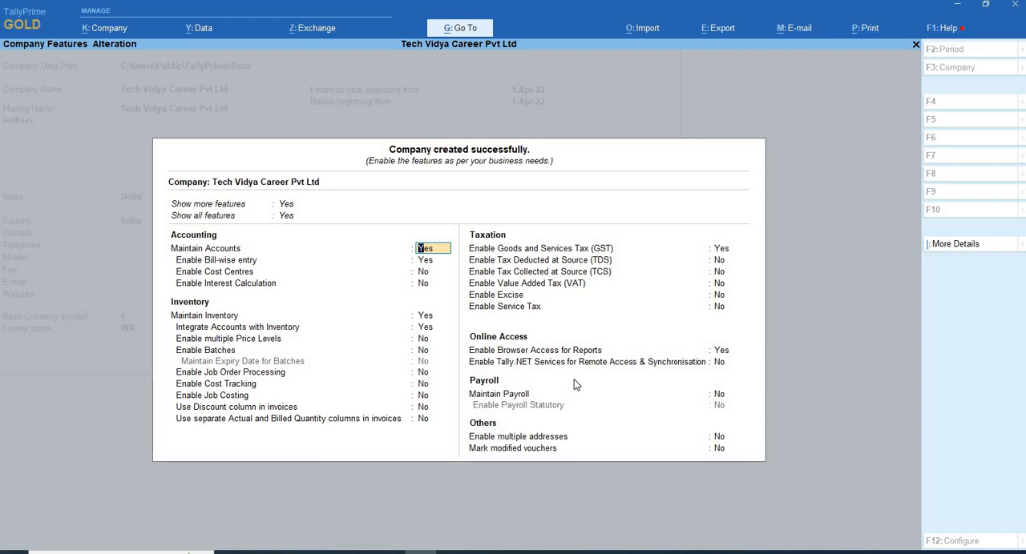
- Open the GST details of the company from its enabled Goods and Services Tax (GST) feature
key(Down)
key(Down)
key(Down)
key(Down)
key(Down)
key(Down)
key(Down)
key(Down)
key(Down)
key(Down)
key(Down)
key(Down)
key(Down)
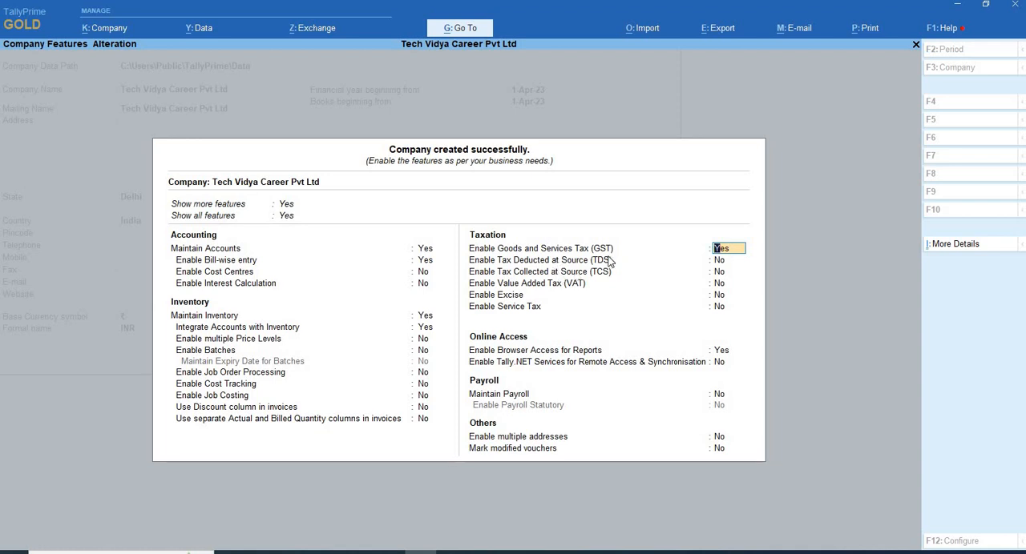
key(Return)
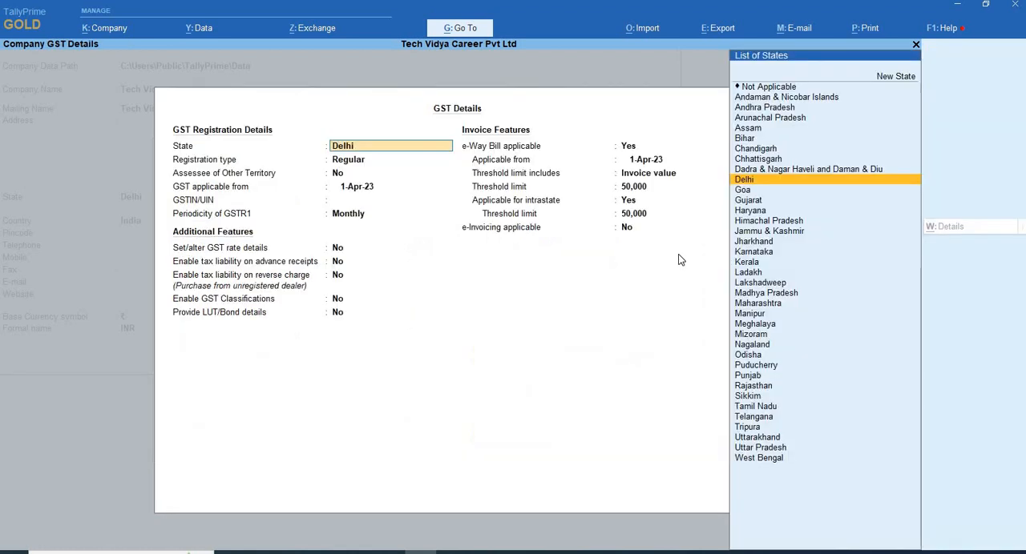
- Keep state Delhi, registration type Regular and Assessee of Other Territory at No, and set GST applicable from to 1-Jul-17
key(Return)
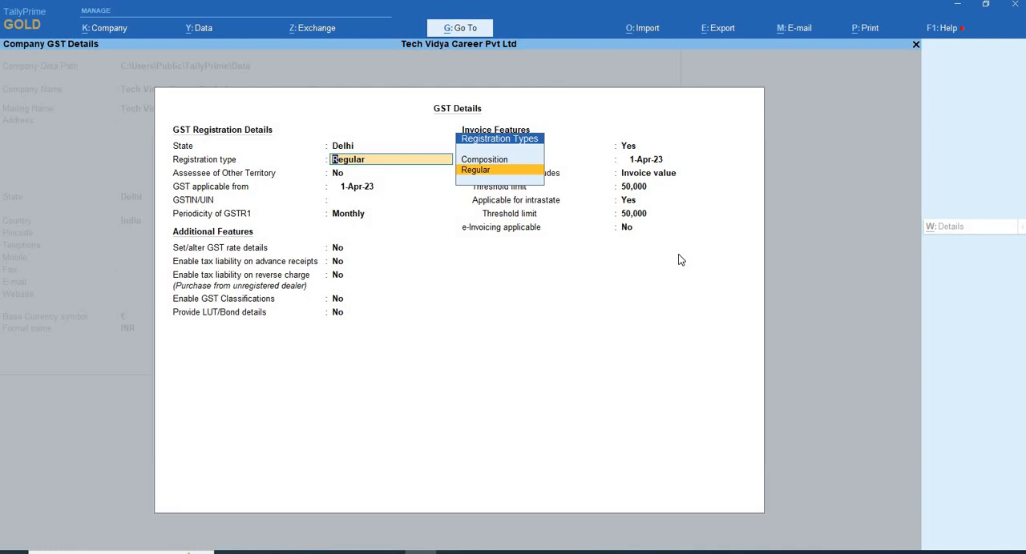
key(Return)
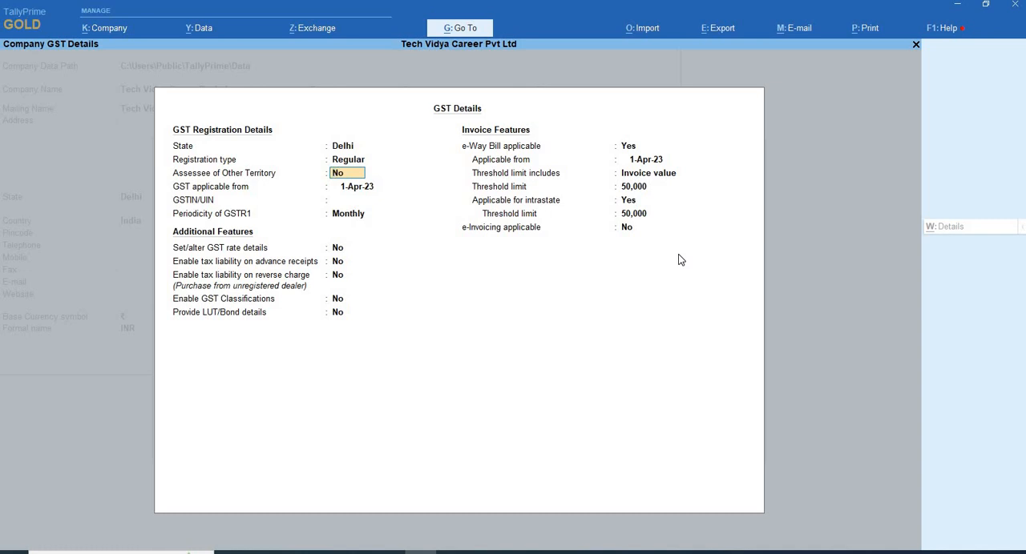
key(Return)
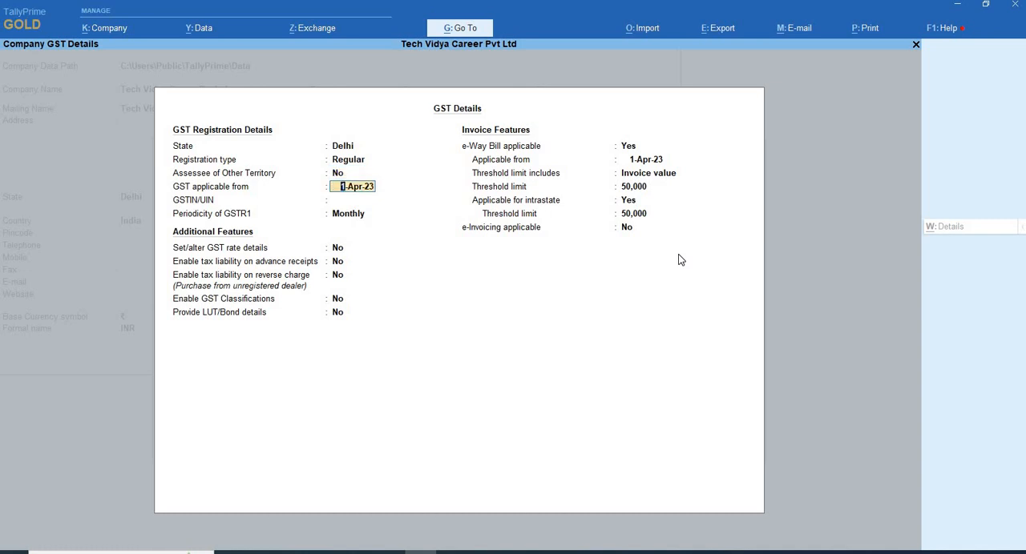
text(1/7/17)
key(Return)
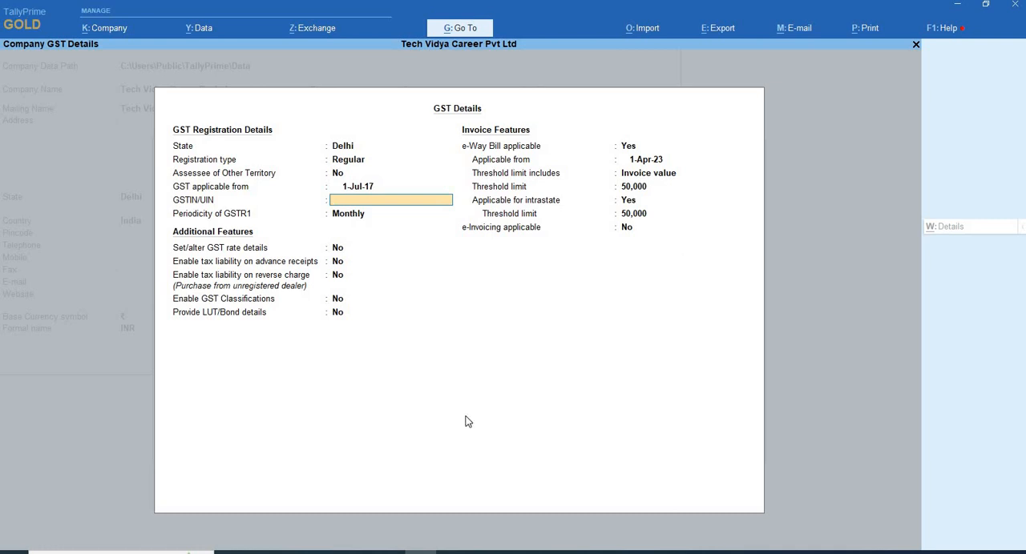
- Copy the Delhi Sales Corporation GST number from the Google results in the browser and paste it into GSTIN/UIN in TallyPrime
click(388, 552)
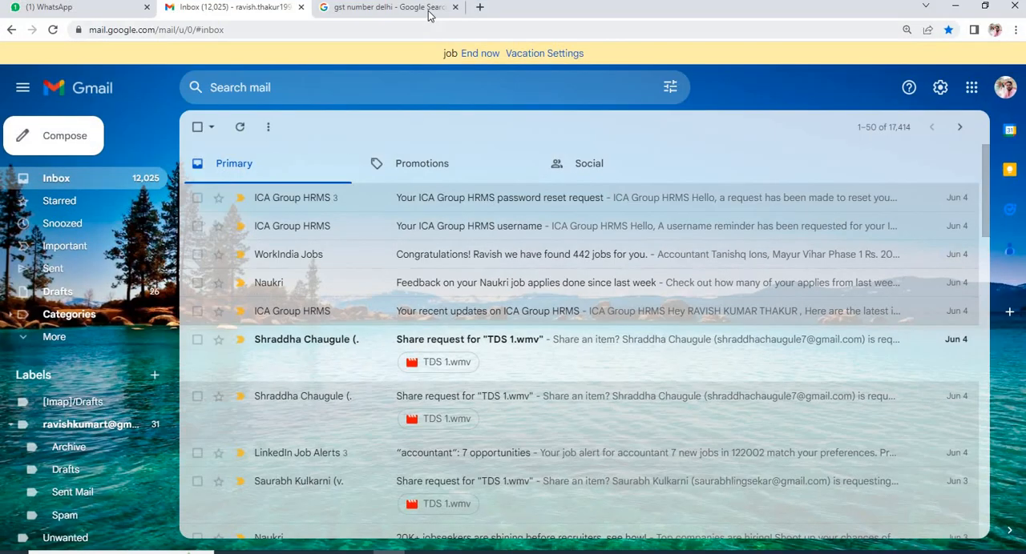
click(430, 8)
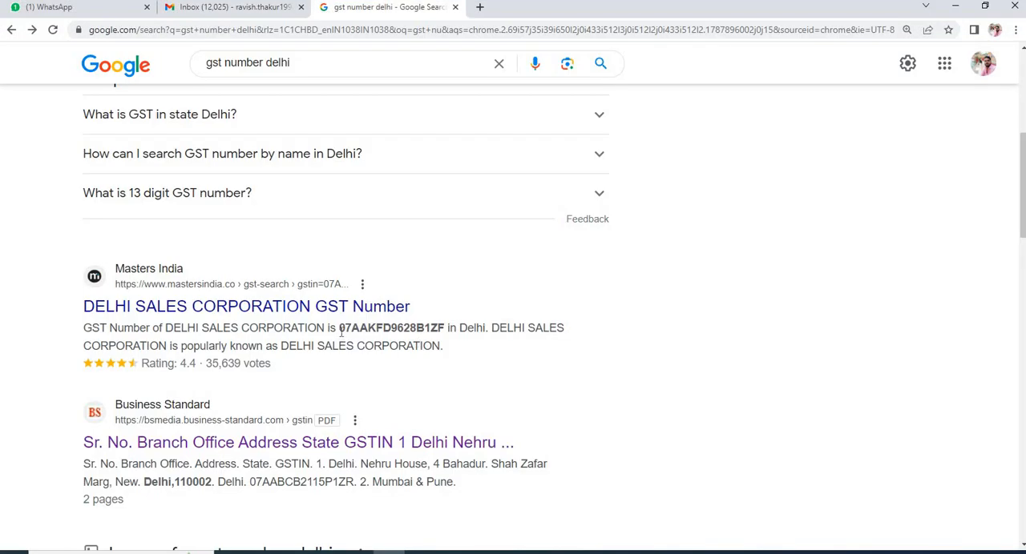
drag(339, 331, 446, 332)
key(ctrl+c)
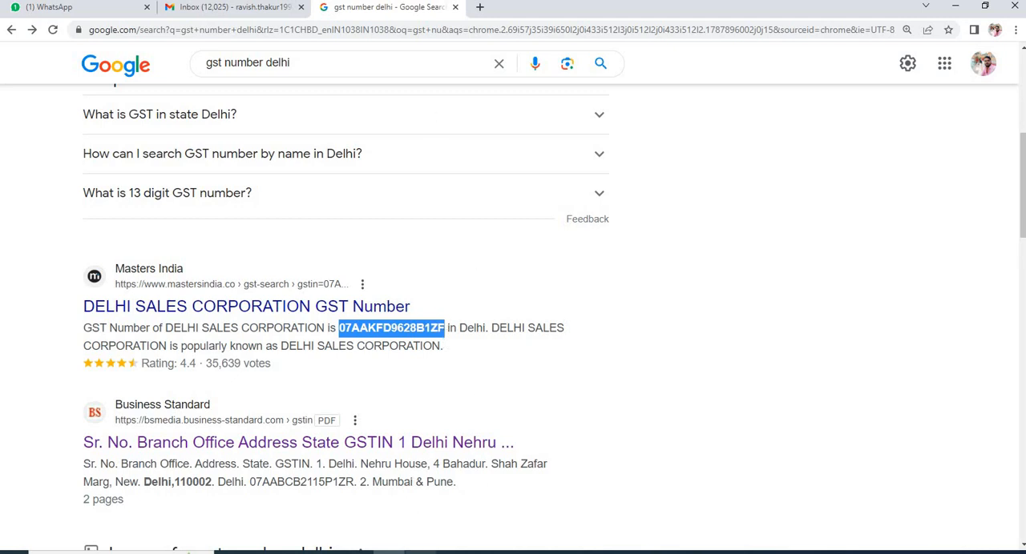
key(alt+Tab)
key(ctrl+v)
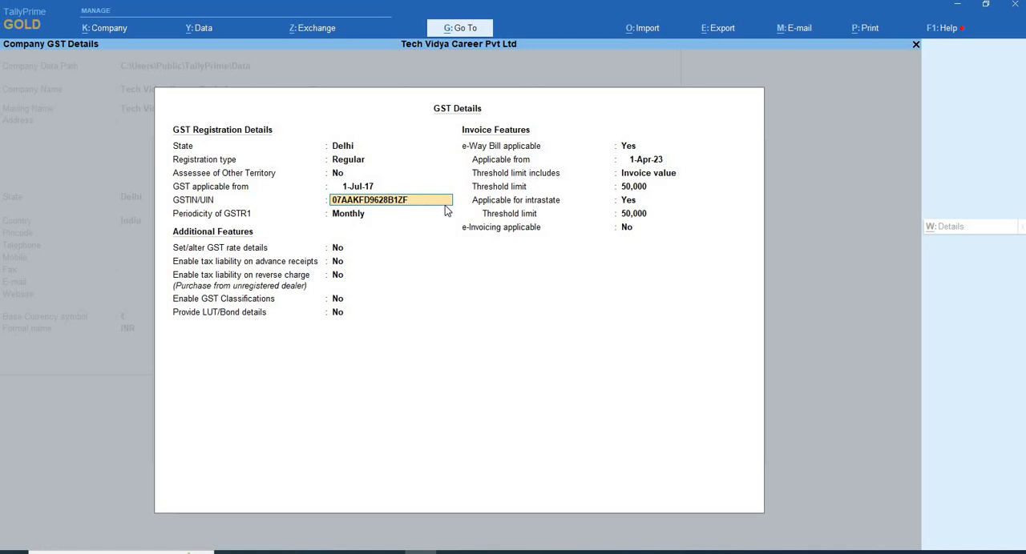
- Try replacing the last character of the company's GSTIN/UIN with H
key(Return)
key(BackSpace)
key(Right)
key(Right)
key(Right)
key(Right)
key(Right)
key(Right)
key(Right)
key(Right)
key(Right)
key(Right)
key(BackSpace)
text(H)
key(Return)
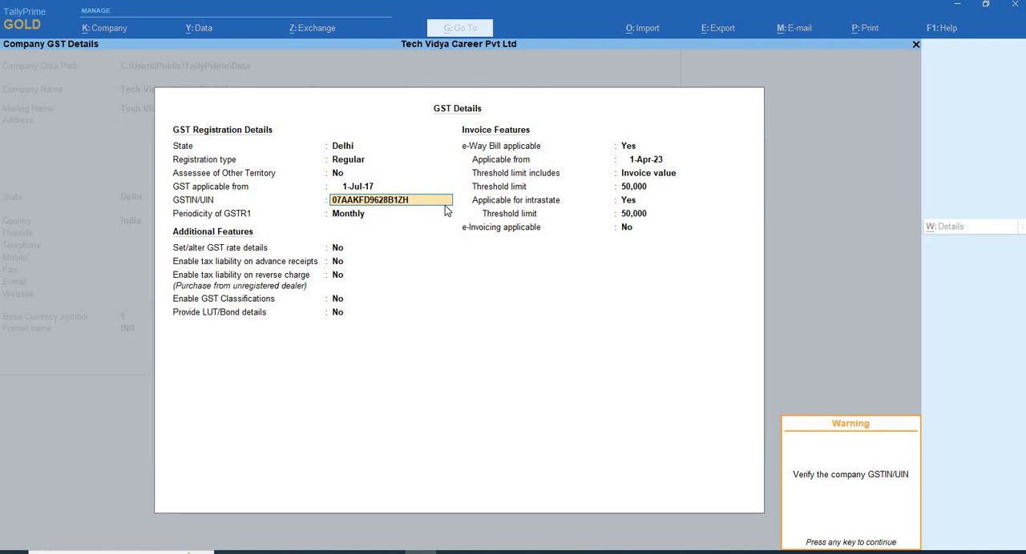
key(Return)
- Try shortening the GSTIN/UIN by replacing its last two characters with a single F
key(Up)
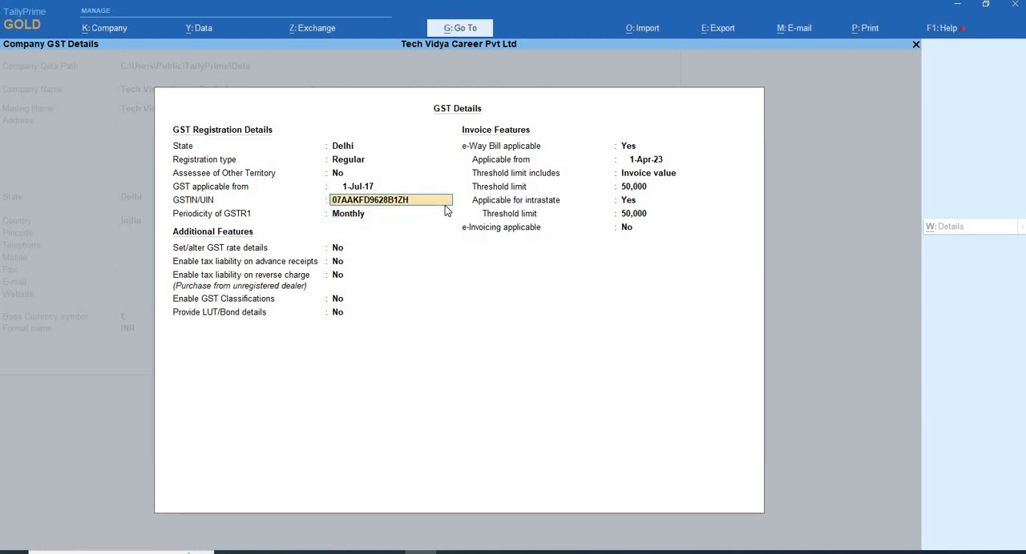
key(BackSpace)
key(BackSpace)
text(F)
key(Return)
key(Return)
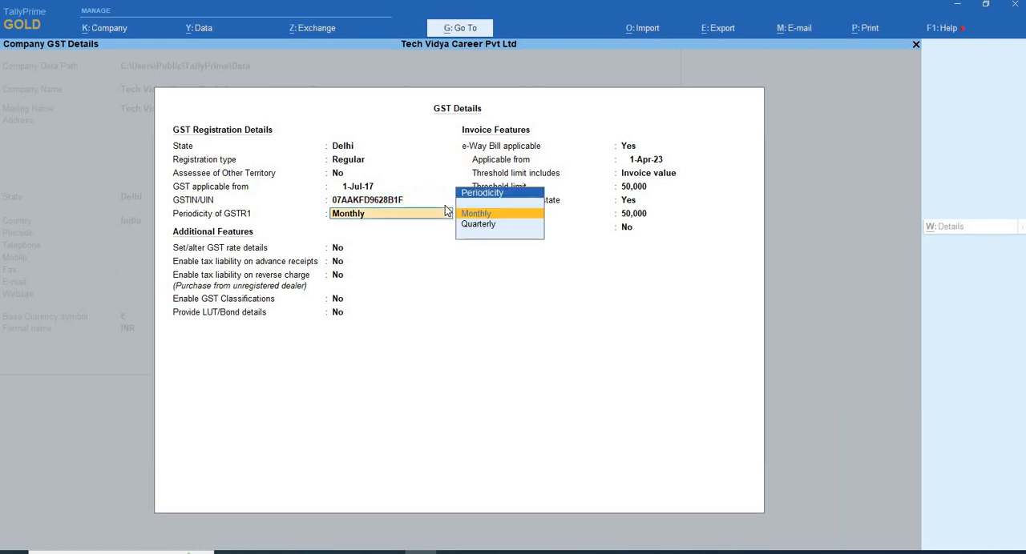
- Paste the copied GST number into GSTIN/UIN again and keep the periodicity of GSTR1 at Monthly
key(BackSpace)
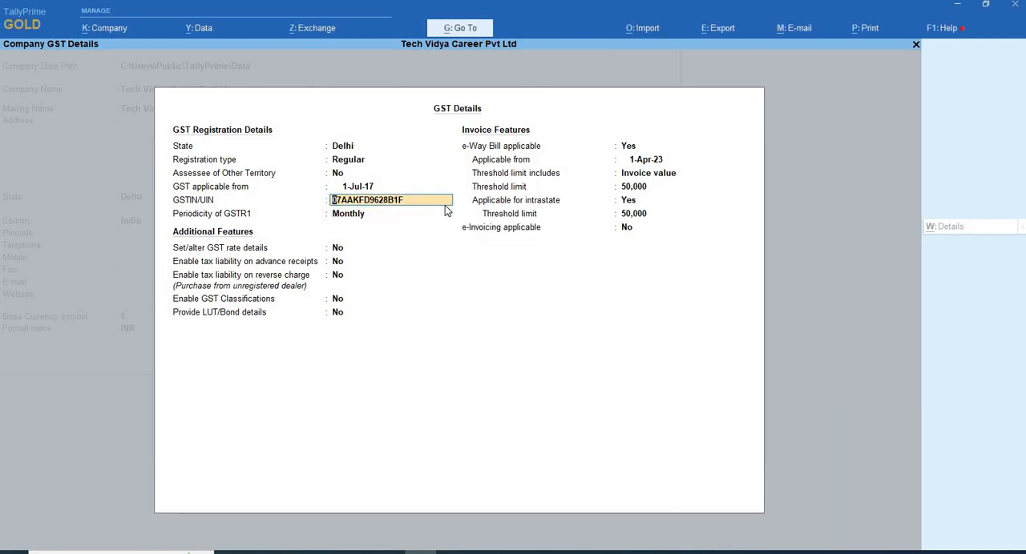
key(BackSpace)
key(ctrl+alt+v)
key(Return)
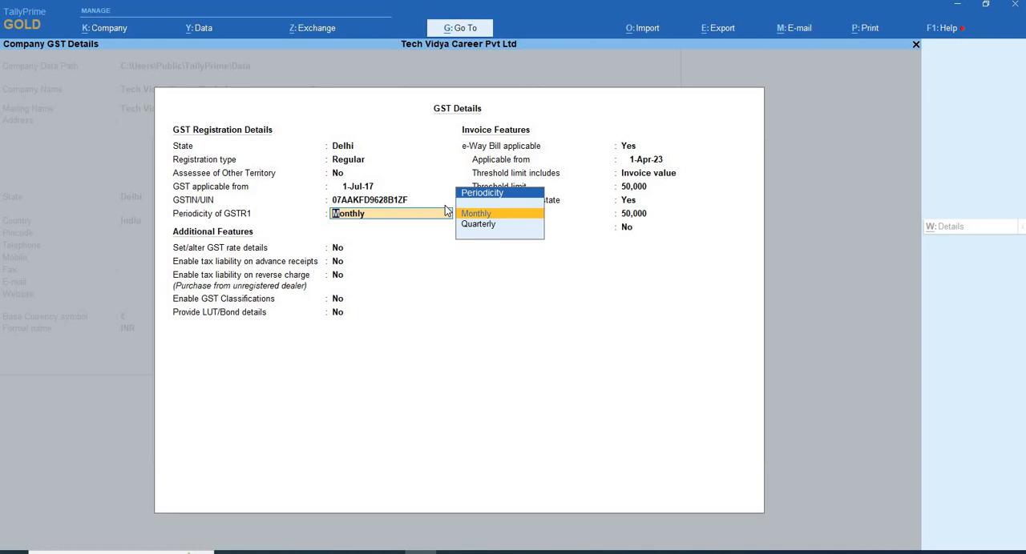
key(Return)
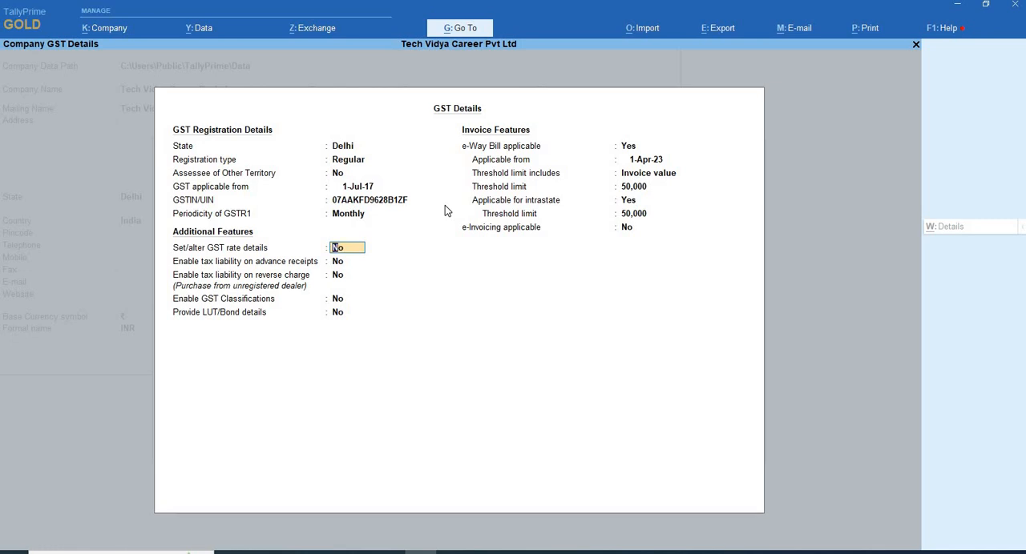
- Enable Set/alter GST rate details to view the company's HSN/SAC and tax form, close it and switch the option back to No
text(y)
key(Return)
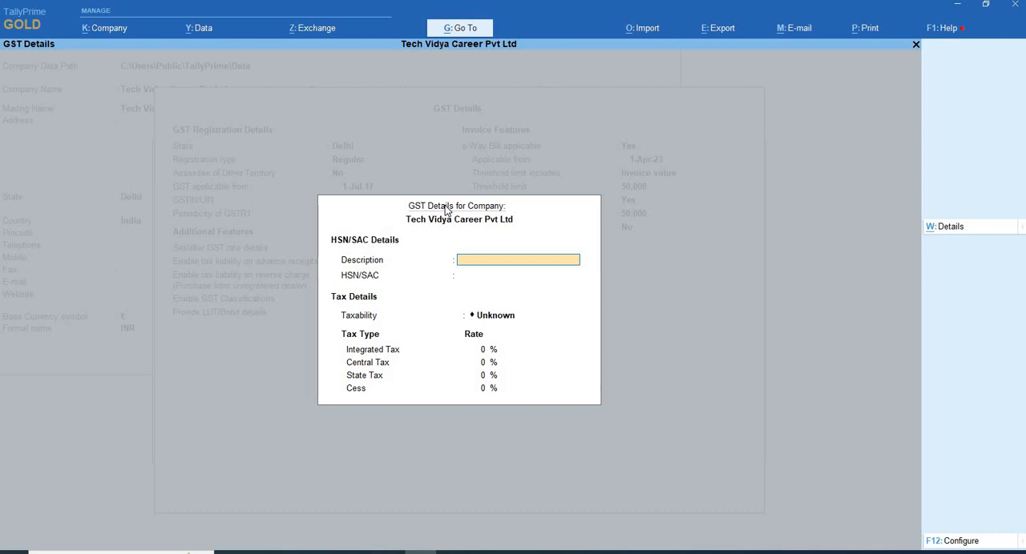
key(Escape)
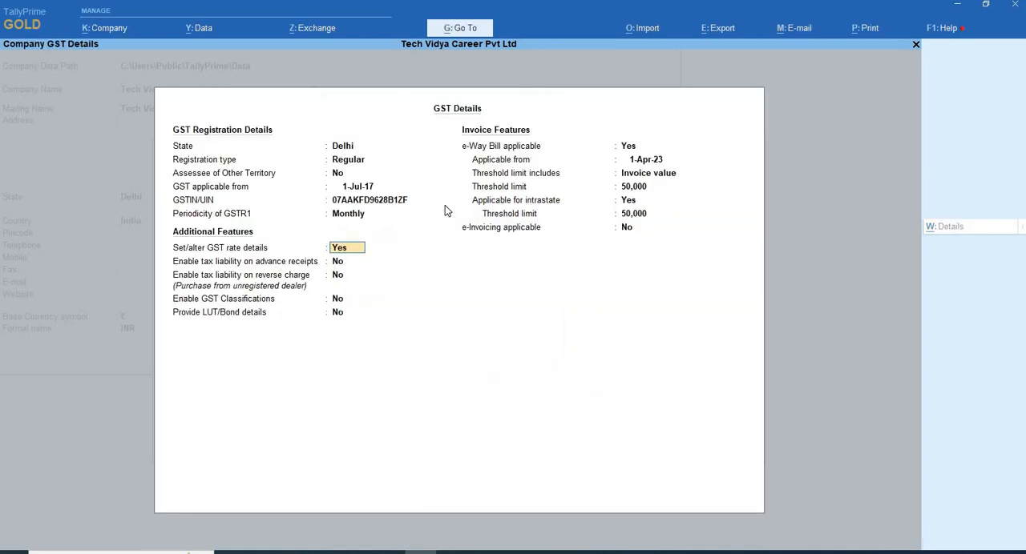
text(n)
key(Return)
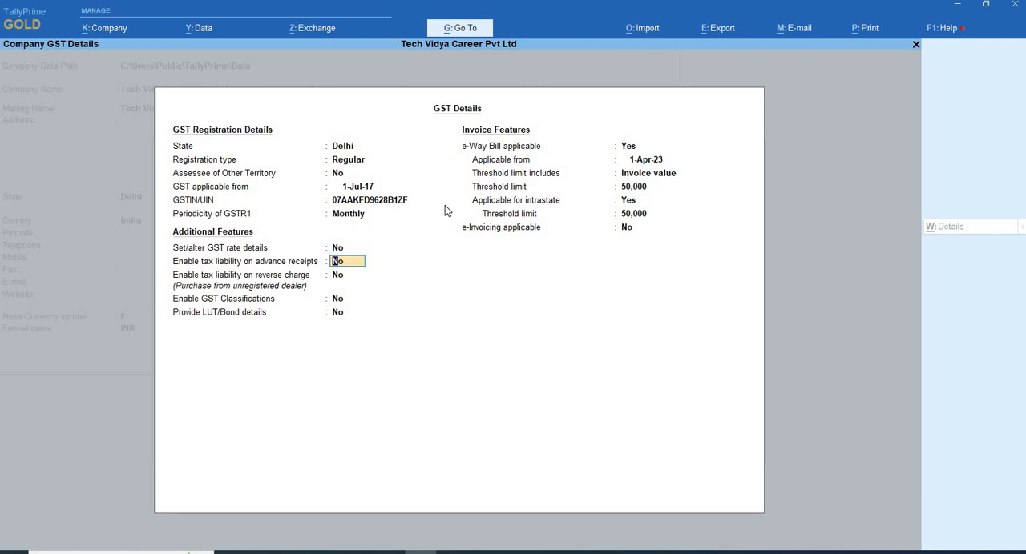
- Leave tax liability on advance receipts and reverse charge, GST Classifications and LUT/Bond details at No
key(Return)
key(Return)
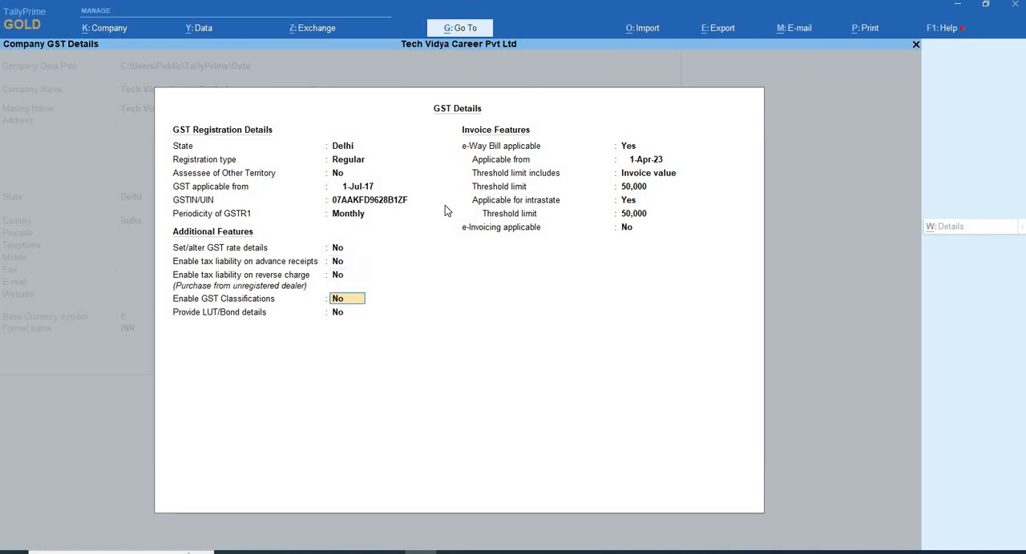
key(Return)
- Keep e-Way Bill applicable from 1-Apr-23 on invoice value and set its general threshold limit to 4,000
key(Return)
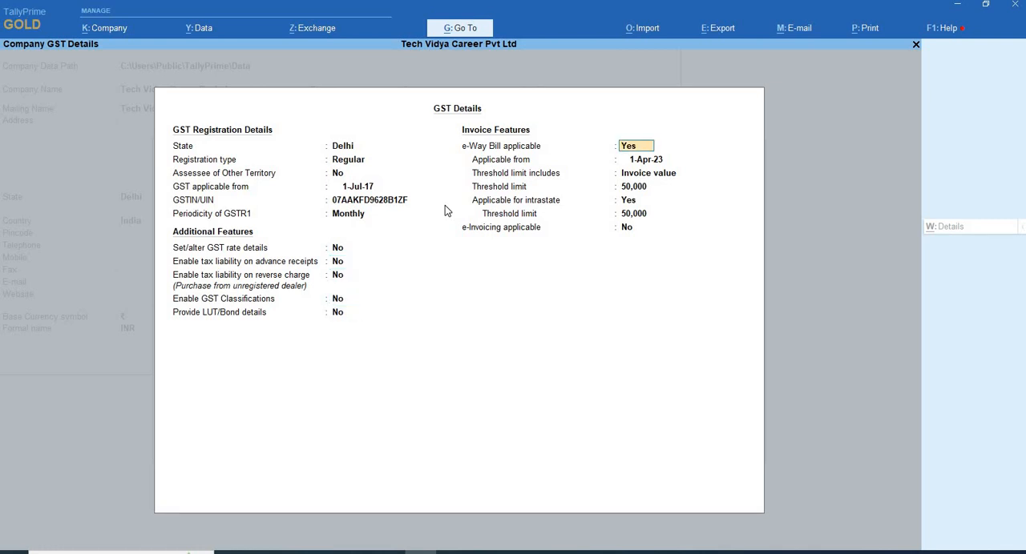
key(Return)
key(Return)
key(Return)
key(Return)
key(Return)
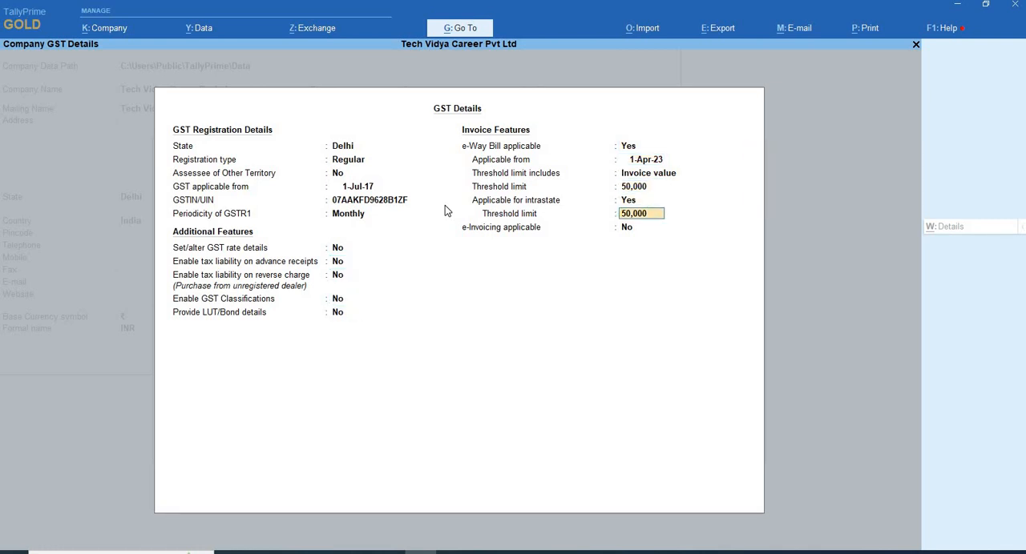
key(Up)
key(Up)
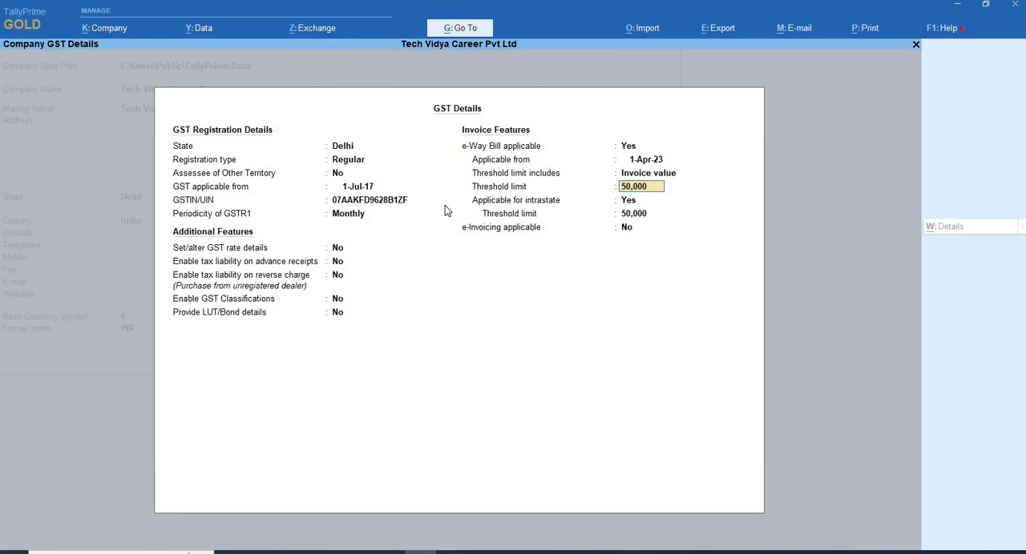
text(4,000)
key(Return)
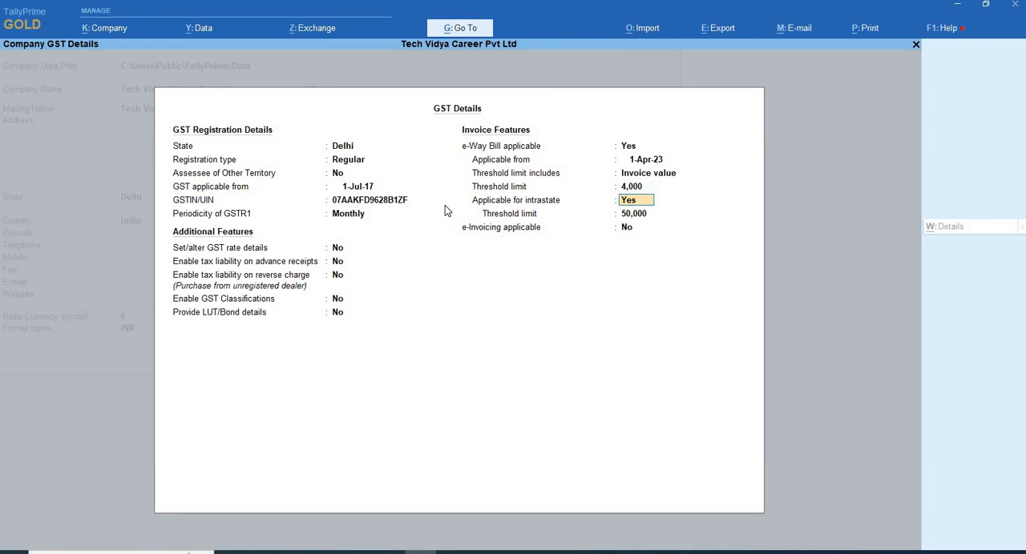
- Keep the intrastate e-Way Bill threshold at 50,000 and e-Invoicing at No, and accept the GST details
key(Return)
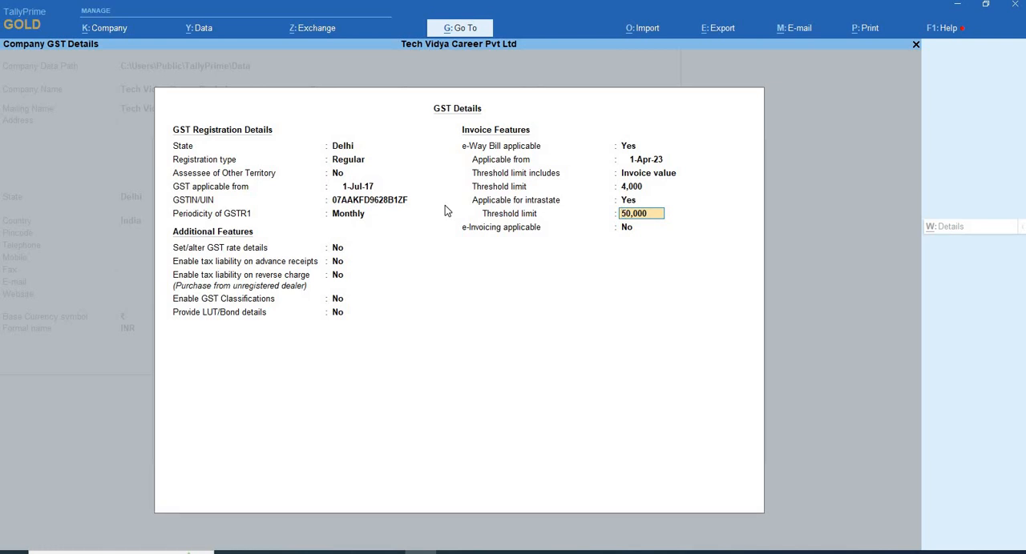
key(Return)
key(Return)
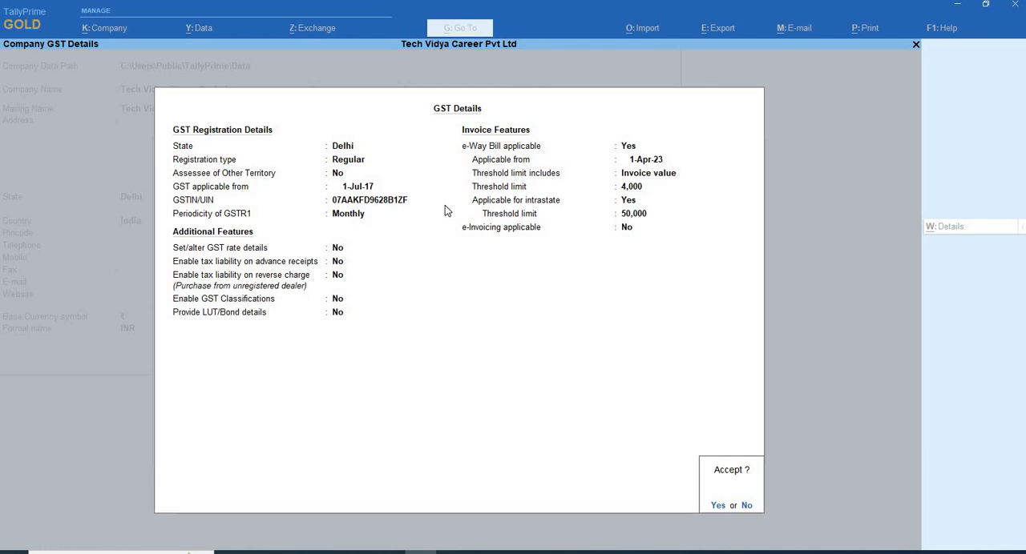
key(y)
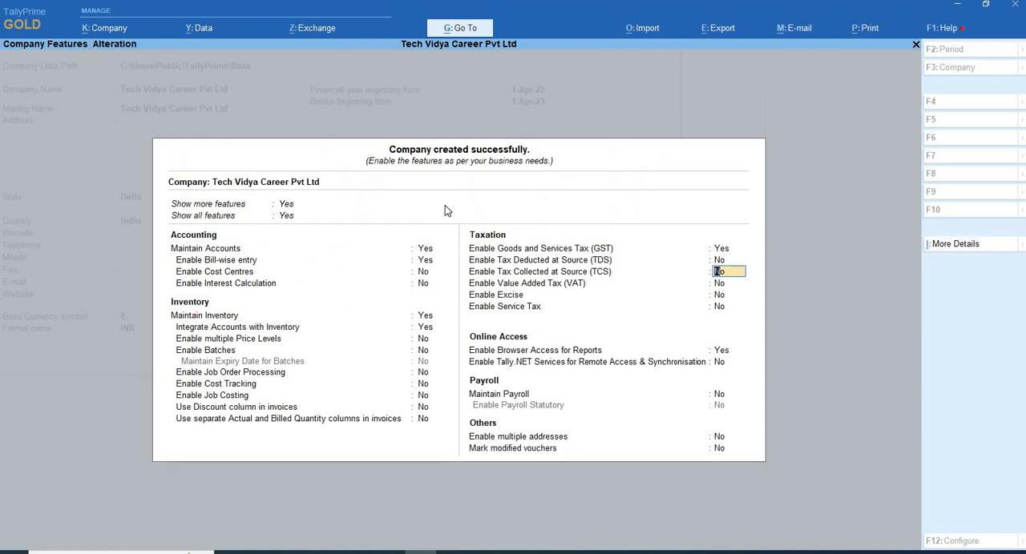
- Leave the remaining taxation, online access, payroll and other features as they are and accept the company features
key(Return)
key(Return)
key(Return)
key(Return)
key(Return)
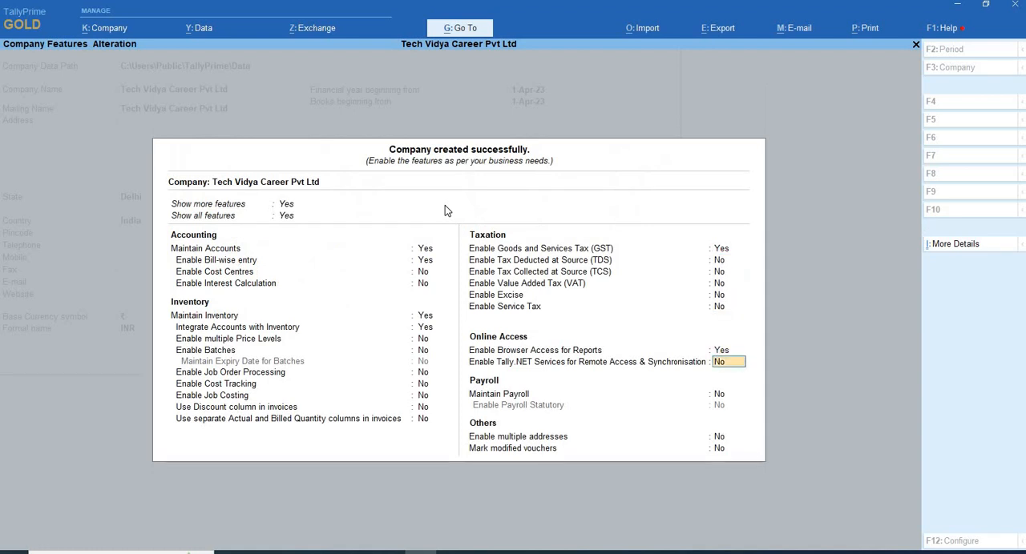
key(Return)
key(Return)
key(Return)
key(Return)
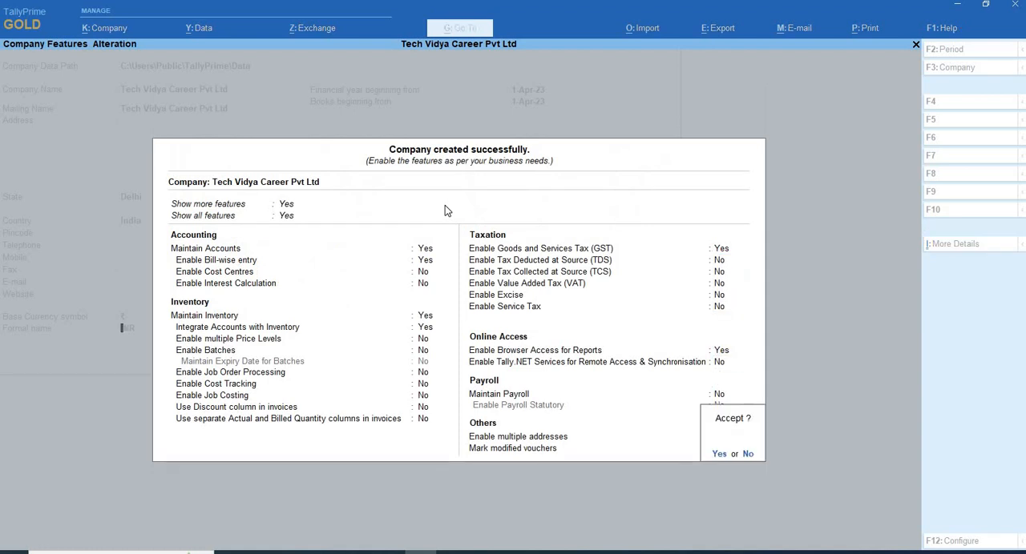
key(y)
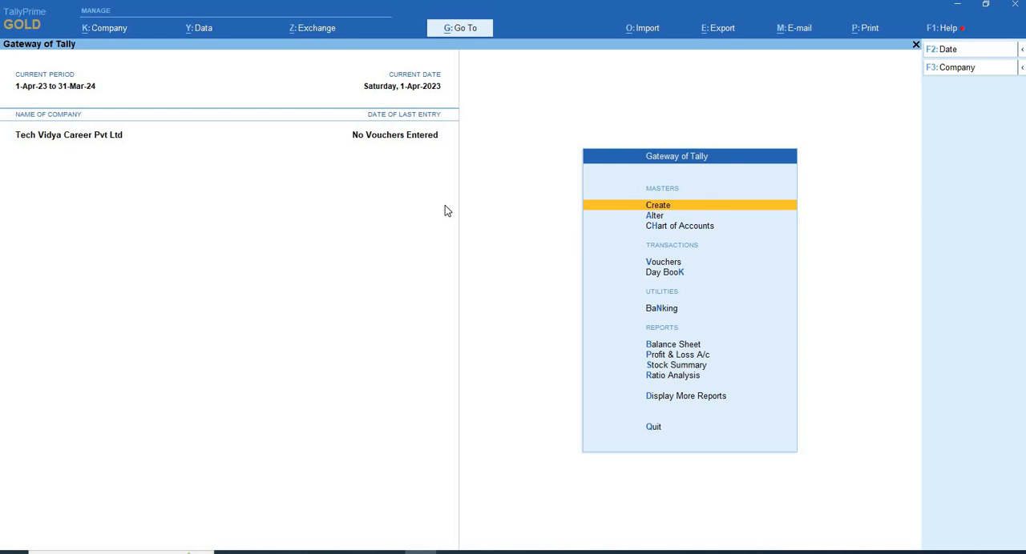
- Start a new ledger master and name it CGST, leaving the alias empty
key(Return)
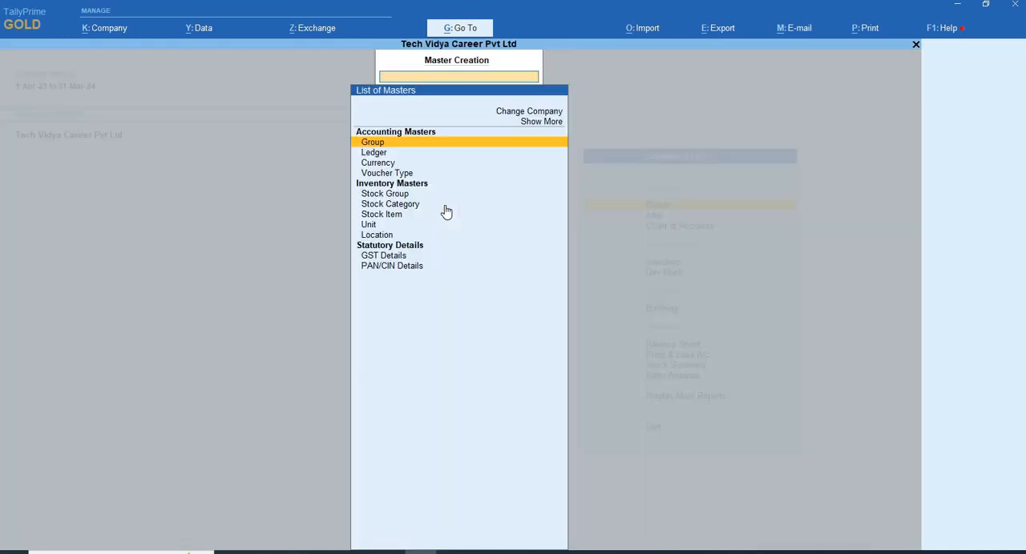
key(Down)
key(Down)
key(Down)
key(Down)
key(Down)
key(Down)
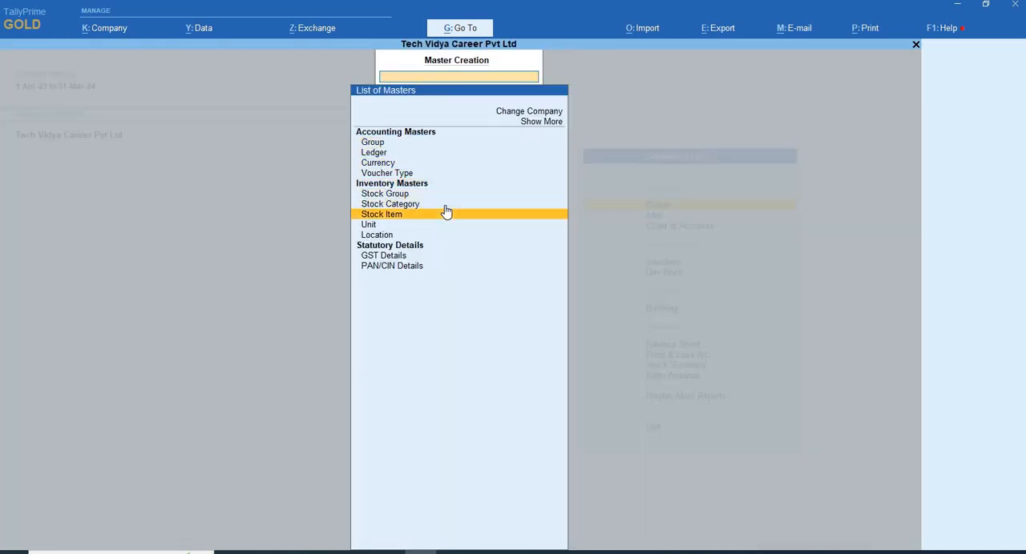
key(Up)
key(Up)
key(Up)
key(Up)
key(Up)
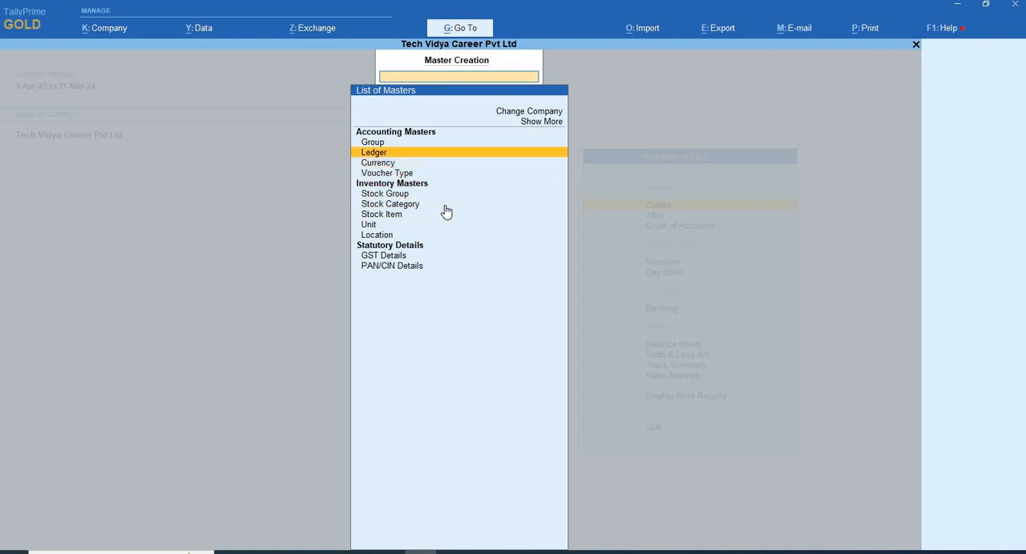
key(Return)
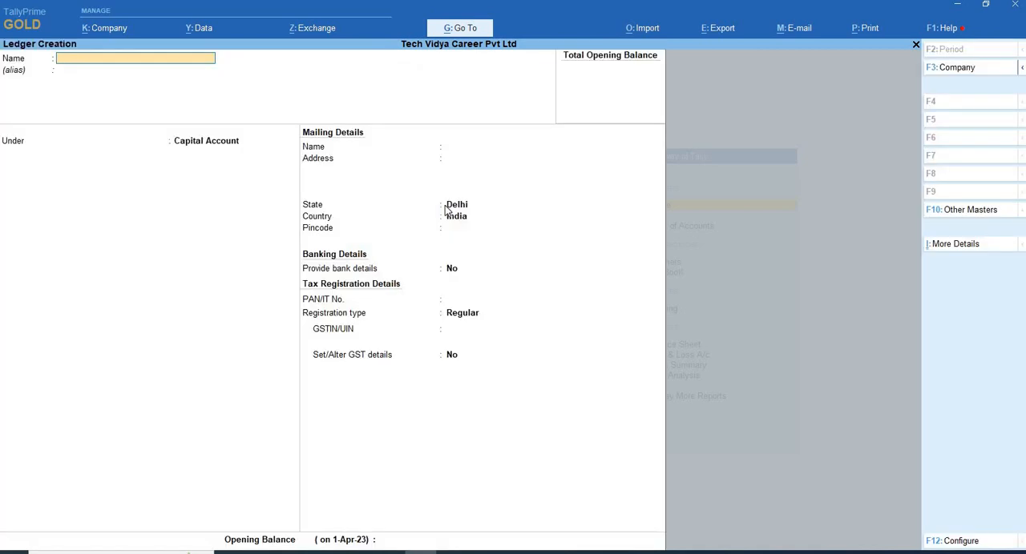
text(CGST)
key(Return)
key(Return)
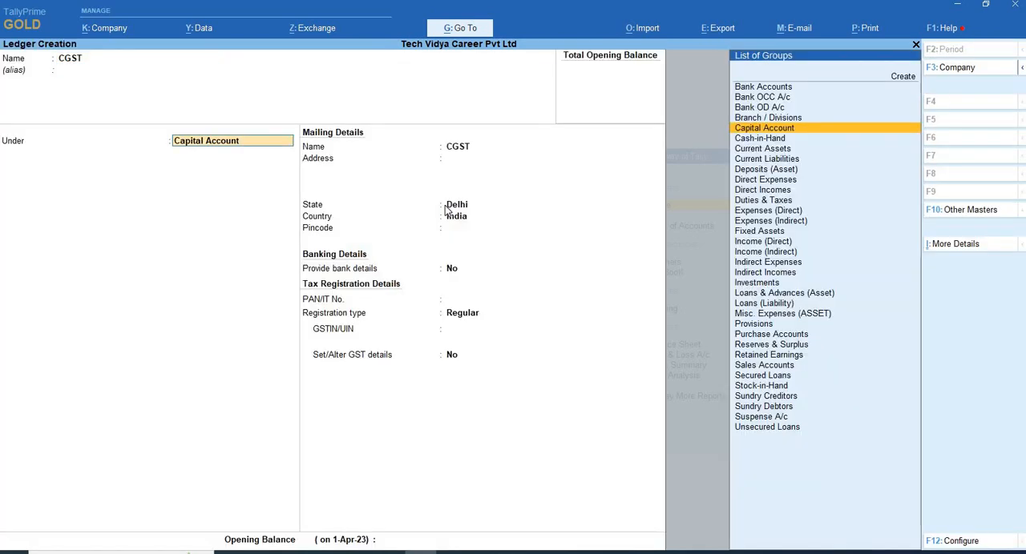
- Place the CGST ledger under Duties & Taxes with duty type GST and tax type Central Tax, keep 0 % calculation without rounding, and save it
text(DU)
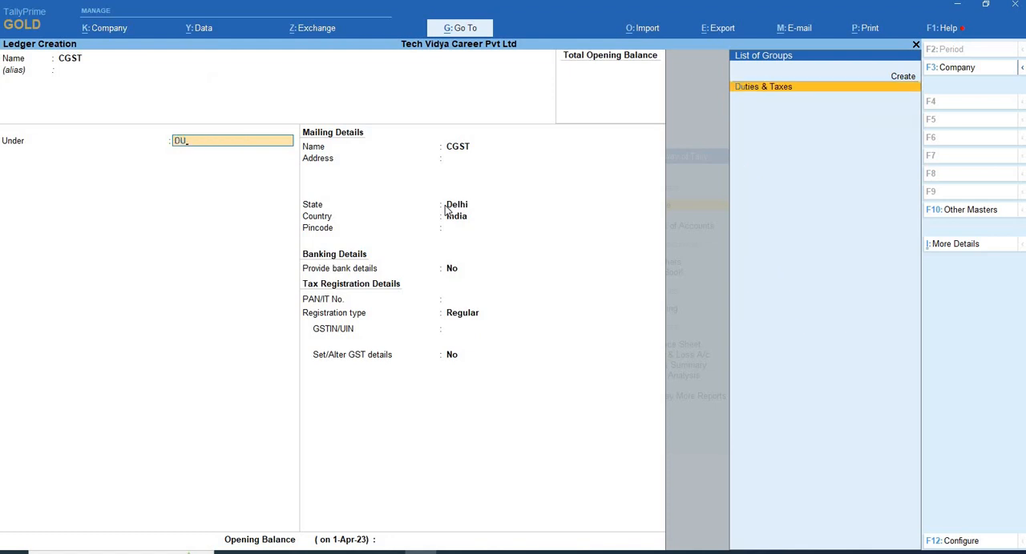
key(Return)
key(Up)
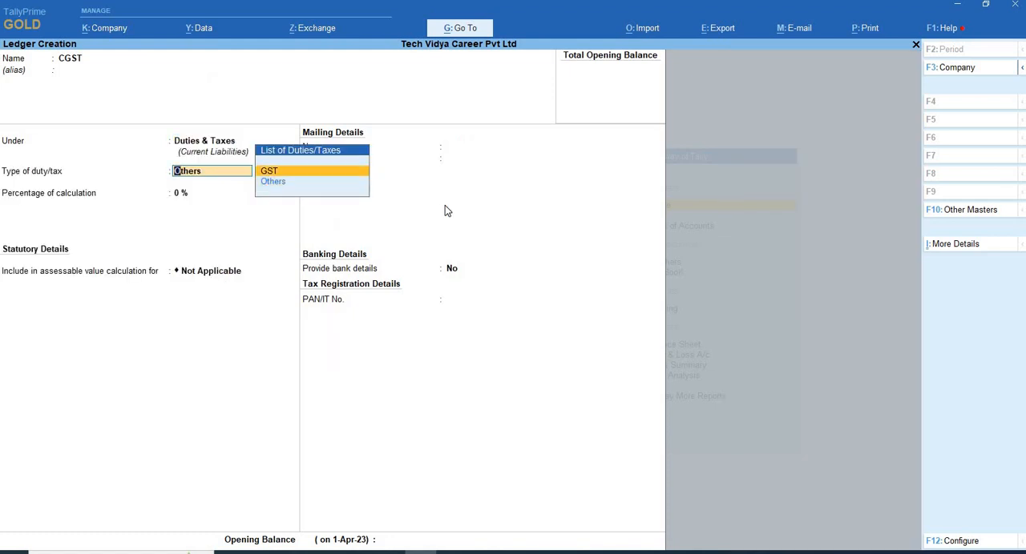
key(Return)
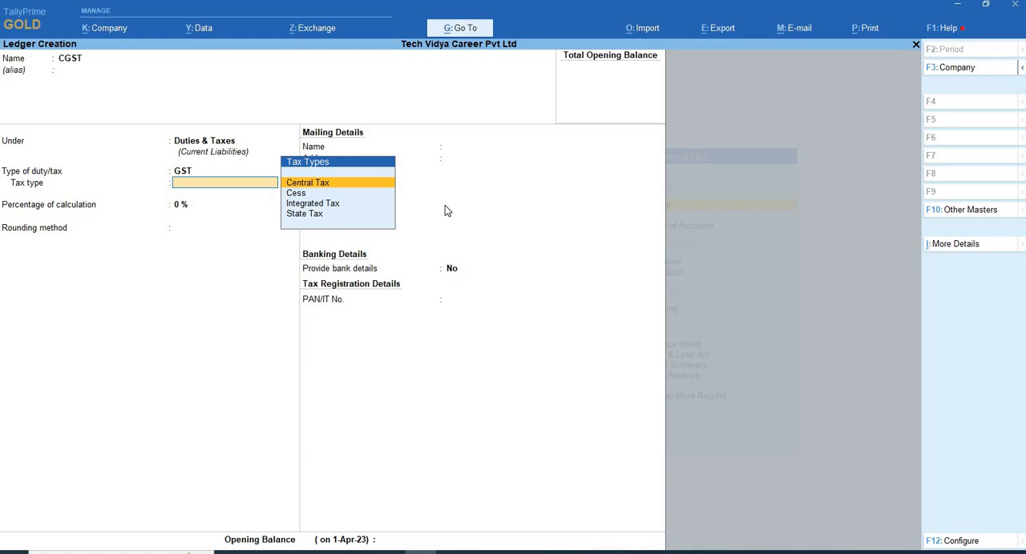
key(Return)
key(Return)
key(Return)
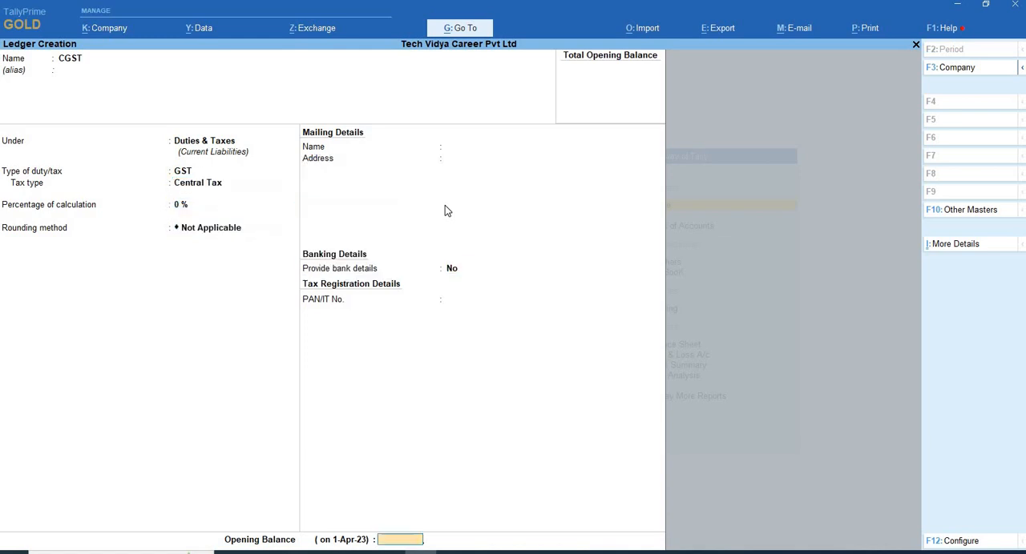
key(Return)
- Create the SGST ledger under Duties & Taxes with duty type GST, tax type State Tax, 0 % calculation and rounding not applicable
text(SGST)
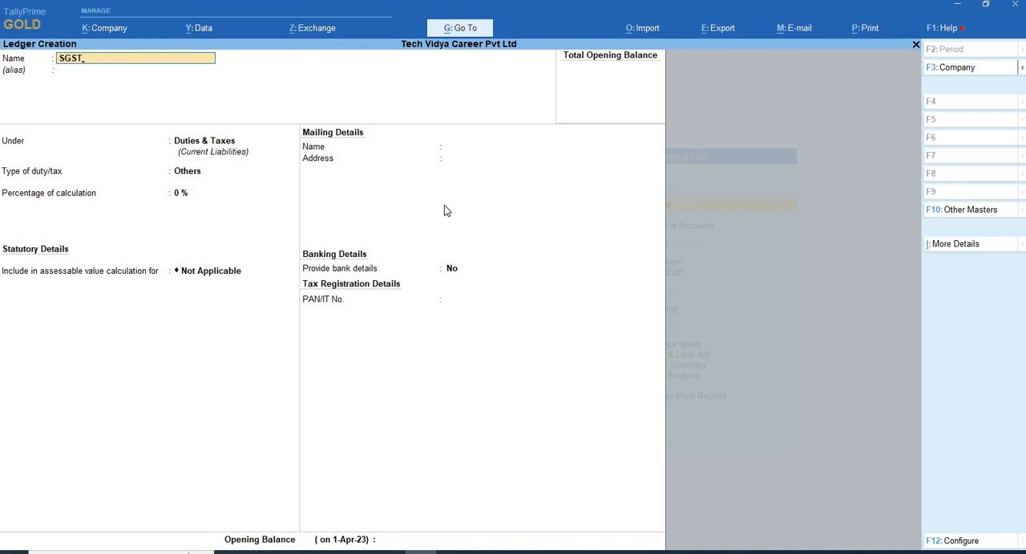
key(Return)
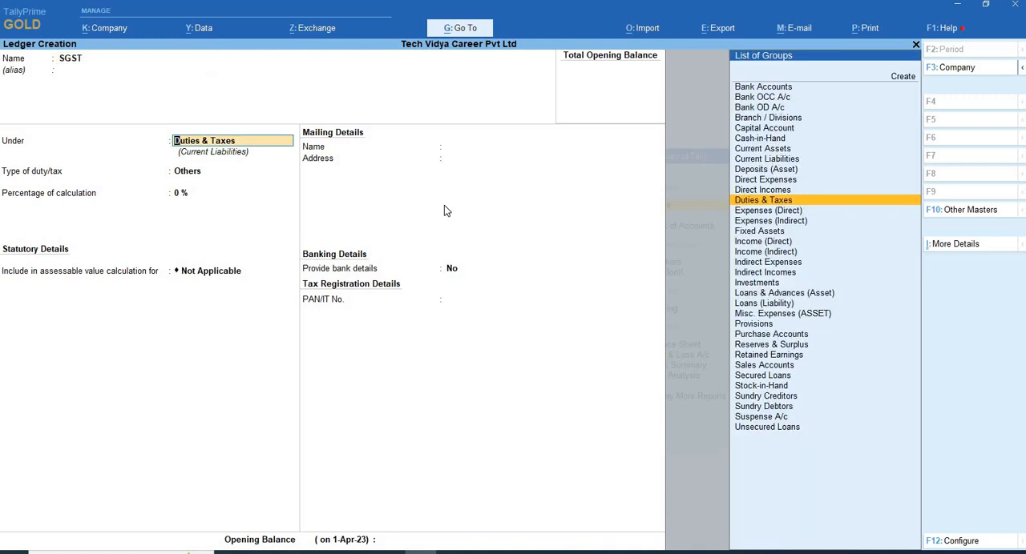
key(Return)
key(Return)
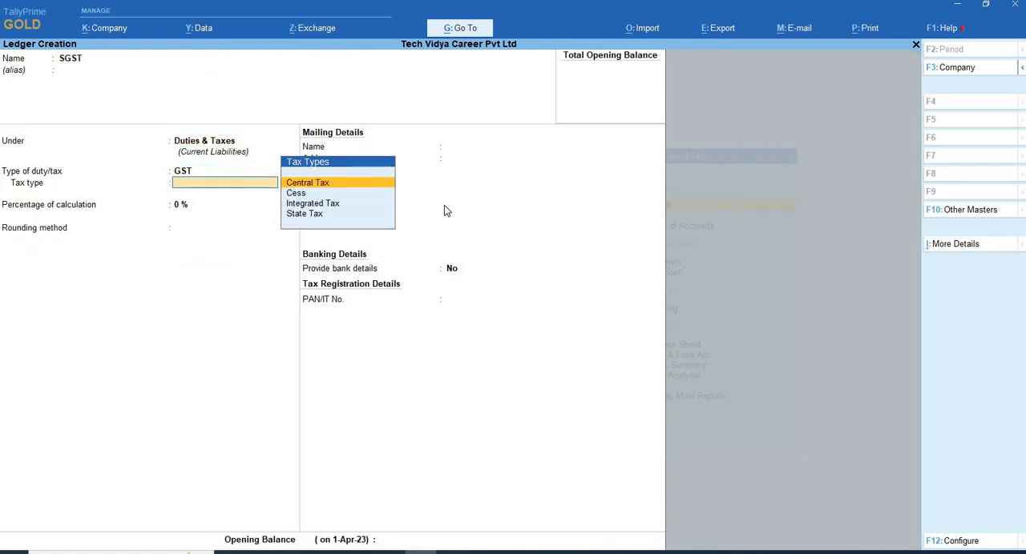
key(Down)
key(Down)
key(Down)
key(Return)
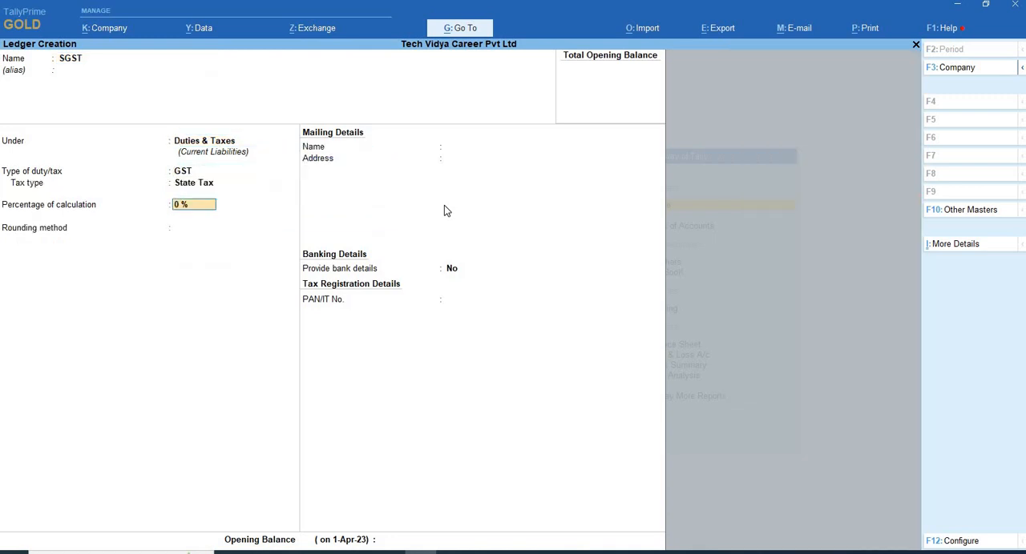
key(Return)
key(Return)
key(Return)
- Create the IGST ledger under Duties & Taxes with duty type GST, tax type Integrated Tax, 0 % calculation and rounding not applicable
key(Return)
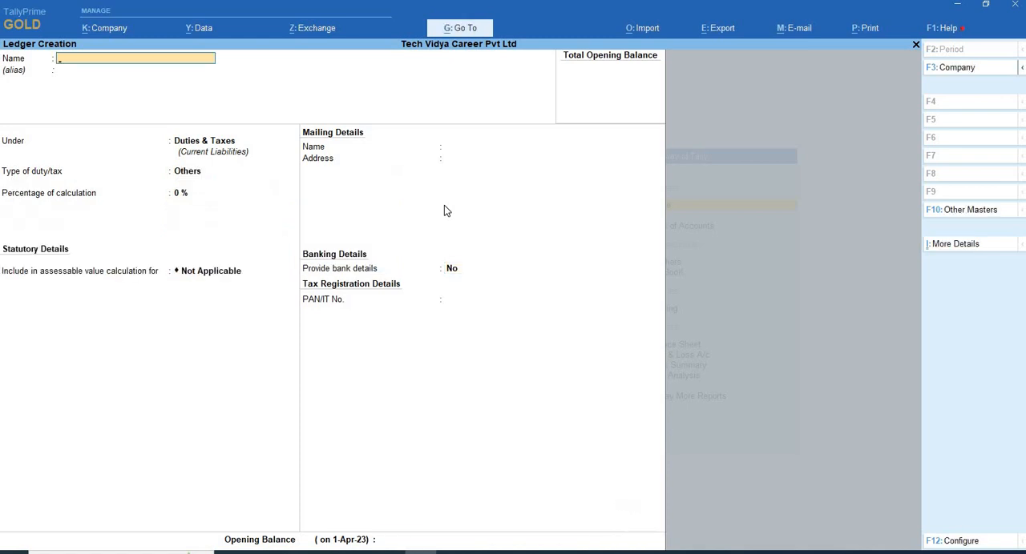
text(IGST)
key(Return)
key(Return)
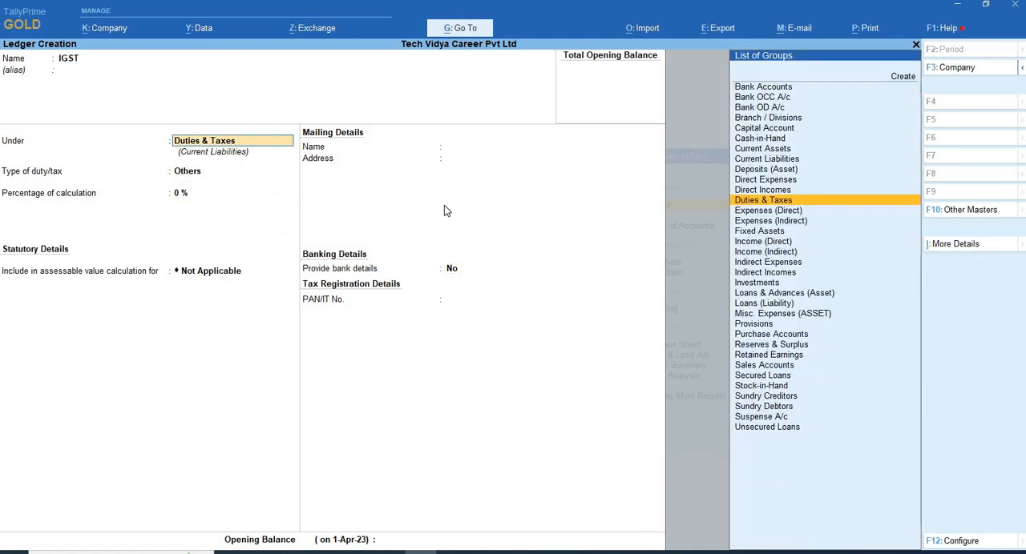
key(Return)
key(Up)
key(Return)
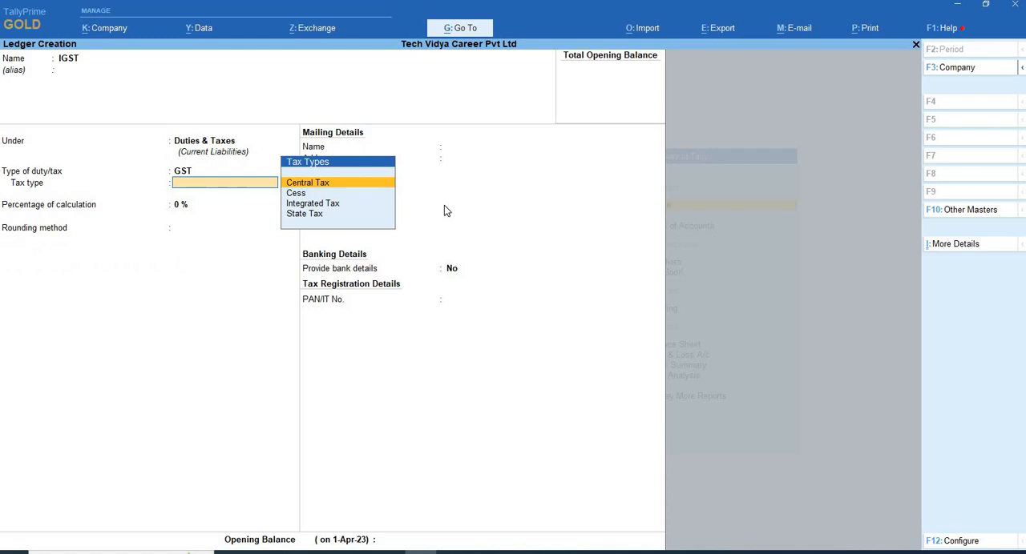
key(Down)
key(Down)
key(Return)
key(Return)
key(Return)
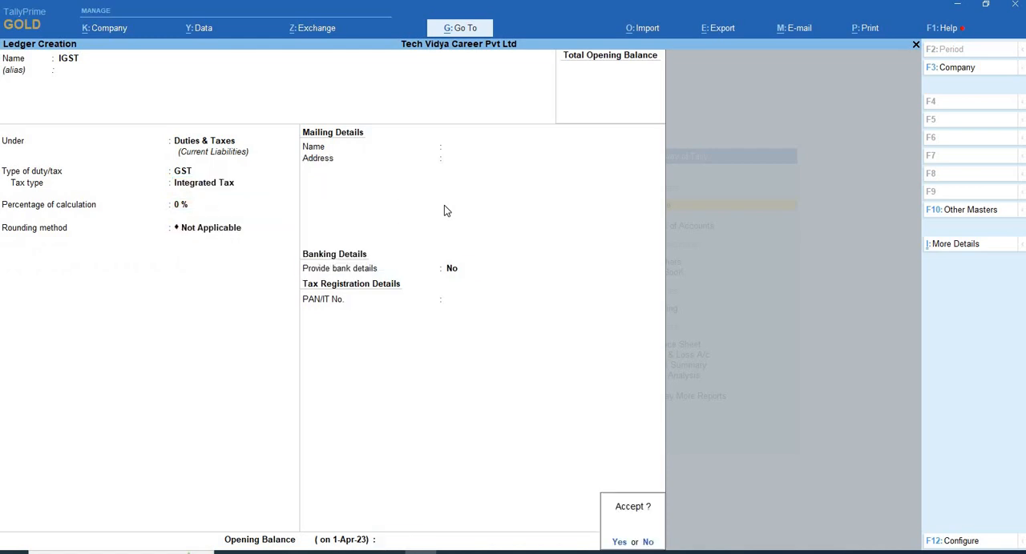
key(Return)
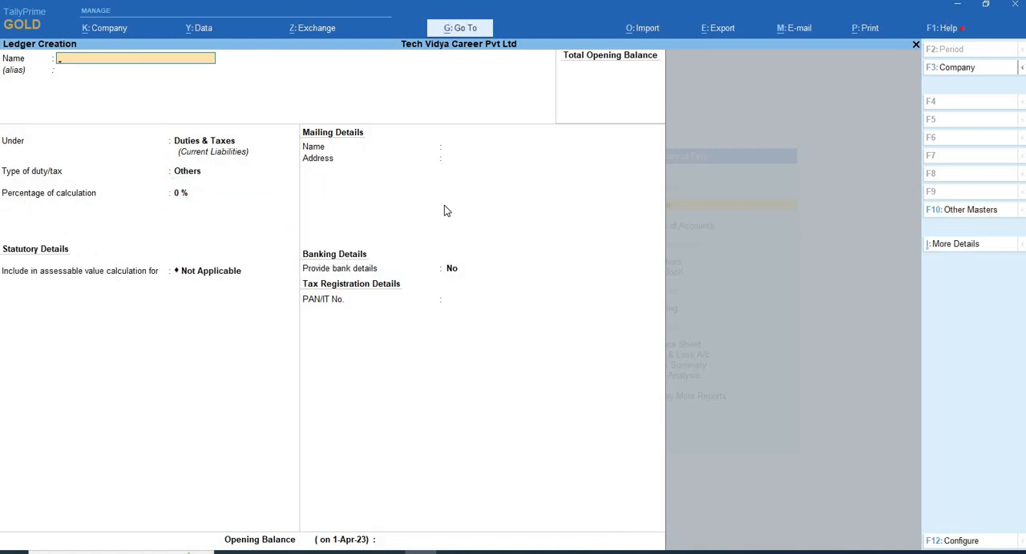
- Leave ledger creation and start a new stock item named MOUSE under Primary, with no alias and category Not Applicable
key(Escape)
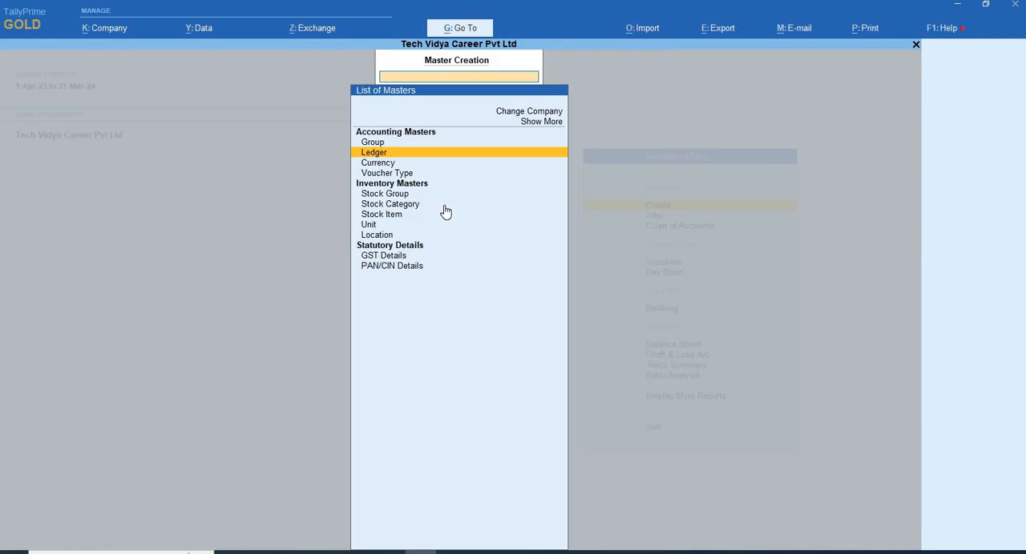
key(Down)
key(Down)
key(Down)
key(Down)
key(Down)
key(Down)
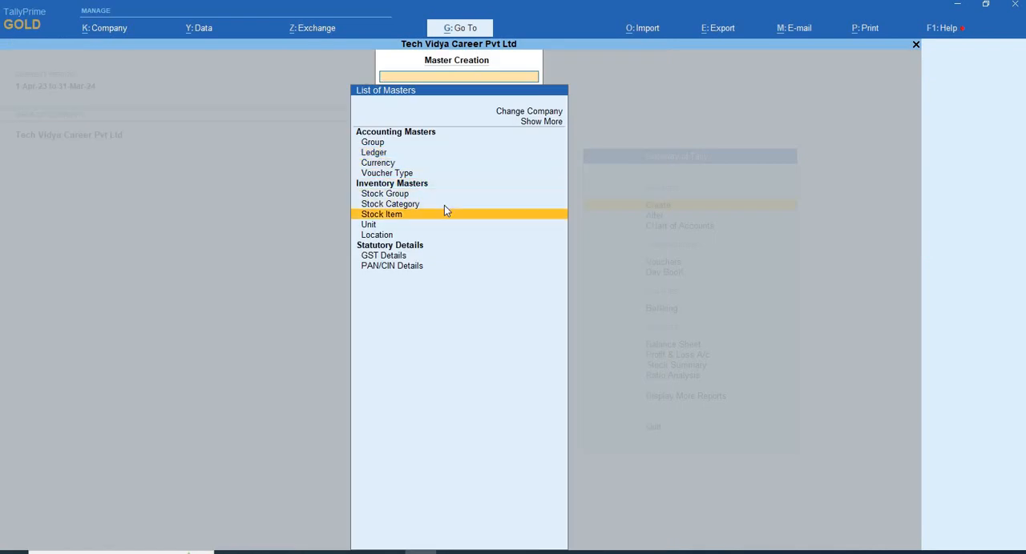
key(Return)
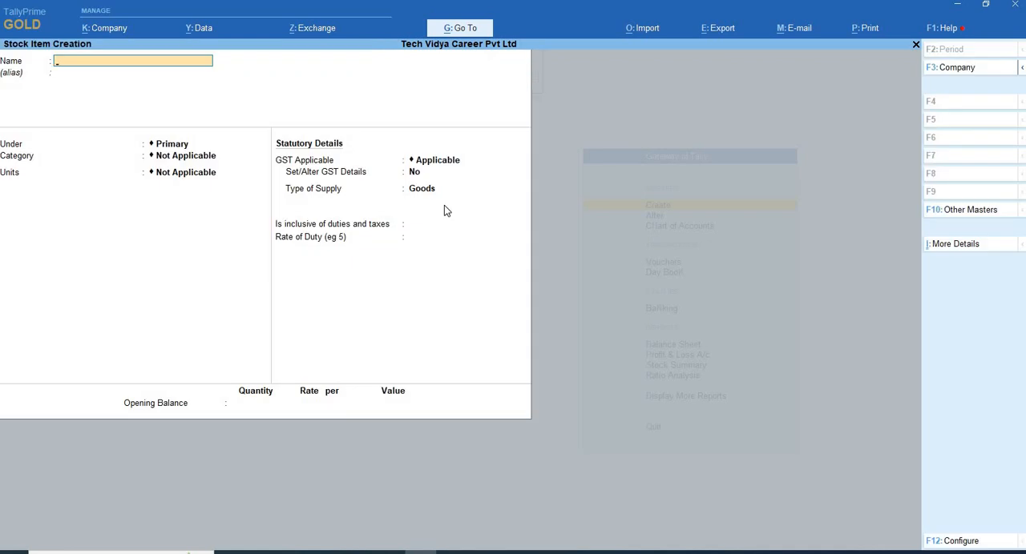
text(MOUSE)
key(Return)
key(Return)
key(Return)
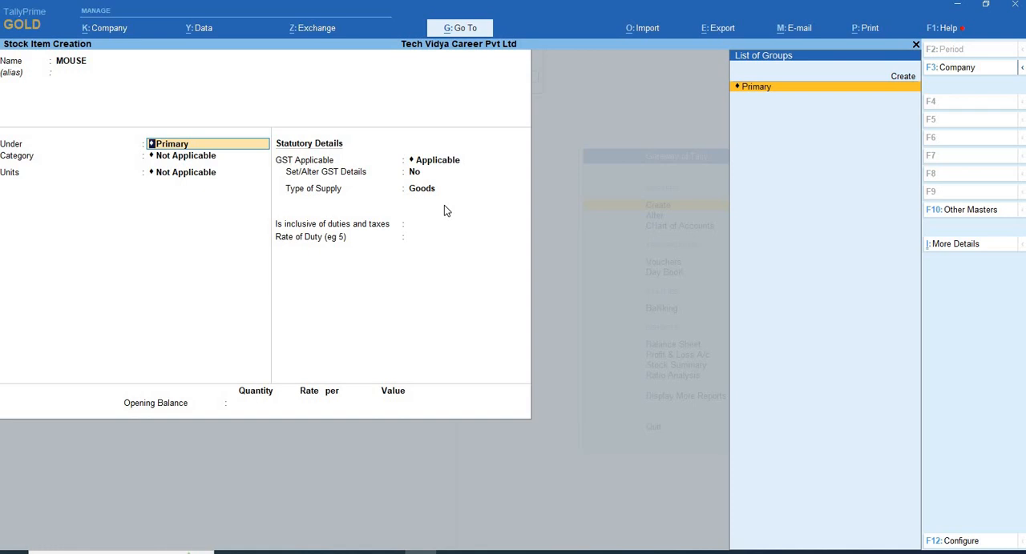
key(Return)
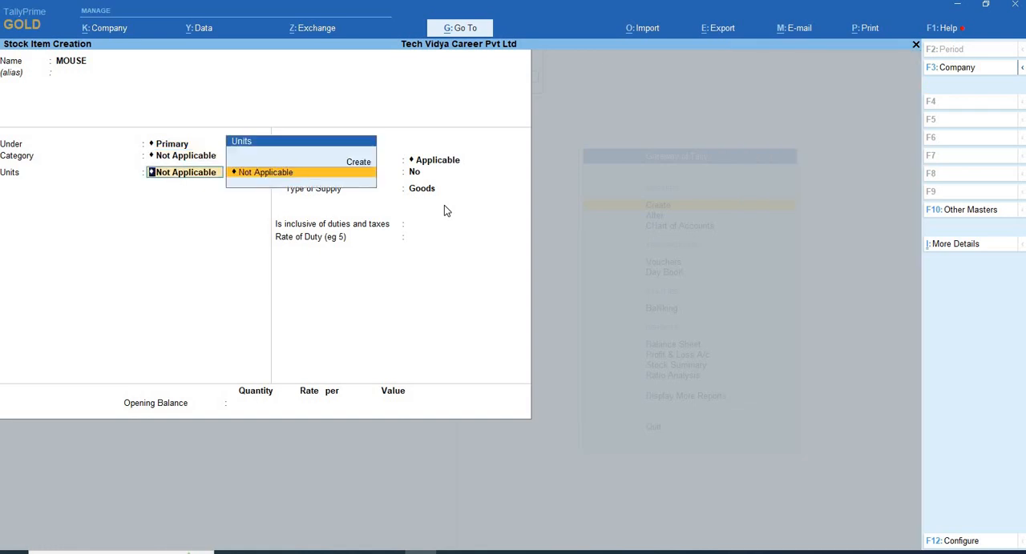
- Create a simple unit for the stock item with symbol PCS, formal name PIECES and unit quantity code PCS-PIECES
key(Up)
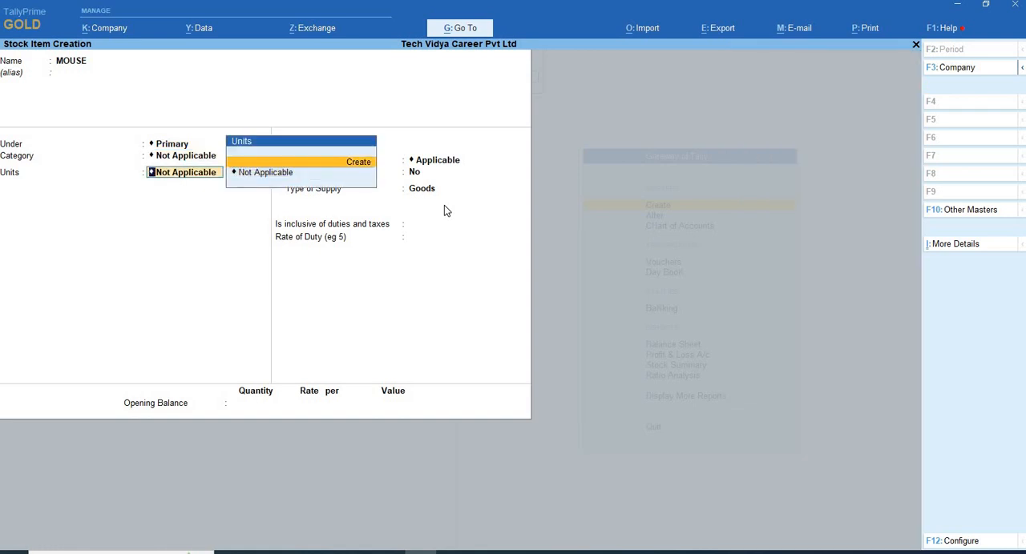
key(Return)
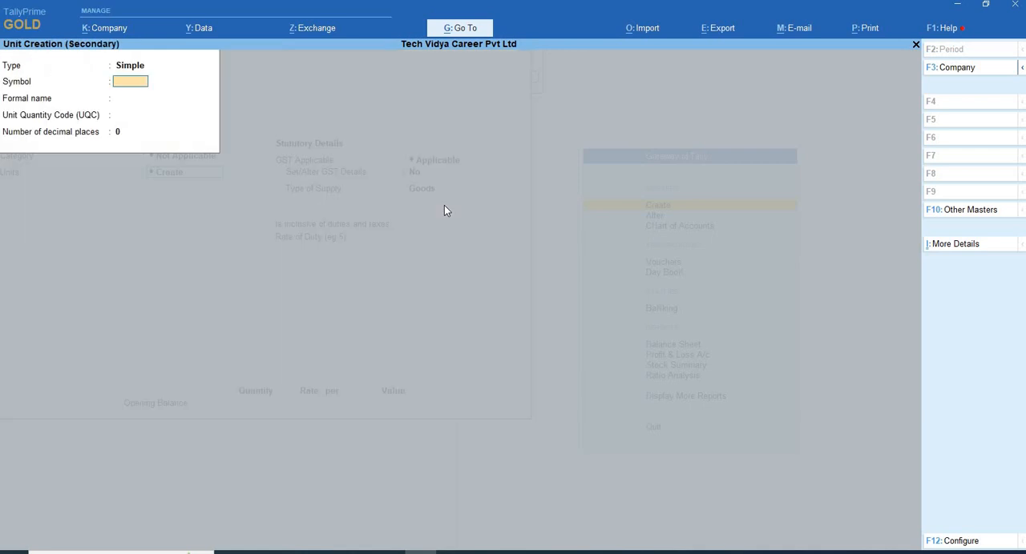
text(PCS)
key(Return)
text(P)
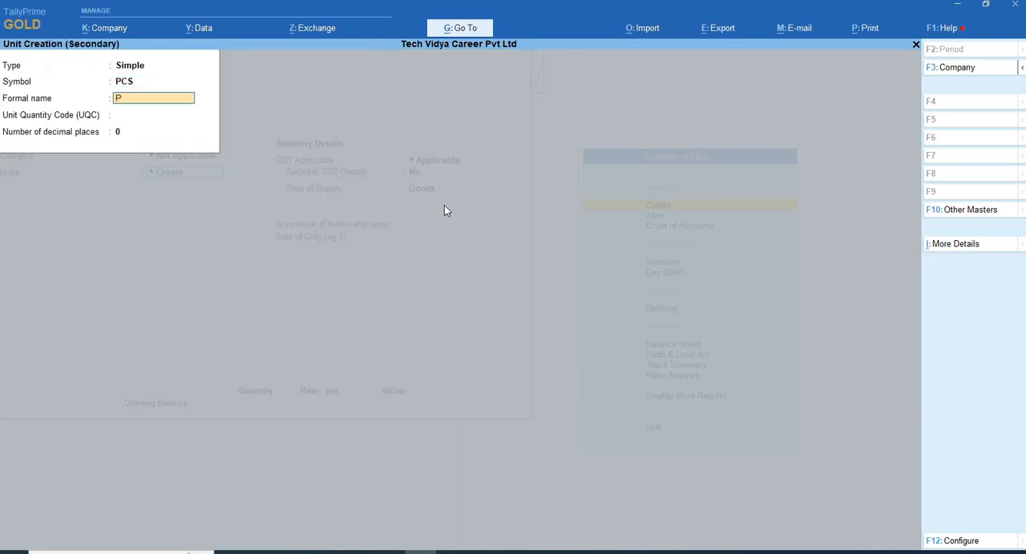
text(IECES)
key(Return)
text(PC)
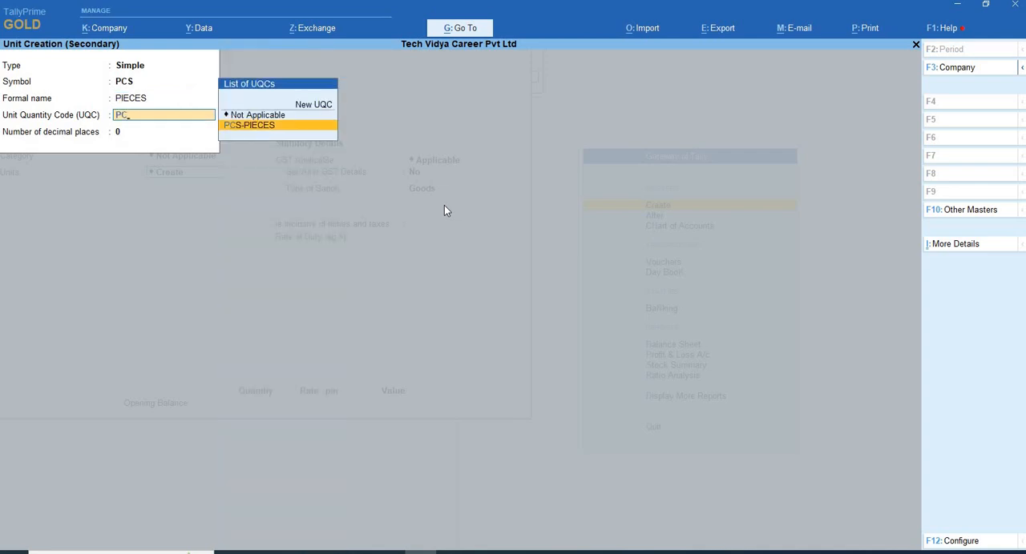
key(Return)
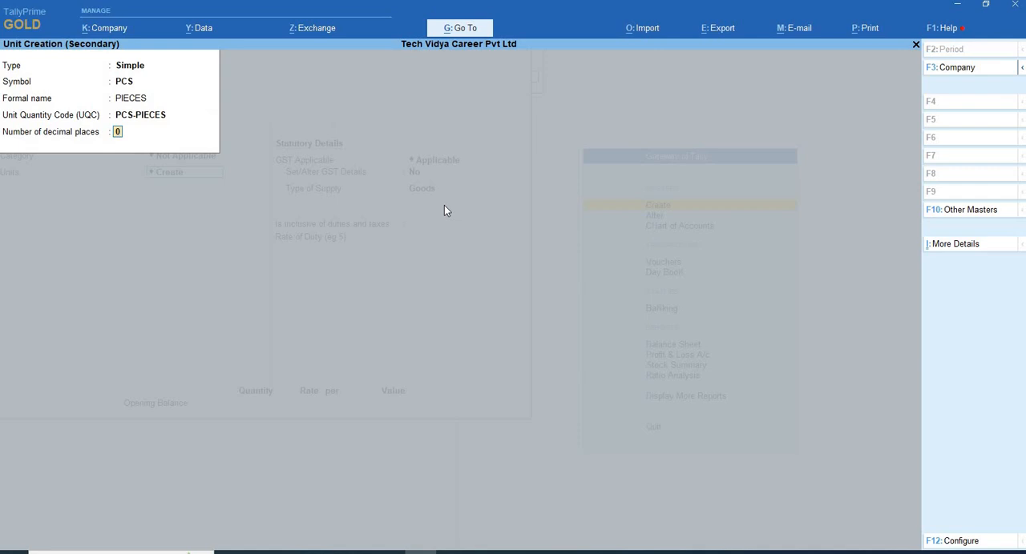
- Recheck the unit's symbol, formal name and quantity code, keep 0 decimal places, and save the unit
key(Up)
key(Up)
key(Up)
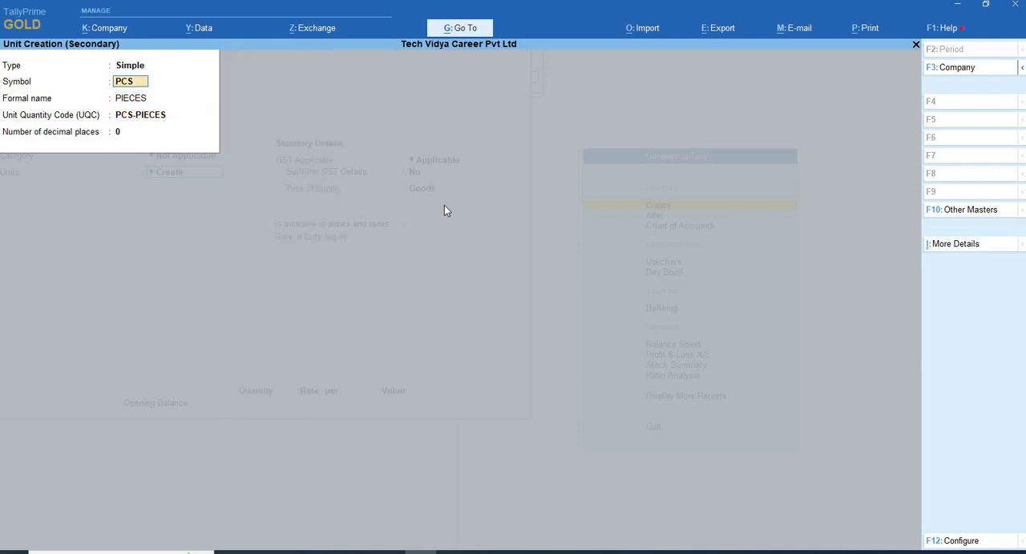
key(Return)
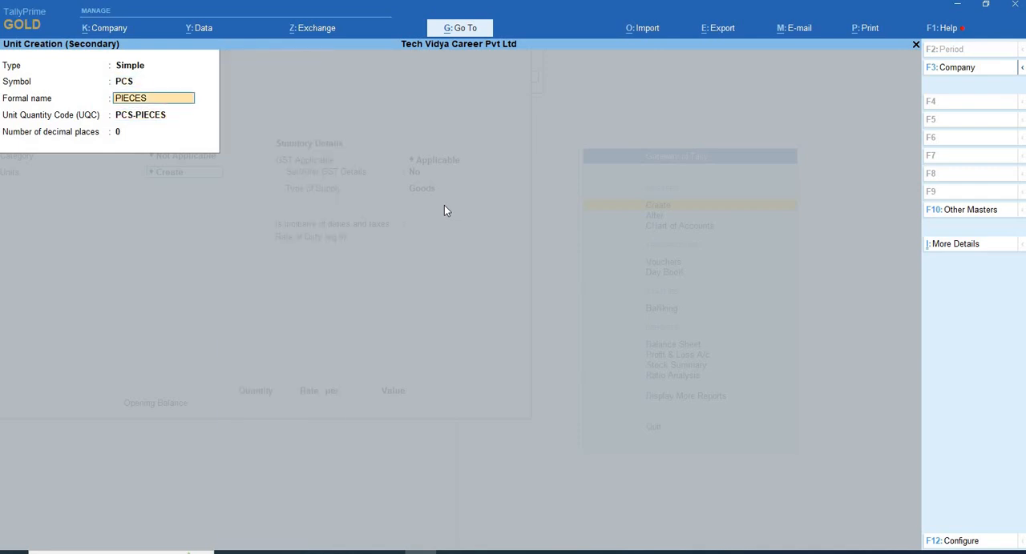
key(Return)
key(Return)
key(Return)
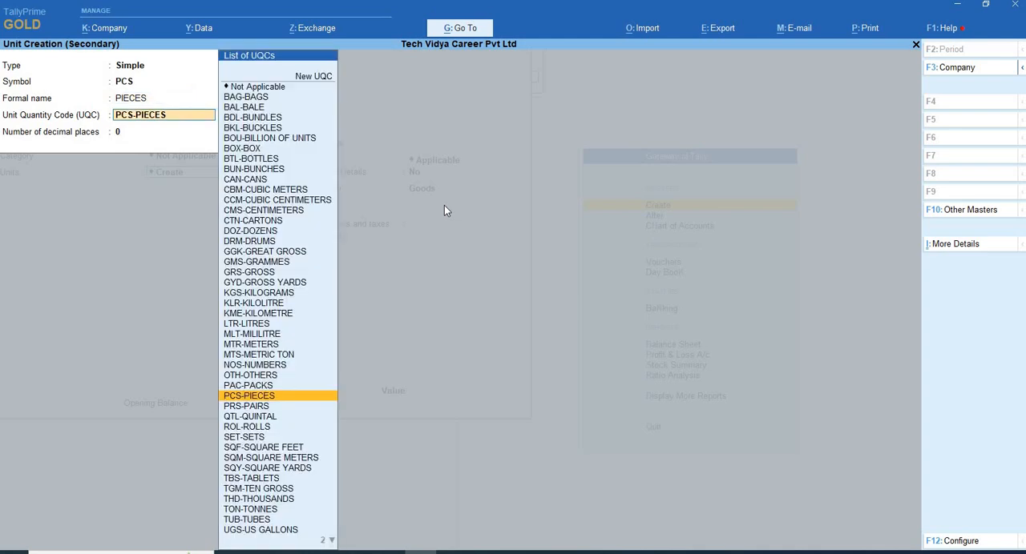
key(Return)
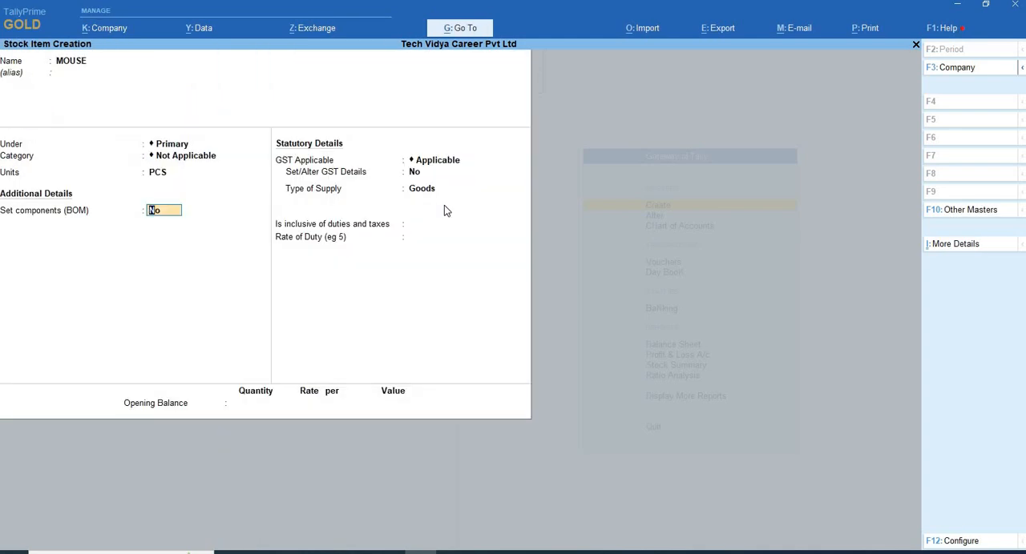
- Keep Set components (BOM) at No and GST Applicable for MOUSE, and set Set/Alter GST Details to Yes
key(Return)
key(Return)
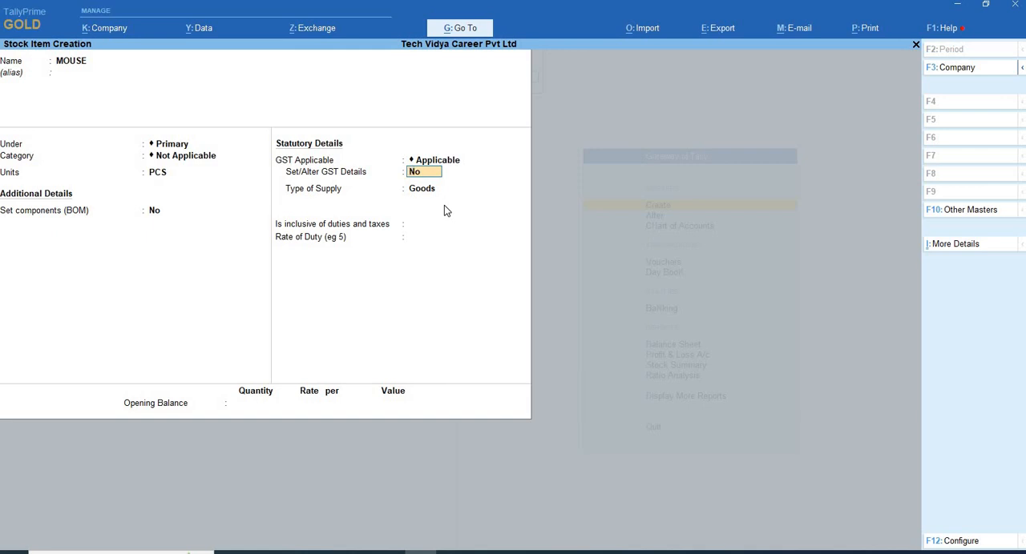
key(F12)
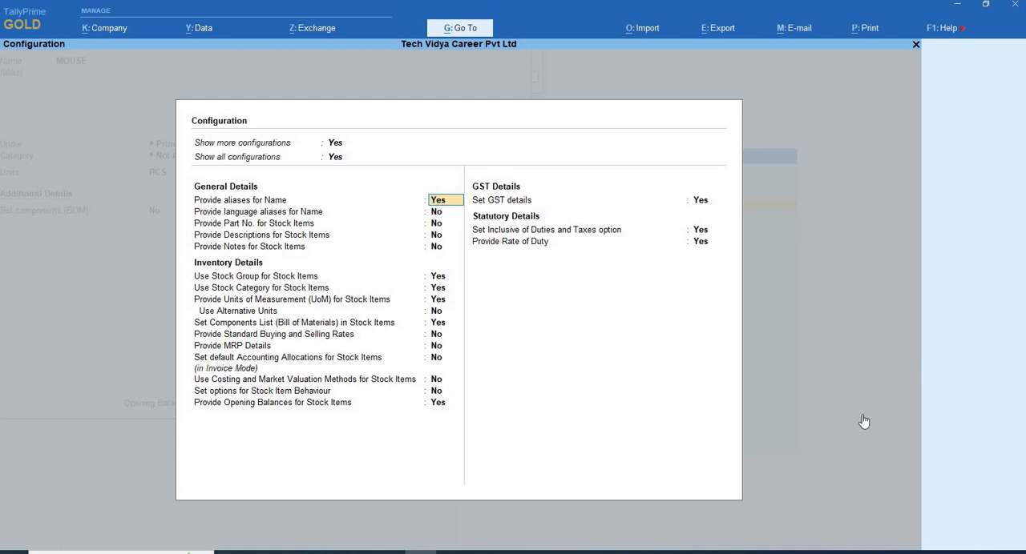
key(Escape)
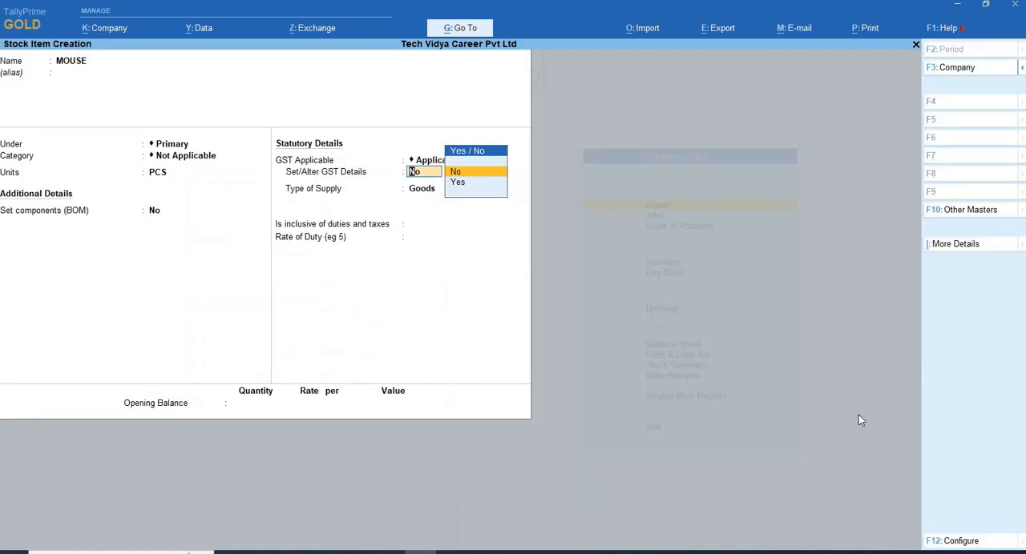
key(Down)
key(Return)
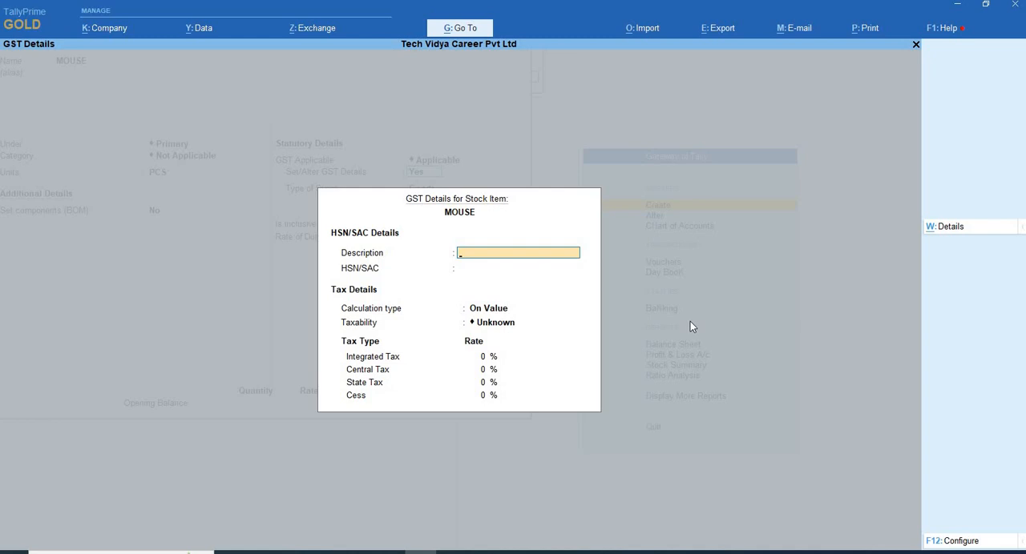
- Keep HSN/SAC details allowed and the type of goods option at No in the GST details configuration, and accept it
key(F12)
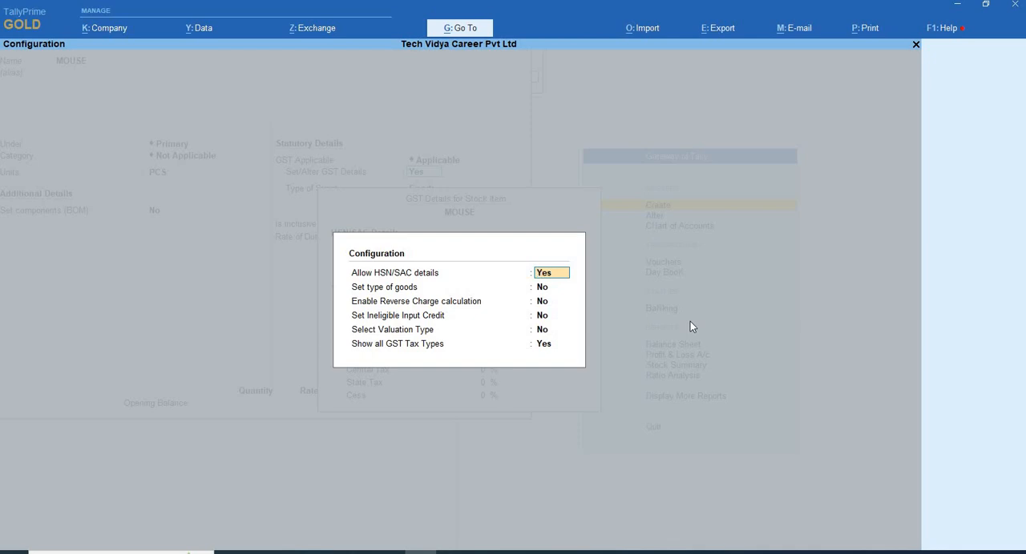
key(Return)
key(Return)
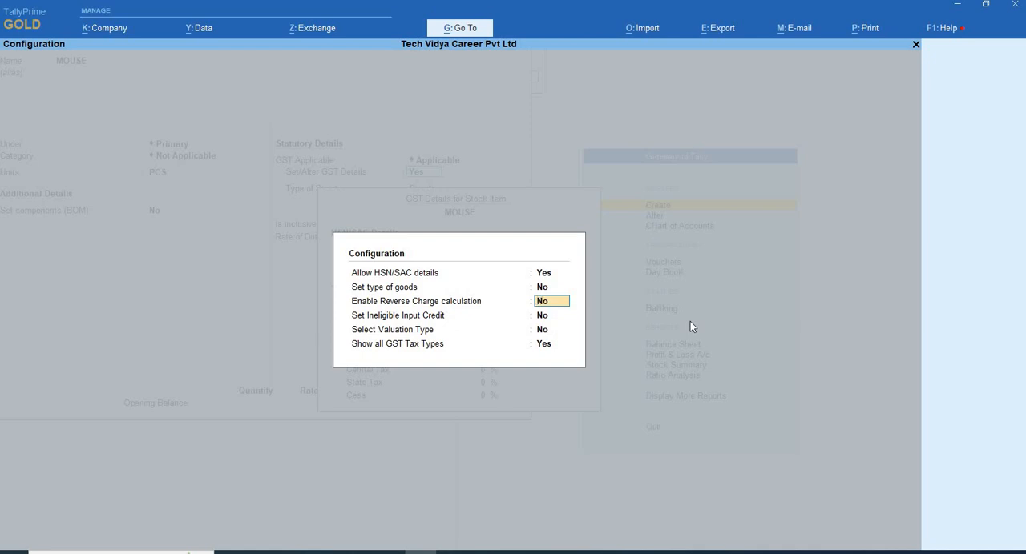
key(ctrl)
key(ctrl+a)
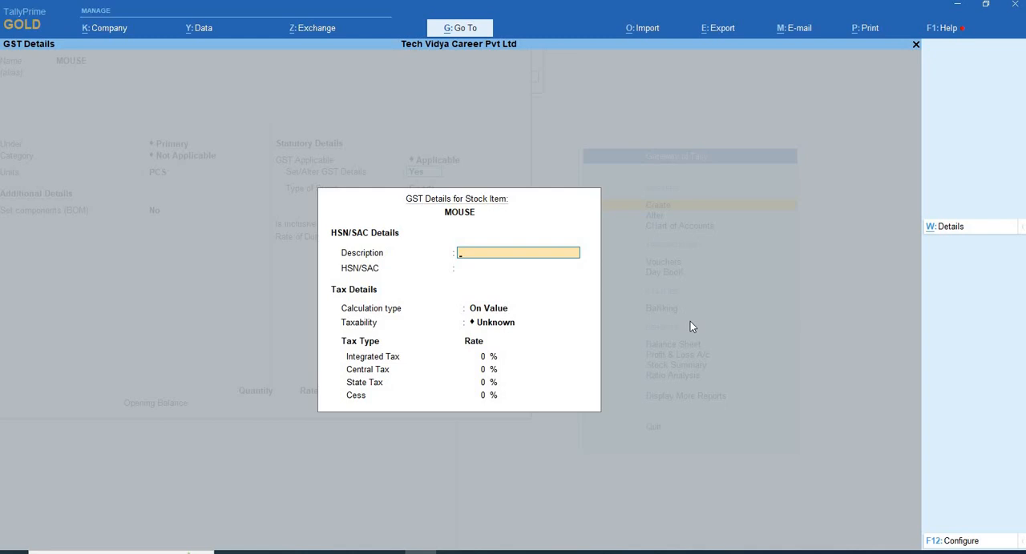
- Enter MOUSE as the HSN/SAC description and 3232 as the HSN/SAC code, keeping the calculation type On Value
text(MOUSE)
key(Return)
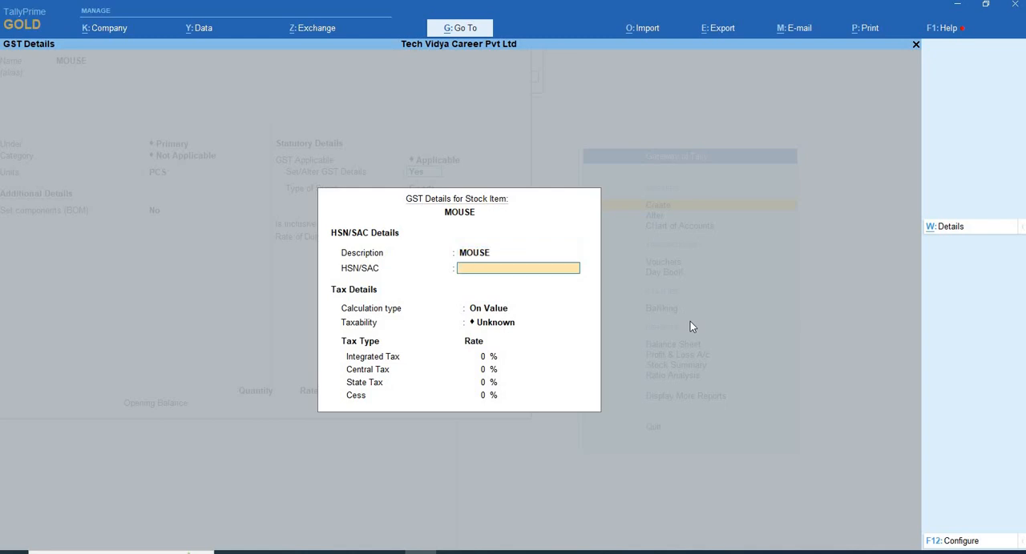
text(3232)
key(Return)
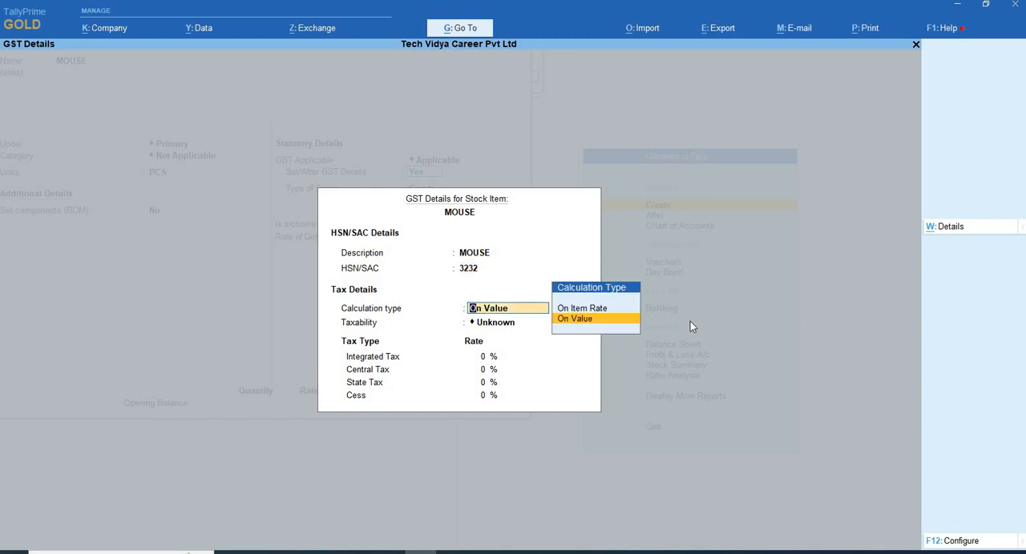
key(Return)
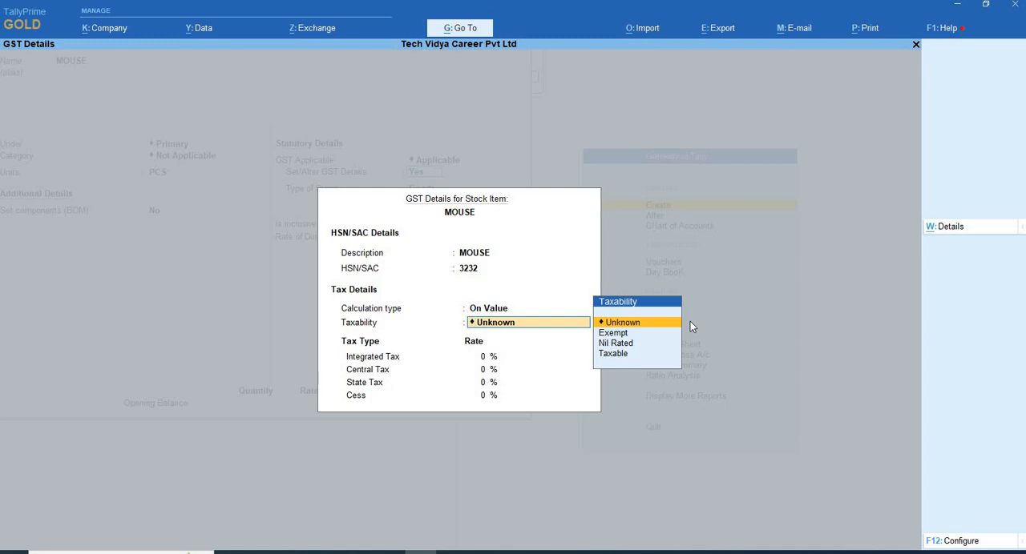
- Set the taxability of MOUSE to Taxable and recheck that choice before the tax rates
key(Down)
key(Down)
key(Down)
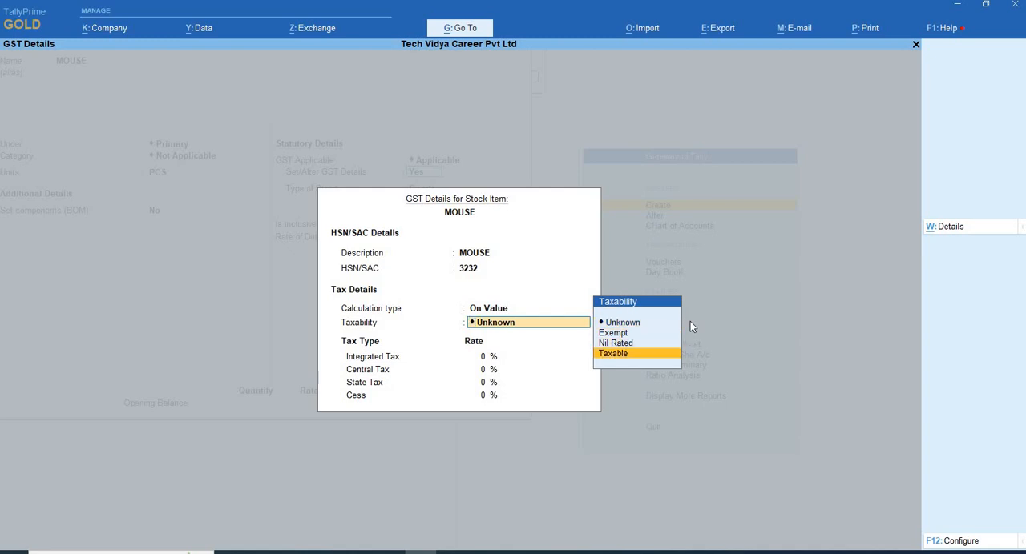
key(Return)
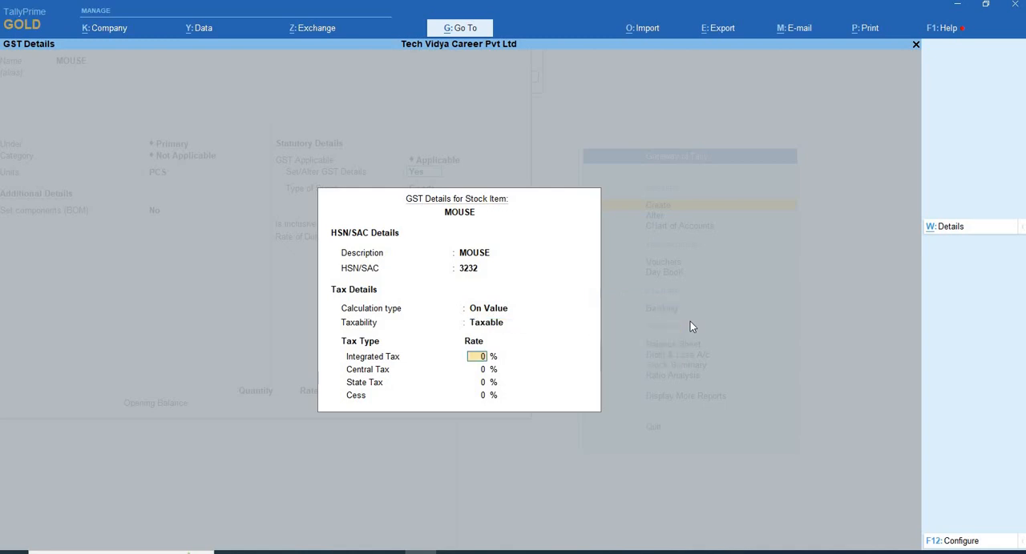
key(BackSpace)
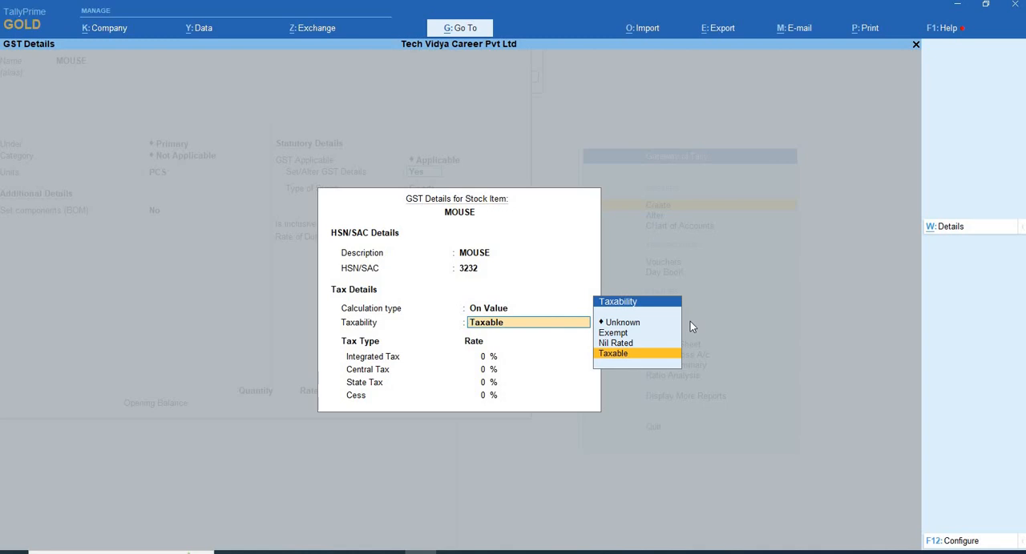
key(Return)
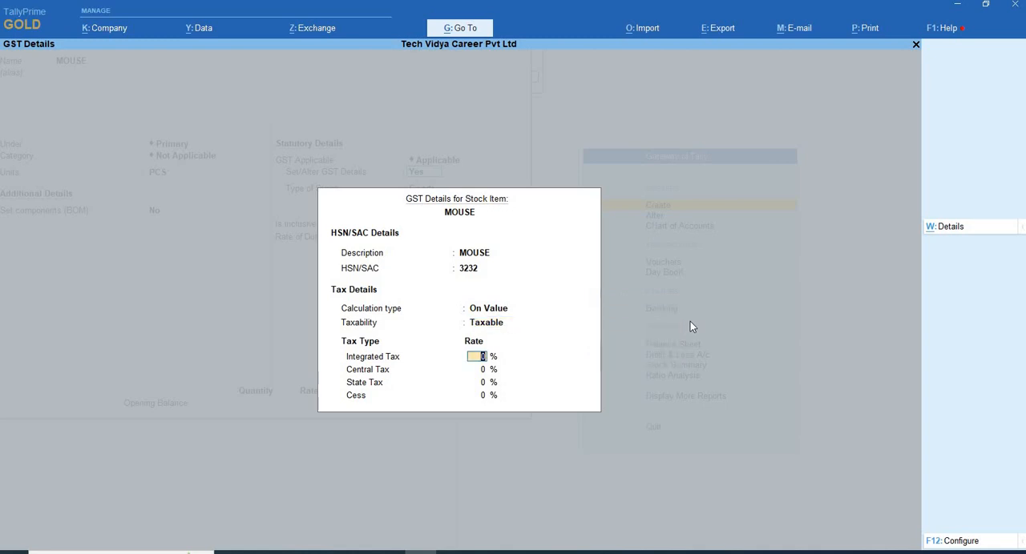
- Set the Integrated Tax rate of MOUSE to 18% and accept its GST details
text(18)
key(Return)
key(Return)
key(Return)
- Keep the type of supply as Goods and inclusive of duties and taxes at No, save MOUSE, and return to the Gateway of Tally
key(Return)
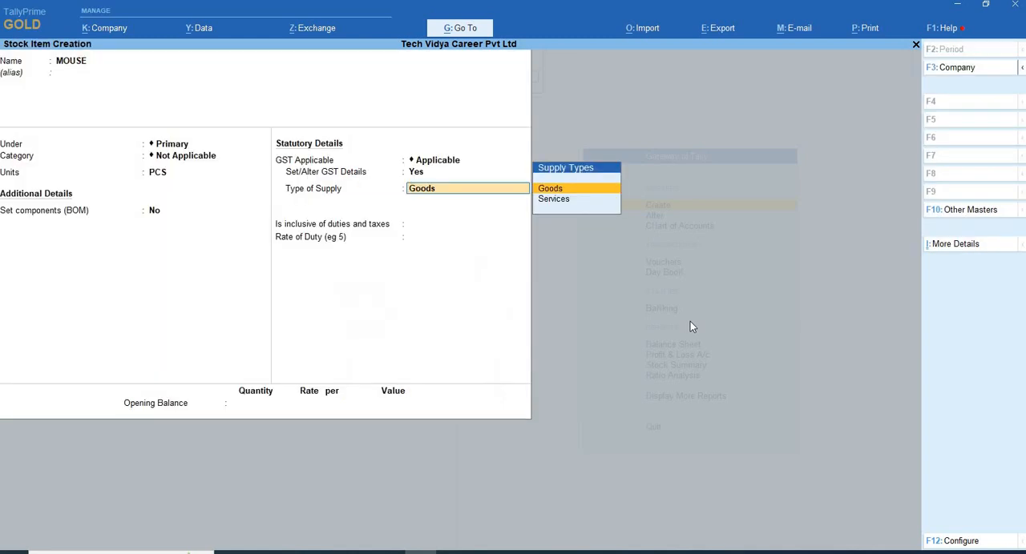
key(Return)
key(Return)
key(Return)
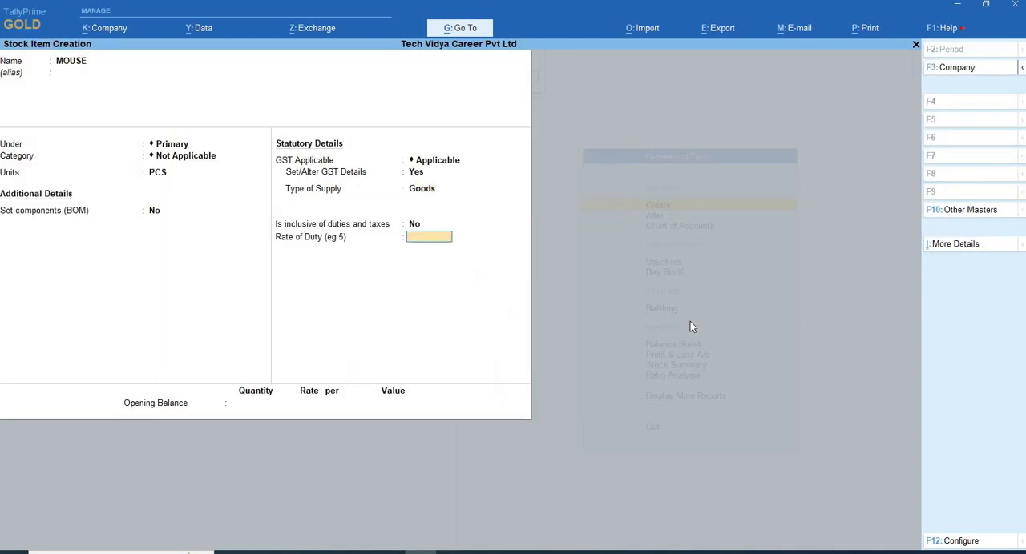
key(Return)
key(Return)
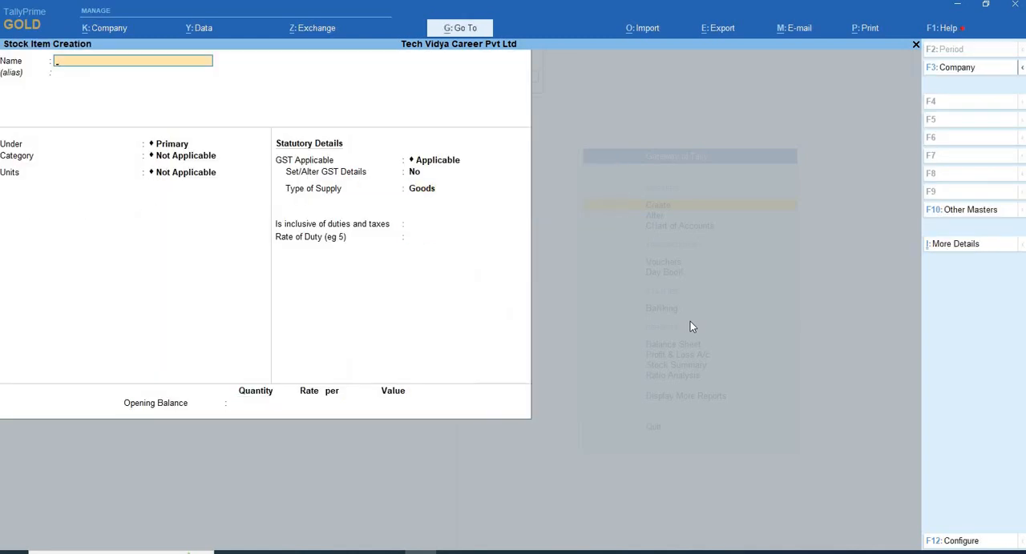
key(Escape)
key(Escape)
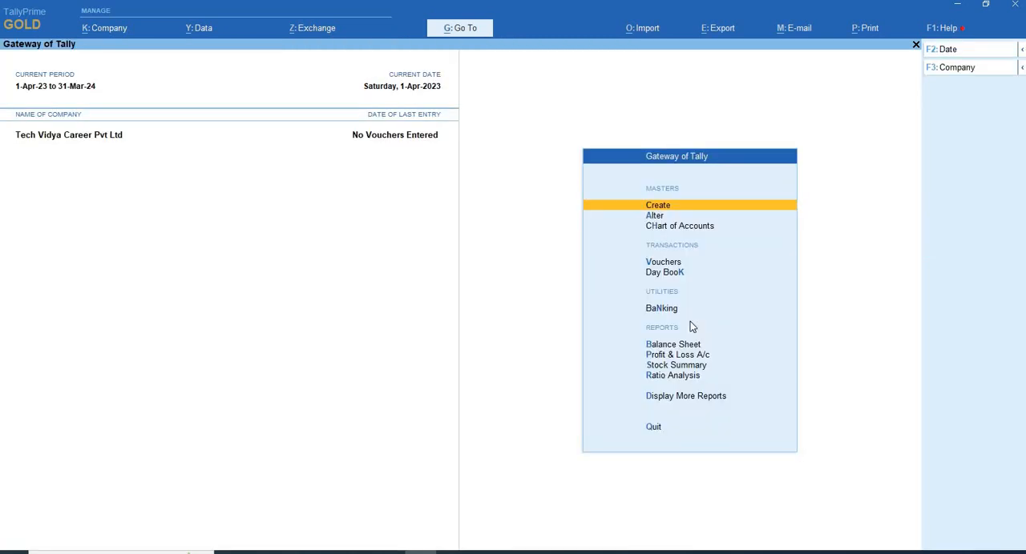
- Start a purchase voucher with supplier invoice number 12332 dated 1-Apr-23
key(Down)
key(Down)
key(Down)
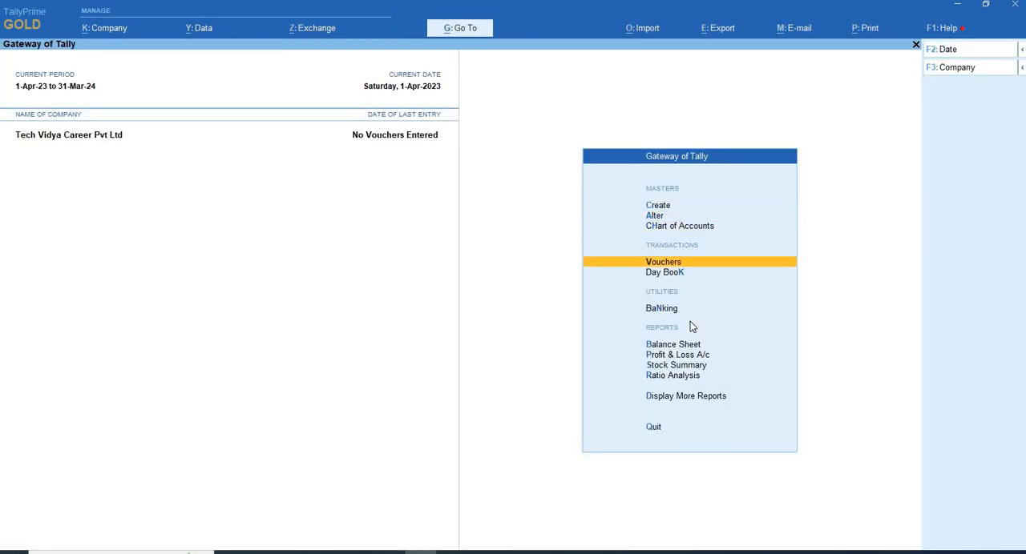
key(Return)
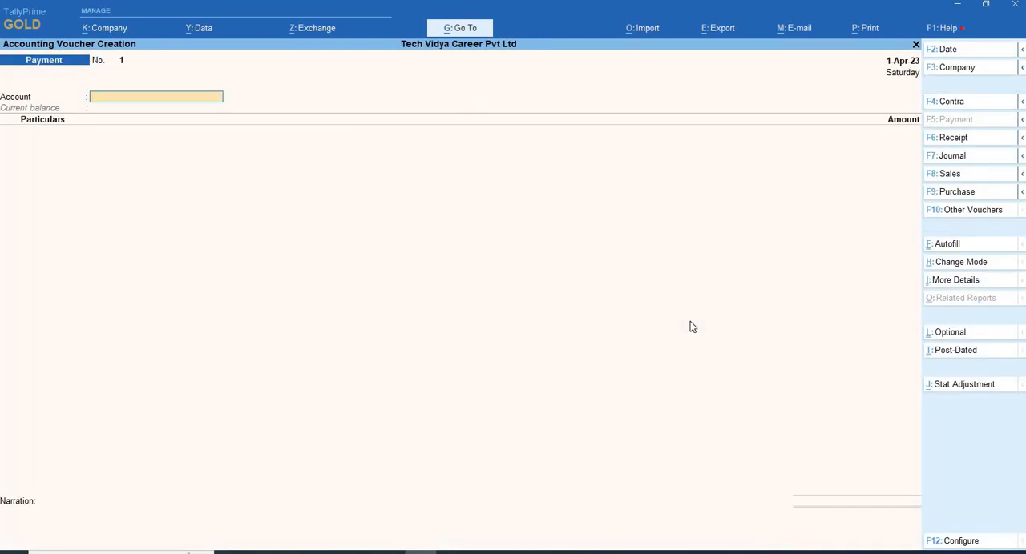
key(F9)
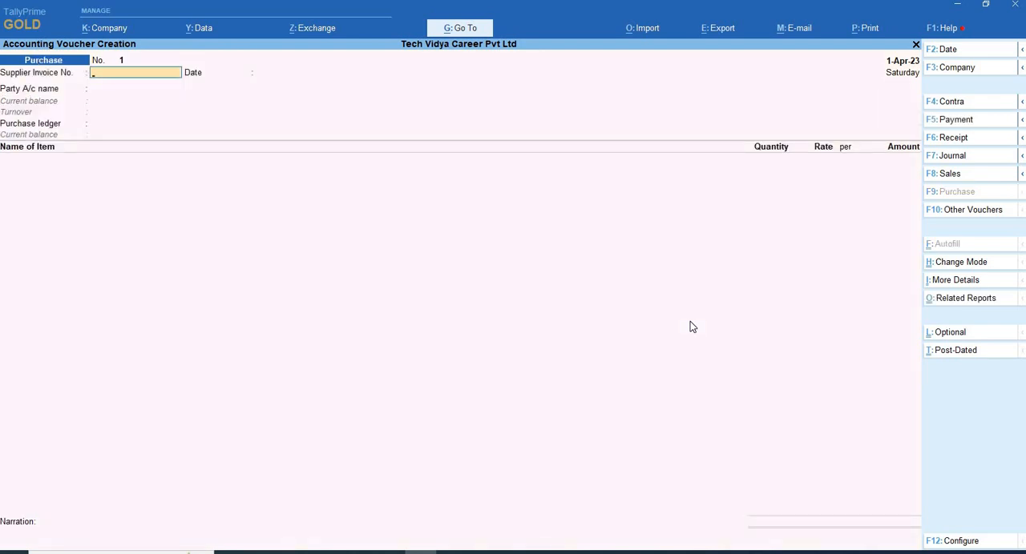
text(12332)
key(Return)
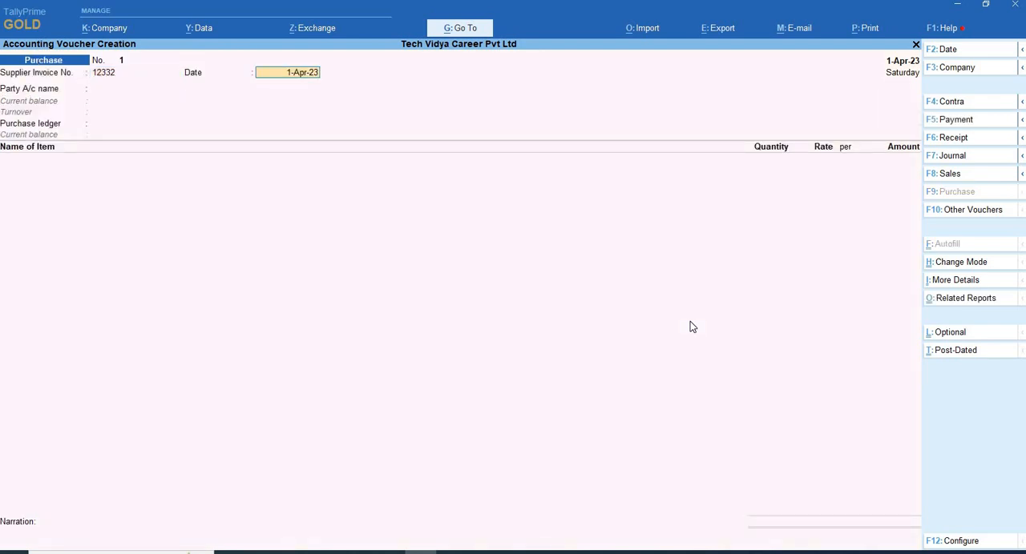
key(Return)
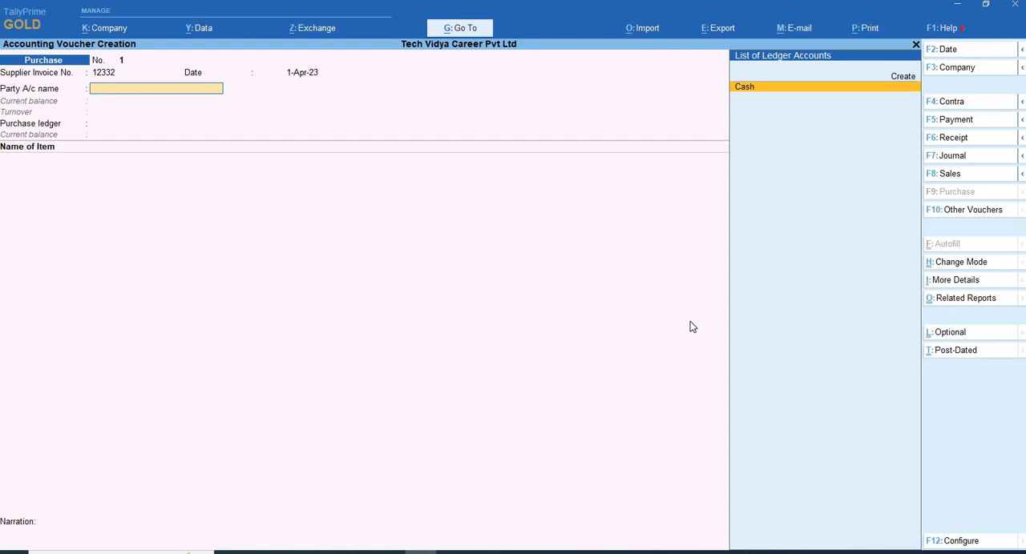
- Create a new ledger for the purchase voucher's party account and enter the supplier's full name
key(Up)
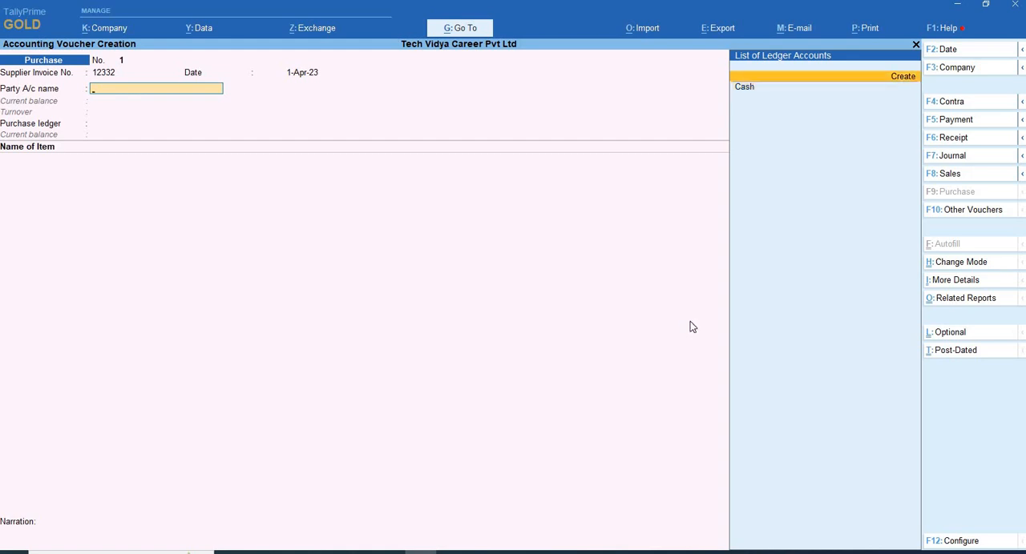
key(Return)
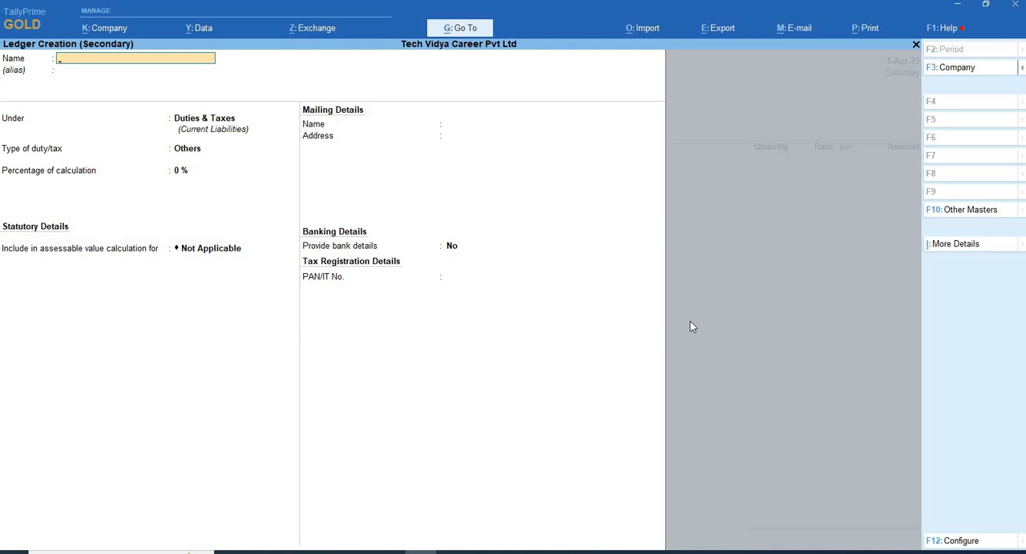
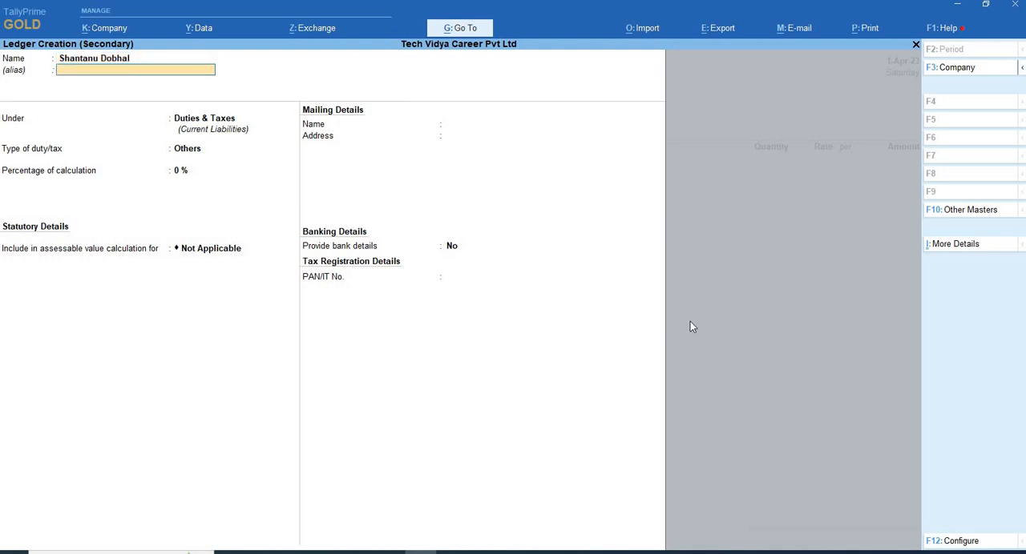
key(Return)
- Place the supplier ledger under Sundry Creditors, keeping its default bill-by-bill settings and mailing name
text(Su)
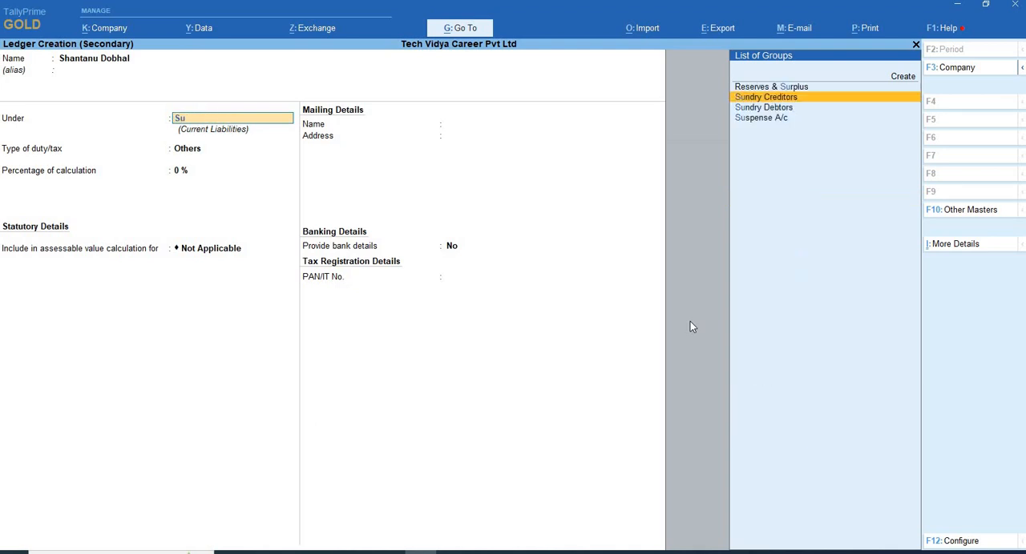
key(Return)
key(Return)
key(Return)
key(Return)
key(Return)
key(Return)
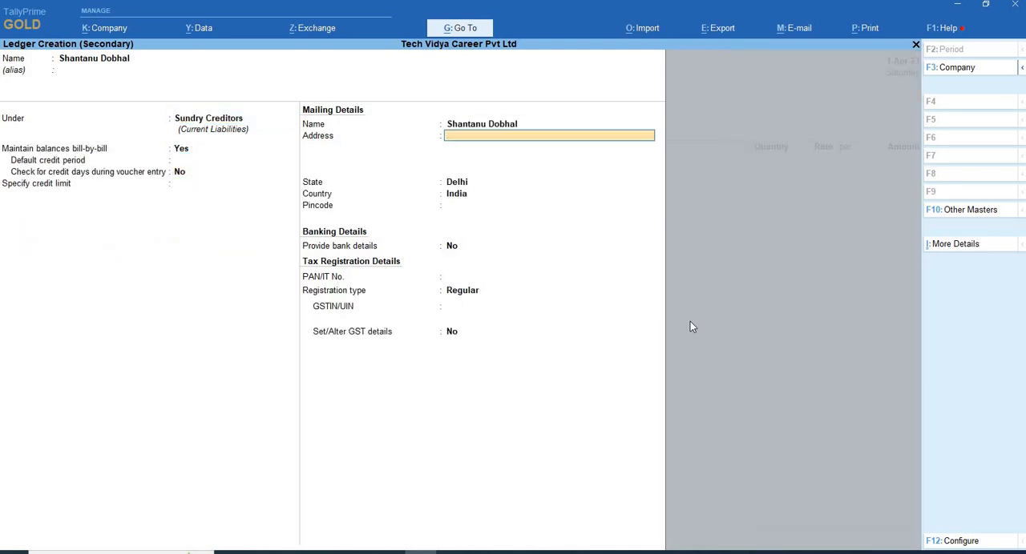
- Leave the supplier's address and pincode blank, keep state Delhi, country India and bank details at No, and recheck these entries
key(Return)
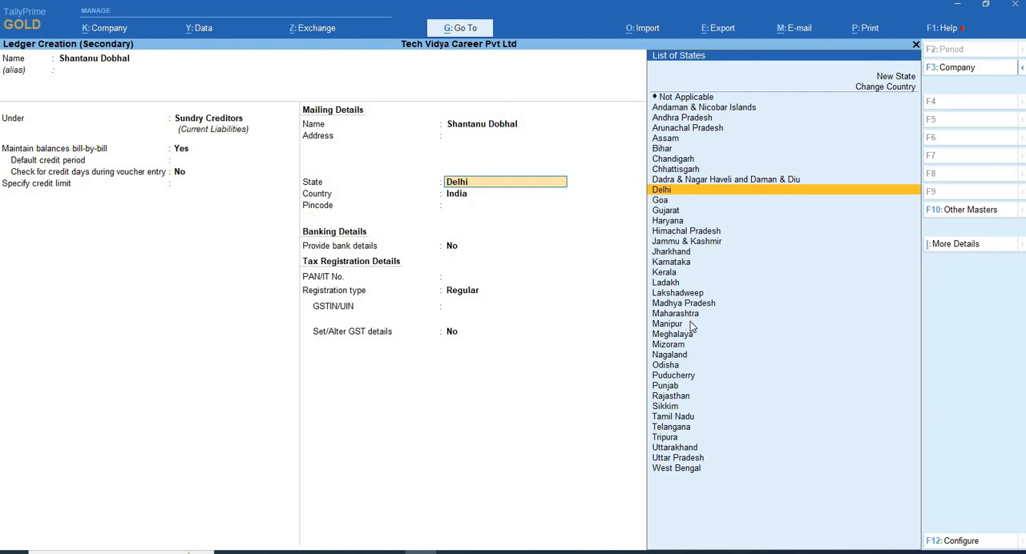
key(Return)
key(Return)
key(Return)
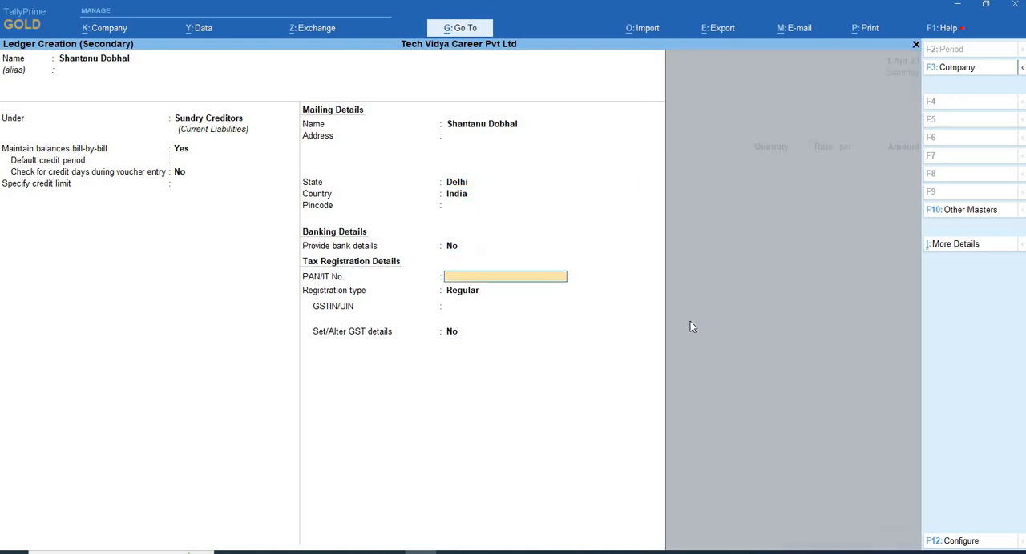
key(BackSpace)
key(BackSpace)
key(BackSpace)
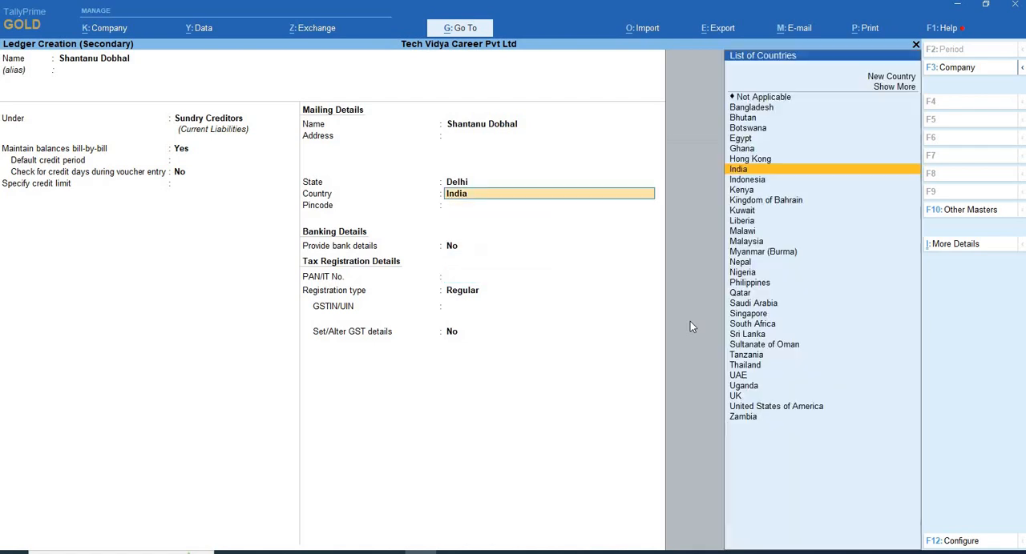
key(BackSpace)
key(Return)
key(Return)
key(Return)
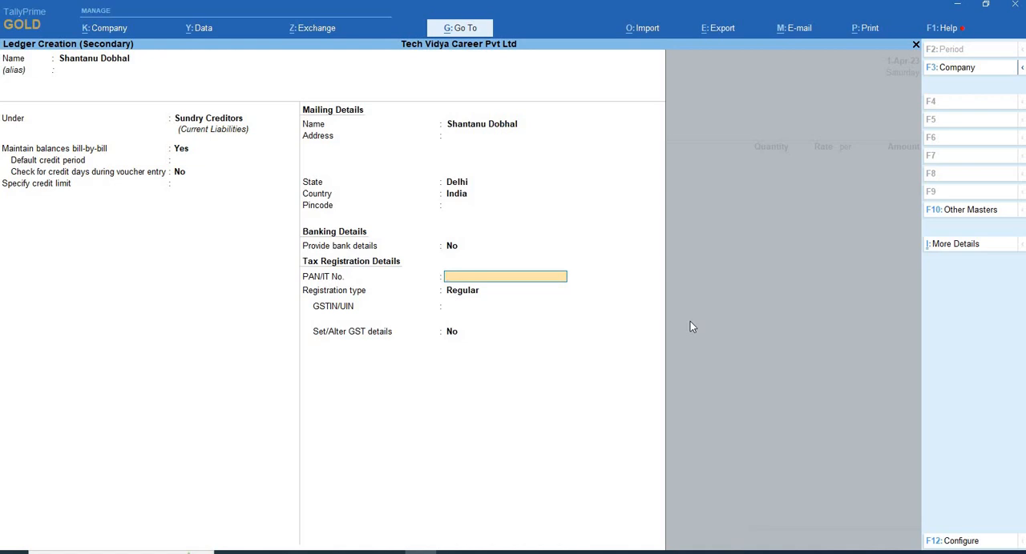
text(07AAAC)
text(289)
key(BackSpace)
key(BackSpace)
key(BackSpace)
key(BackSpace)
key(BackSpace)
key(BackSpace)
key(BackSpace)
key(BackSpace)
key(BackSpace)
key(BackSpace)
- Keep the supplier's registration type as Regular and enter the supplier's GSTIN/UIN
key(Return)
key(Return)
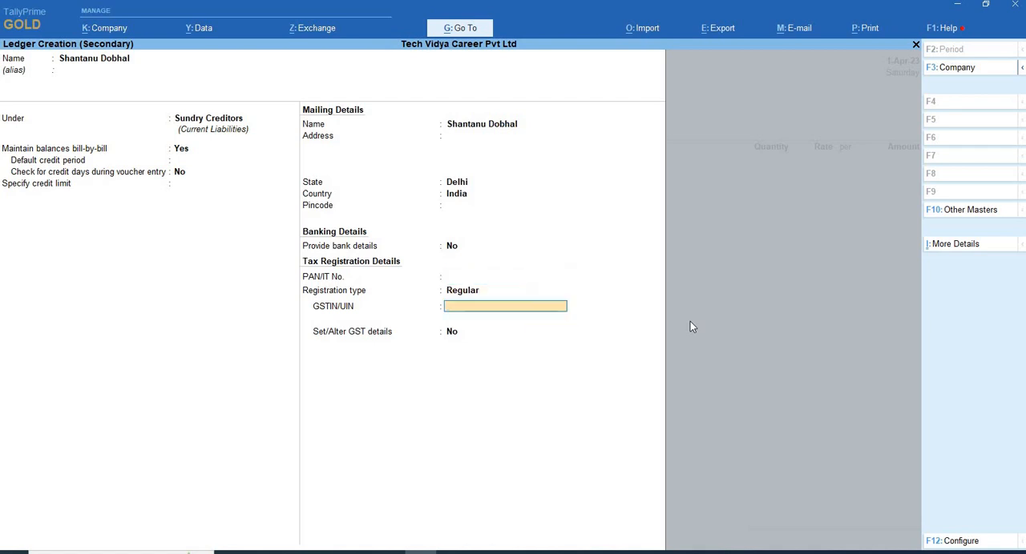
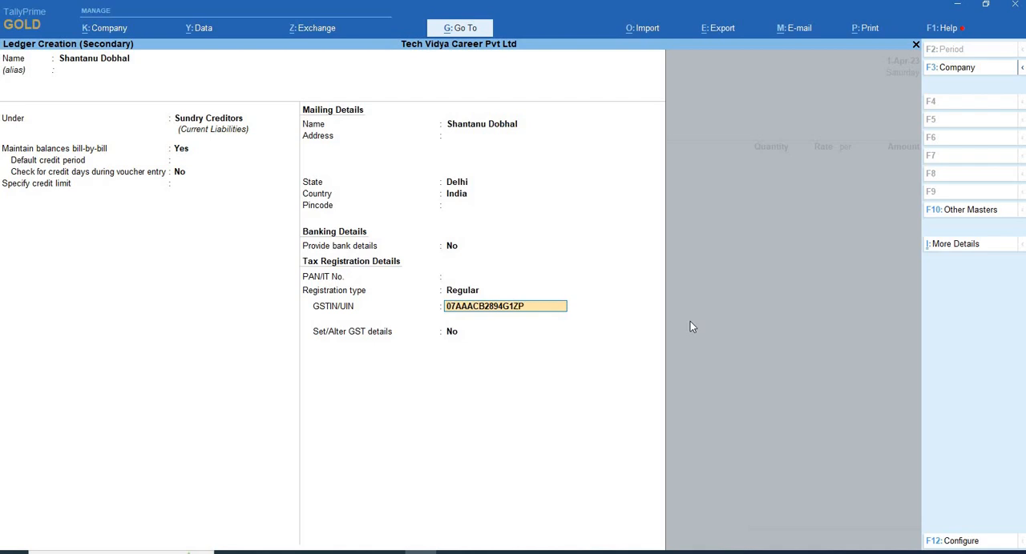
key(Return)
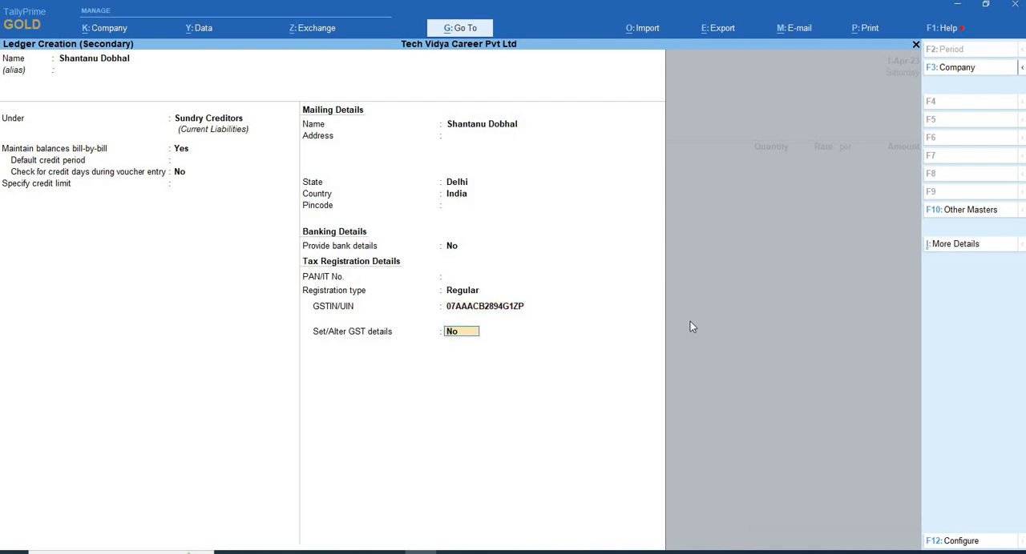
- Go back to fill in the supplier's PAN/IT number, keeping the Regular registration type and the entered GSTIN/UIN
key(BackSpace)
key(BackSpace)
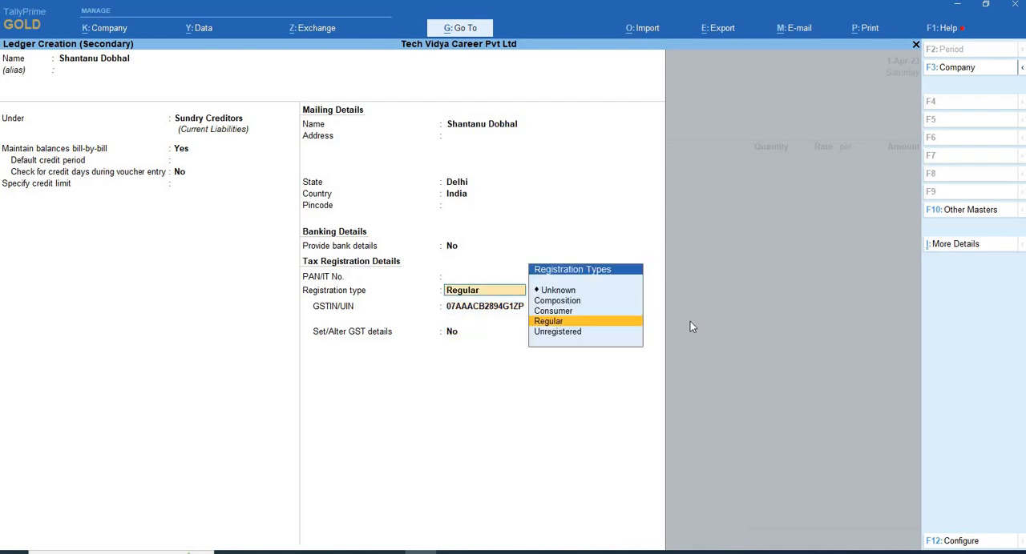
key(BackSpace)
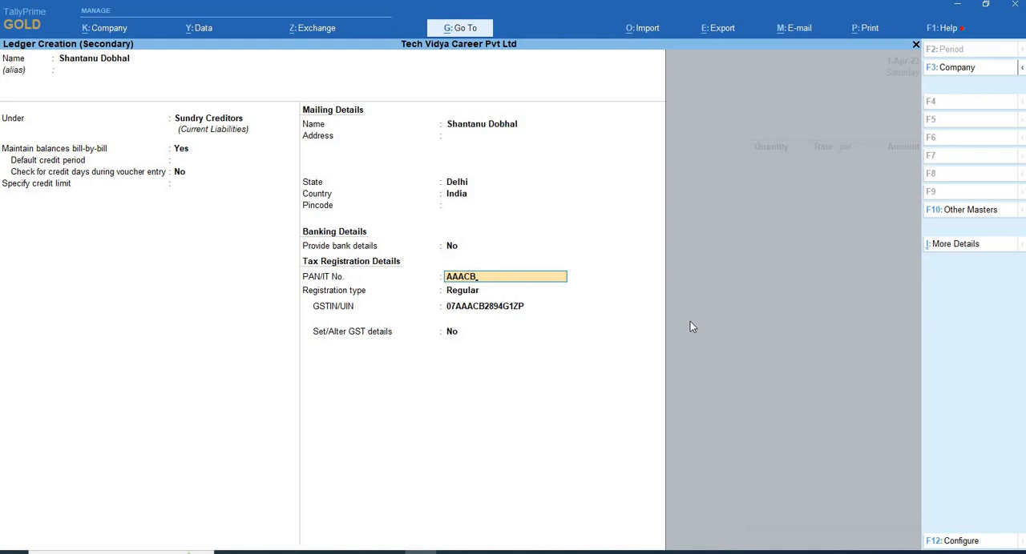
key(Return)
- Enable the supplier's GST details, keep Regular registration, party type Not Applicable and the other options at No, and save the ledger
key(Return)
key(Return)
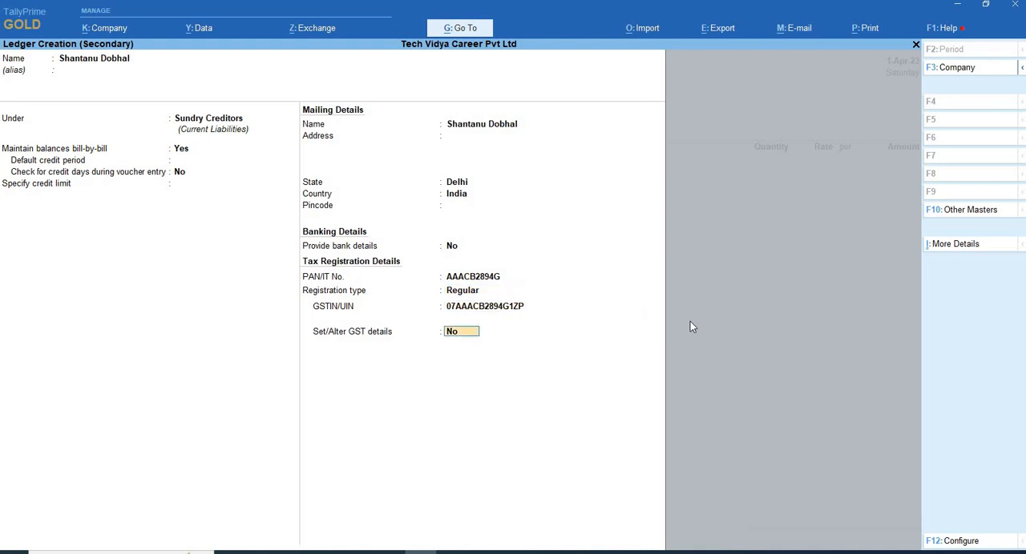
text(y)
key(Return)
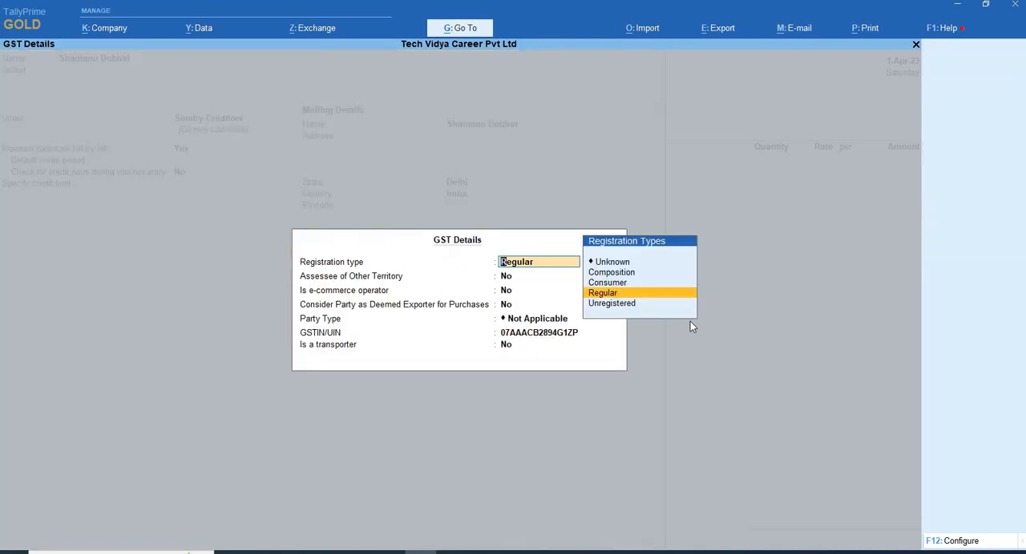
key(Return)
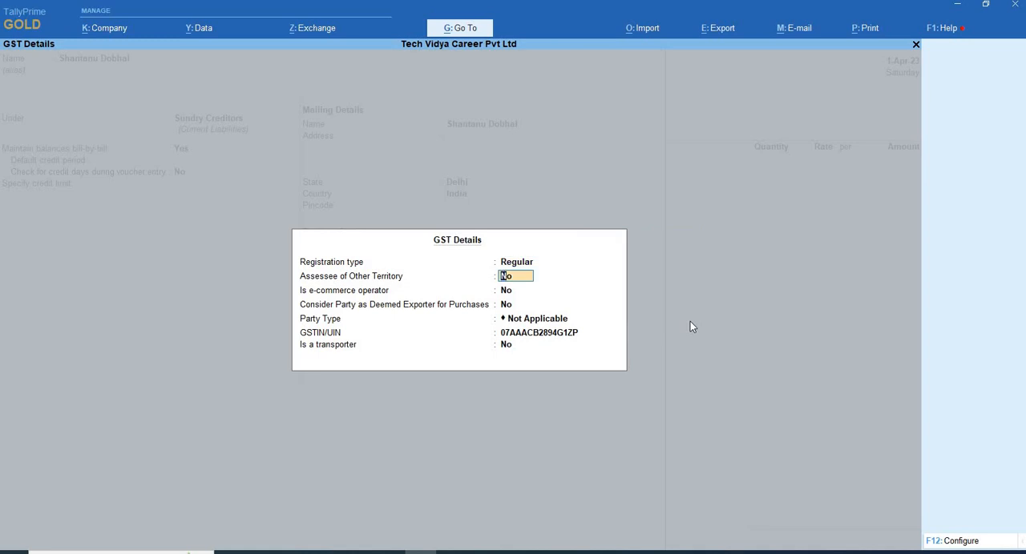
key(Return)
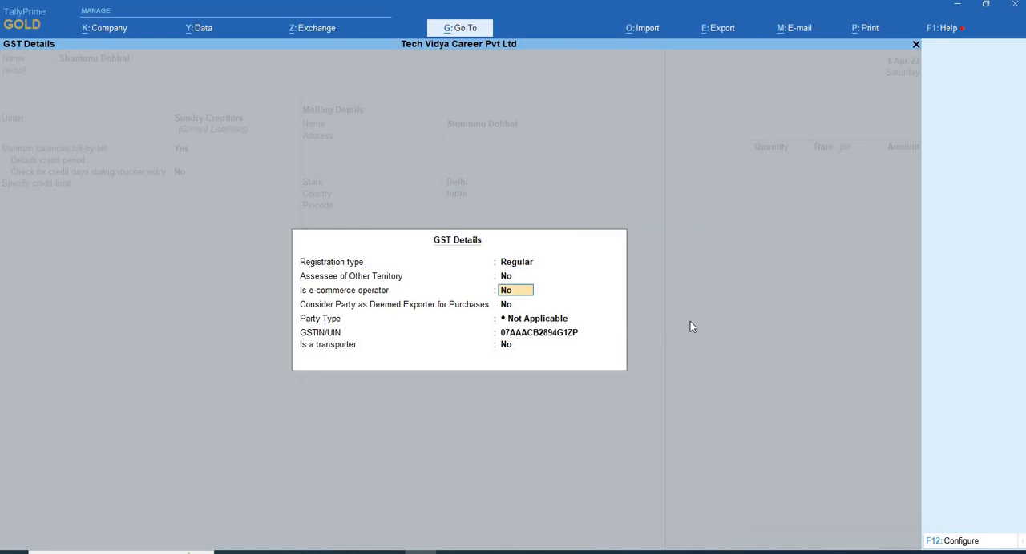
key(Return)
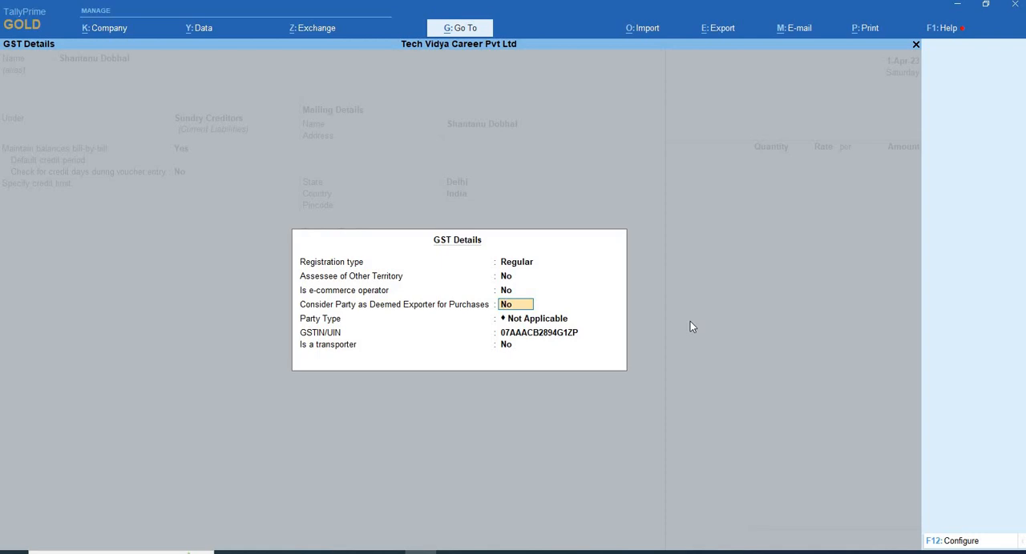
key(Return)
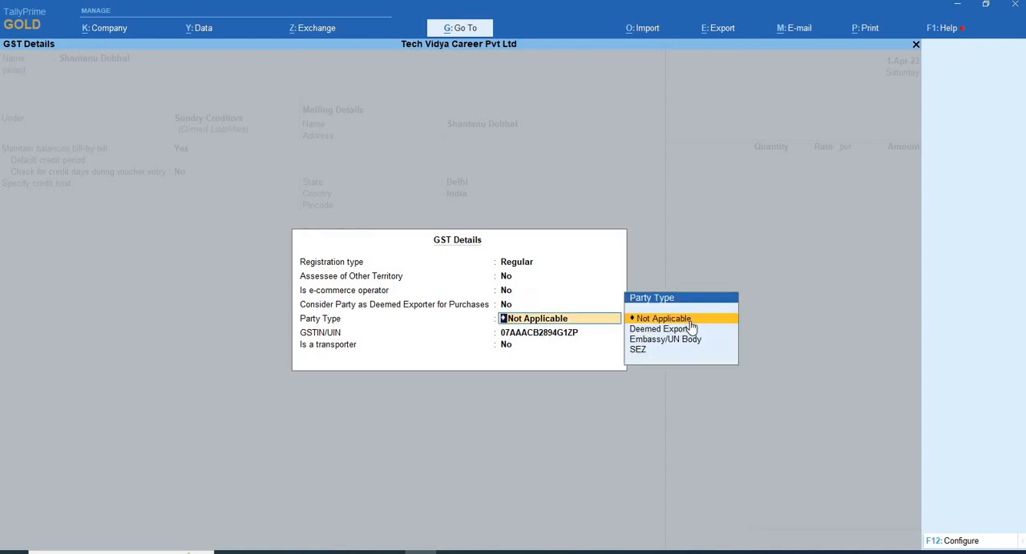
key(Return)
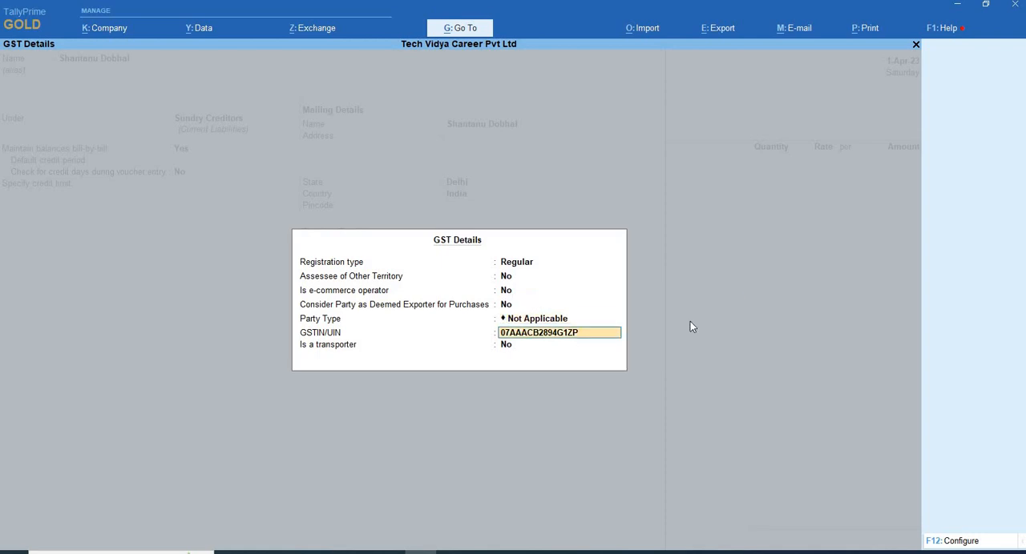
key(Return)
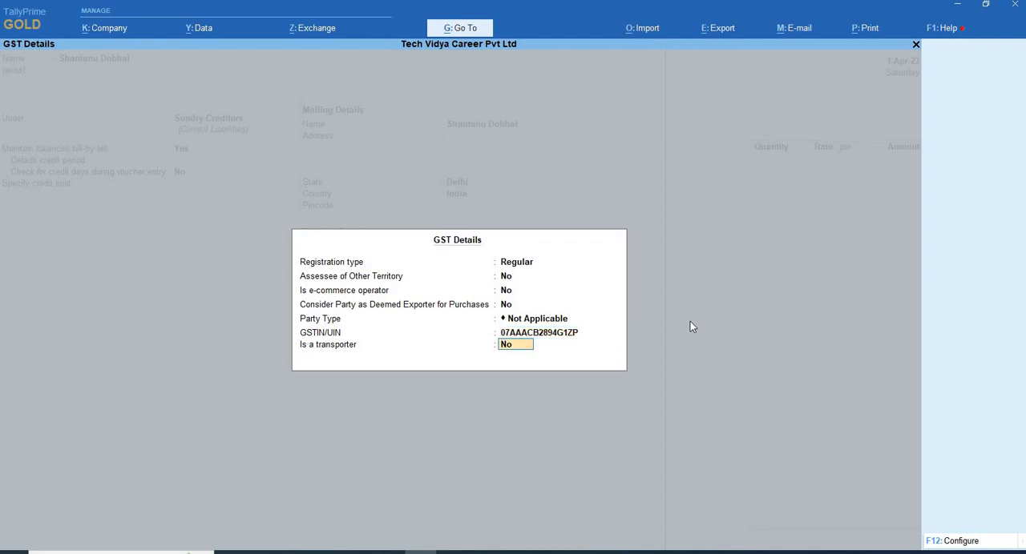
key(Return)
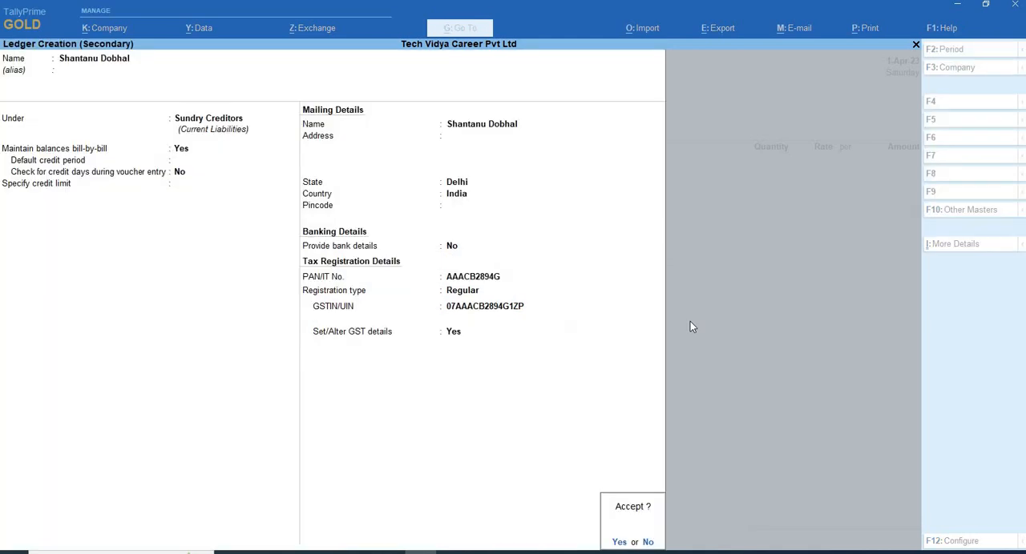
key(Return)
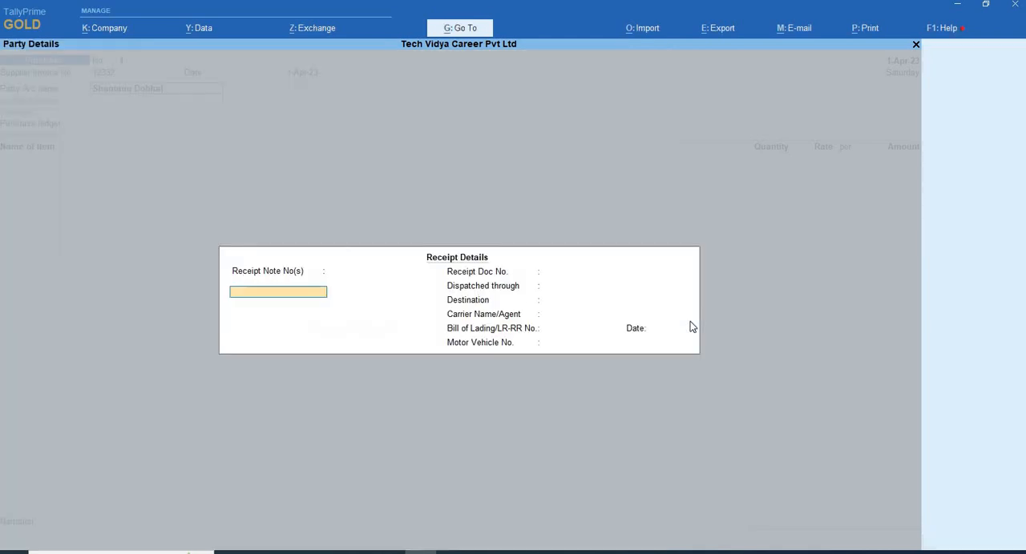
- Enter receipt note number noeee dated 1-Apr-23 in the receipt details and leave the dispatch, carrier and vehicle fields blank
text(noeee)
key(Return)
key(Return)
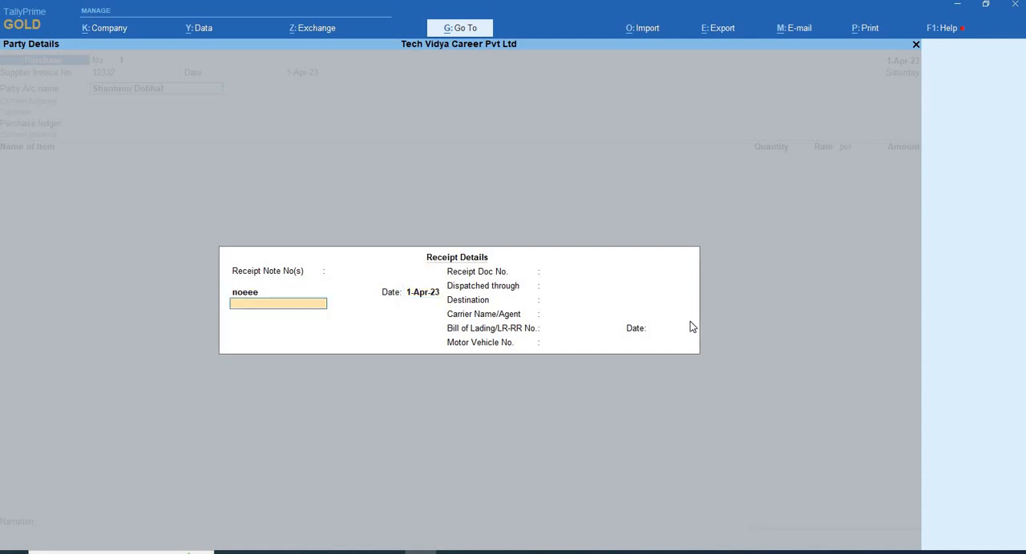
key(Return)
key(Return)
key(Return)
key(Return)
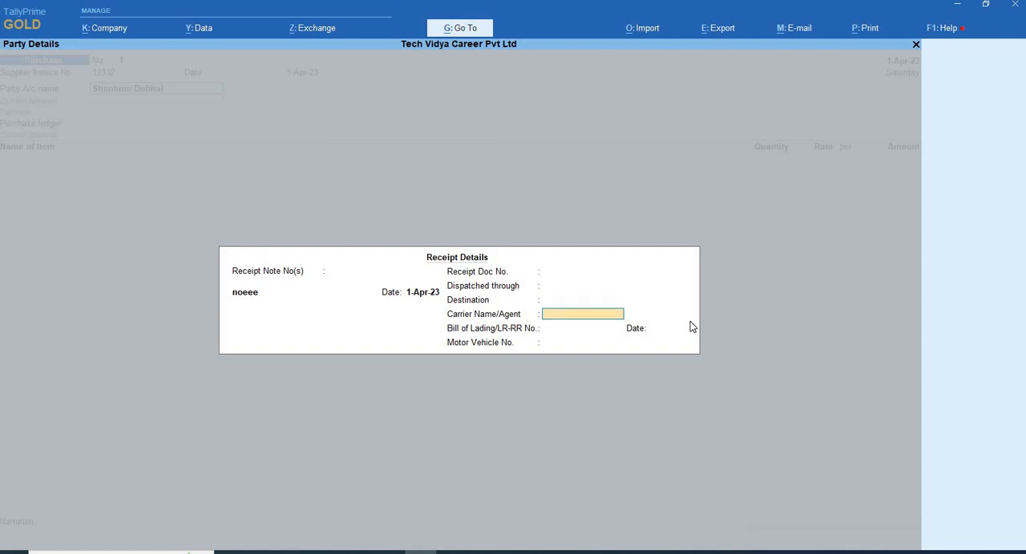
key(Return)
key(Return)
key(Return)
key(Return)
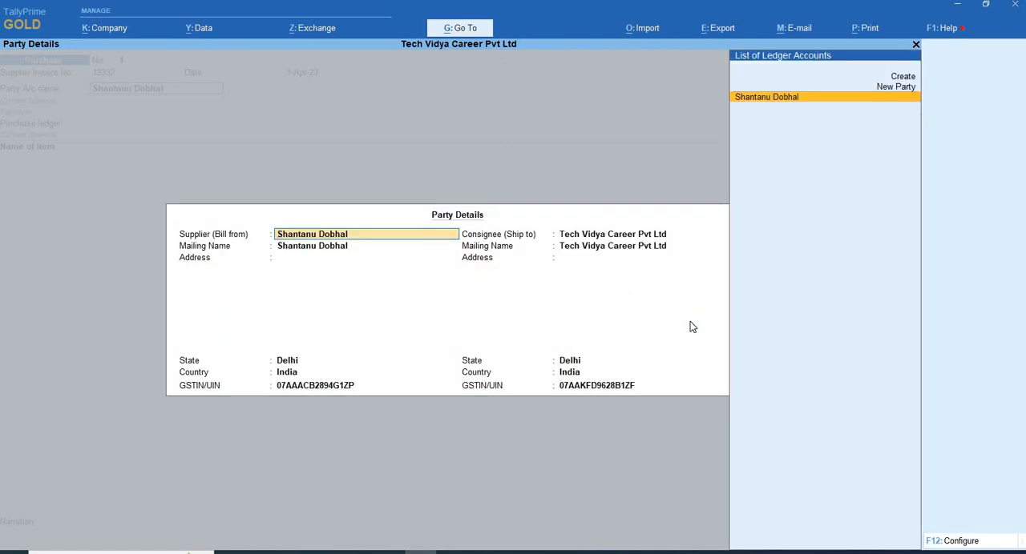
- Accept the supplier's party details with mailing name, blank address, state Delhi, country India and existing GSTIN/UIN
key(Return)
key(Return)
key(Return)
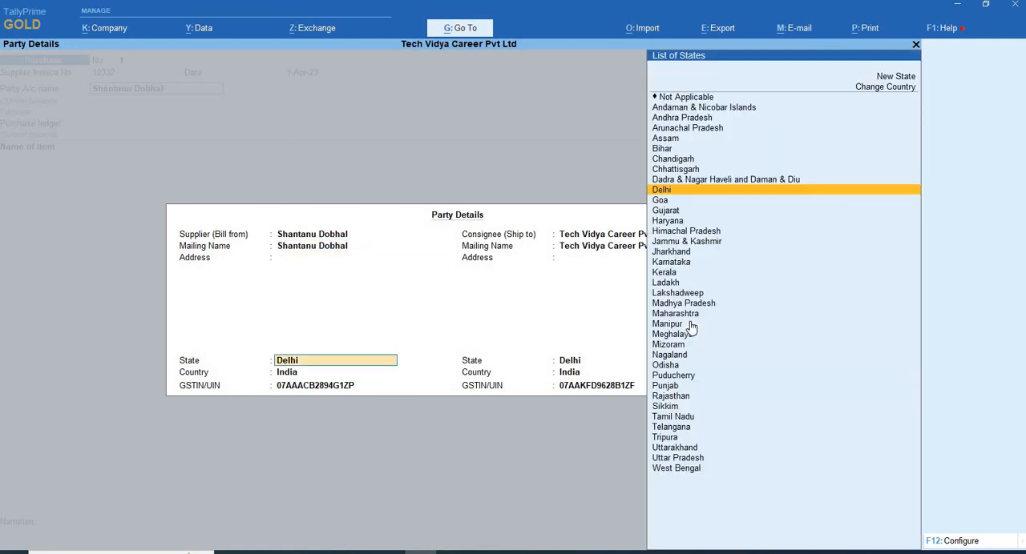
key(Return)
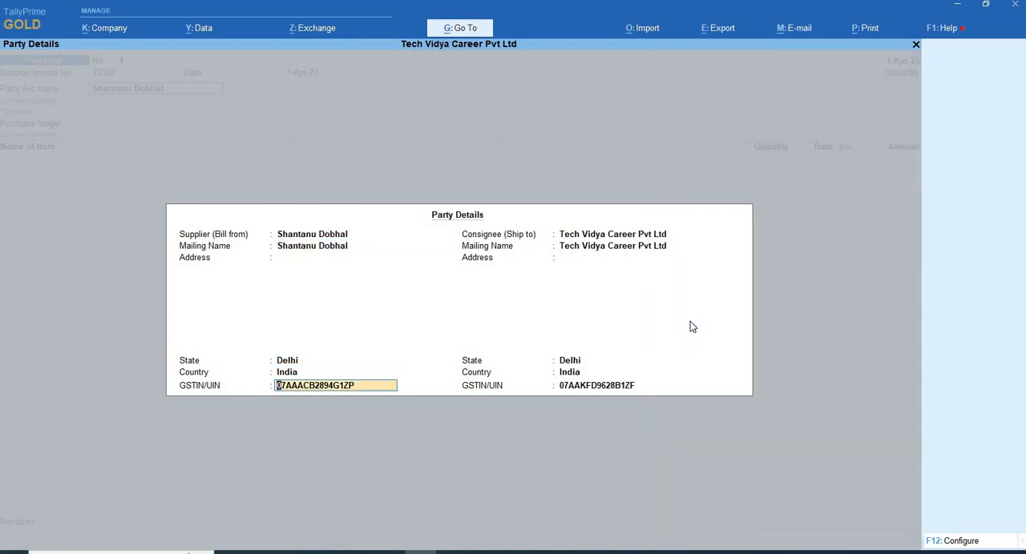
key(Return)
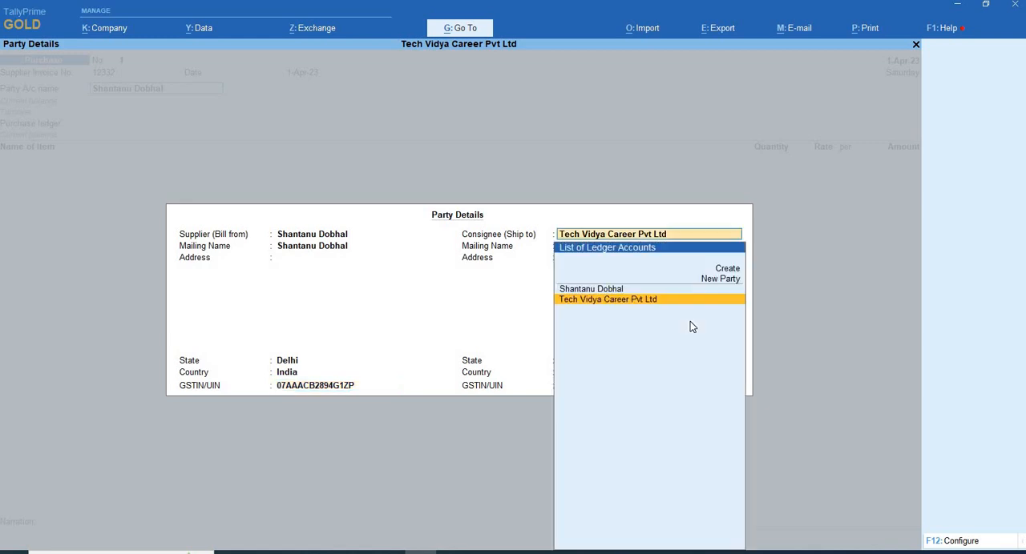
- Keep Tech Vidya Career Pvt Ltd as consignee and mailing name, with state Delhi and country India
key(Return)
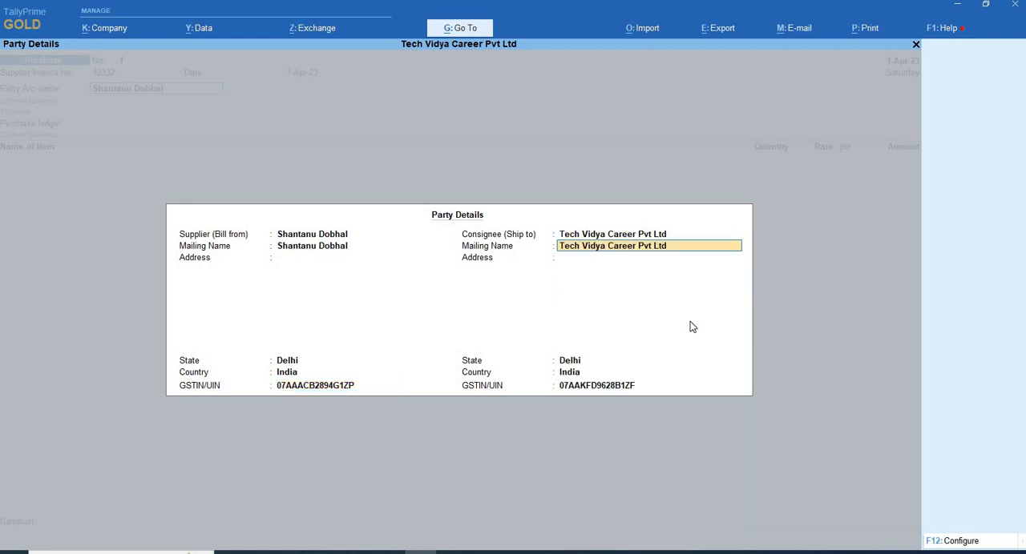
key(Return)
key(Return)
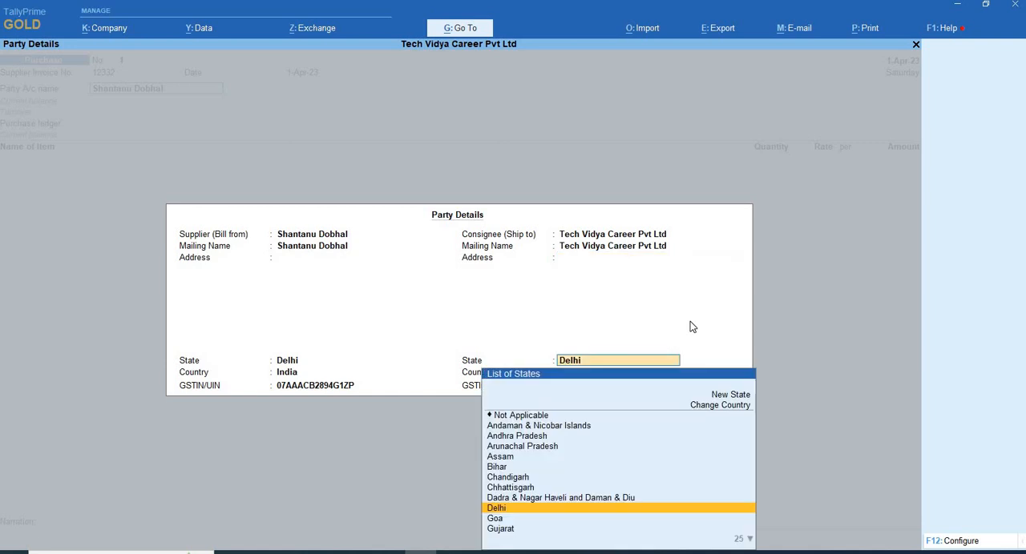
key(Return)
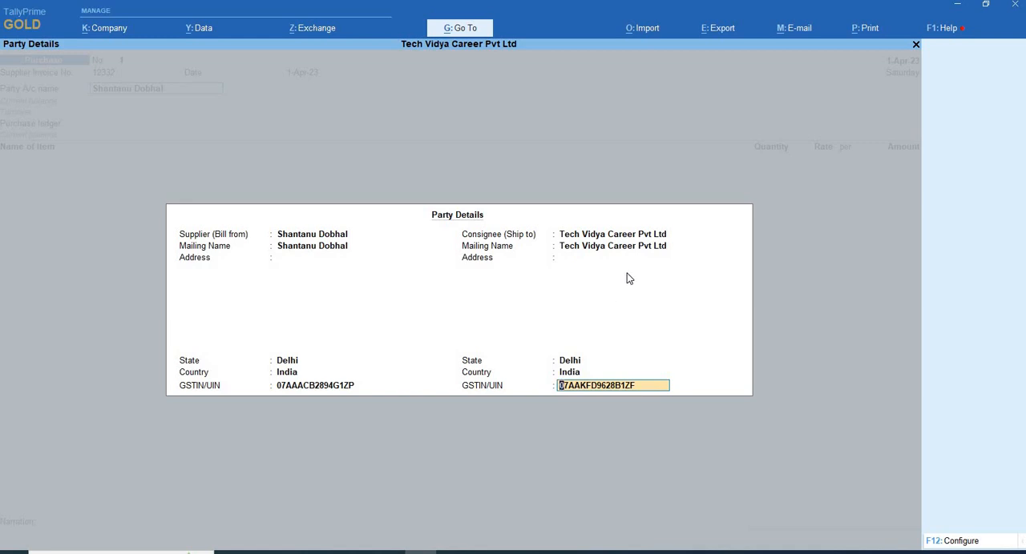
- Go back to the consignee's address and enter Tech Vidya as its first line
key(shift+Tab)
key(shift+Tab)
key(shift+Tab)
text(De)
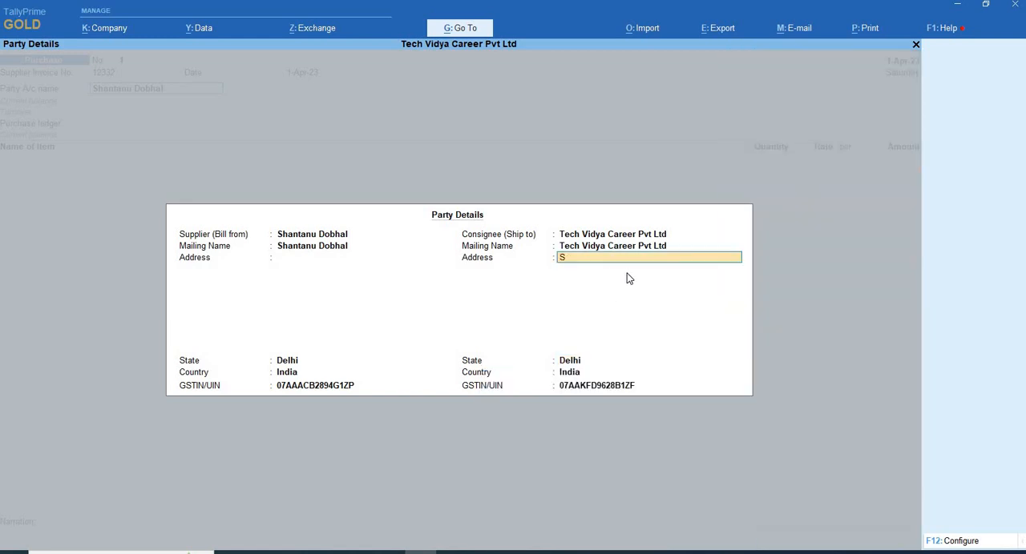
key(BackSpace)
key(BackSpace)
text(A7)
key(BackSpace)
text(78)
key(BackSpace)
key(BackSpace)
key(BackSpace)
text(Tech Vidya)
key(Return)
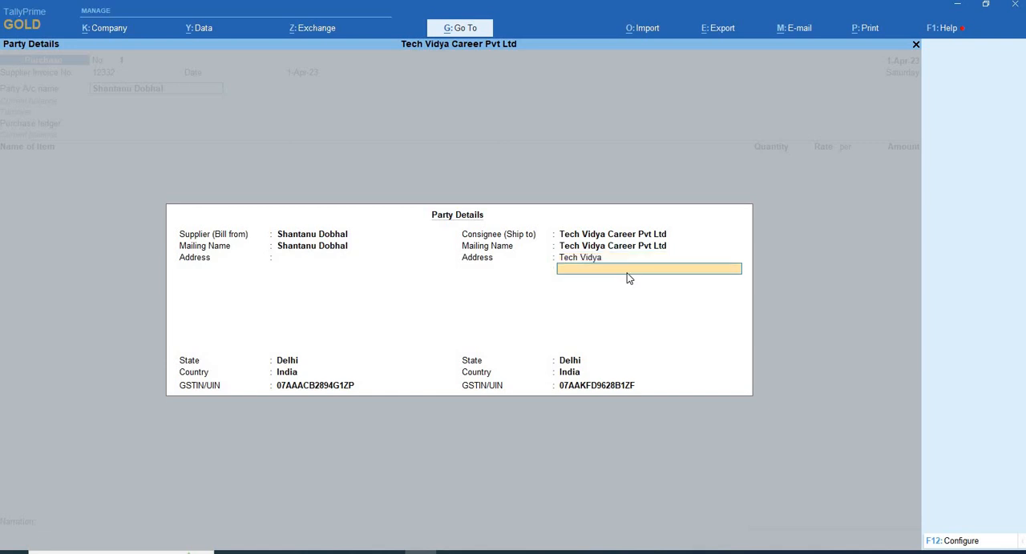
- Enter the unit number and the sector as the second and third lines of the consignee's address
key(Return)
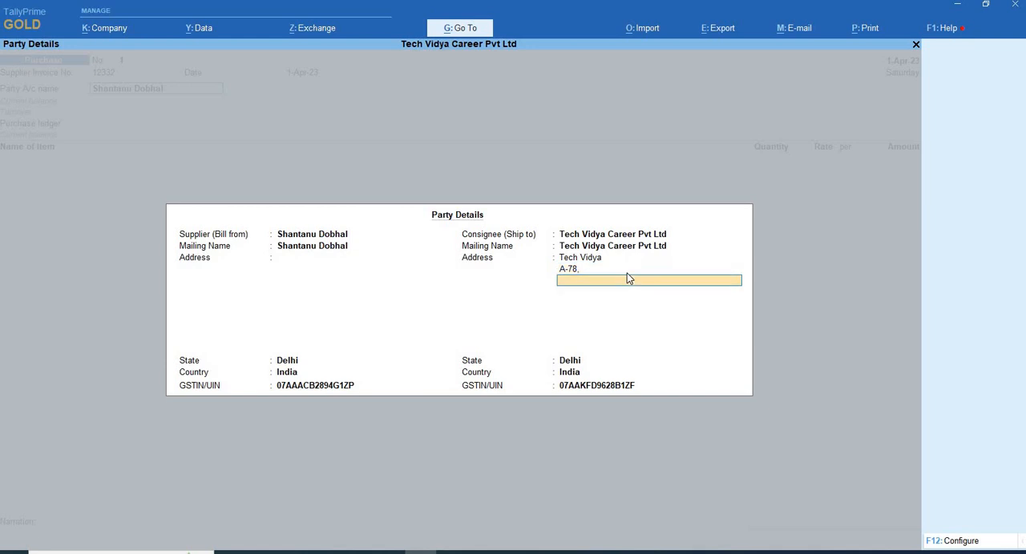
key(Return)
- Add the nearby metro station landmark as the fourth line of the consignee's address
text(Near)
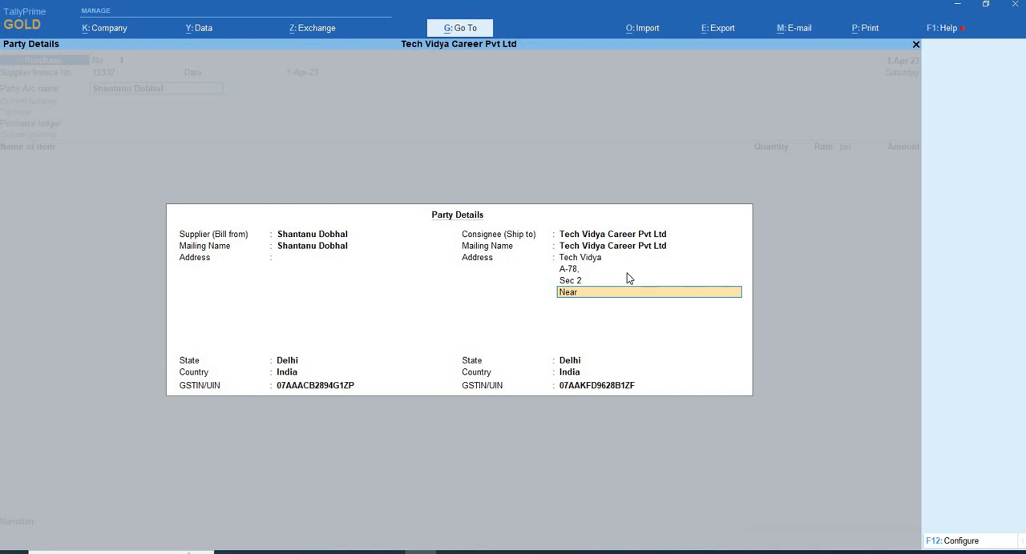
text(e Noi)
text(a Ma)
key(BackSpace)
key(BackSpace)
key(BackSpace)
text(da)
key(BackSpace)
key(BackSpace)
text(da Matro Station Sec 15)
key(Return)
- Add the gate number as the last address line and accept the consignee's state Delhi and existing GSTIN/UIN
text(Ga)
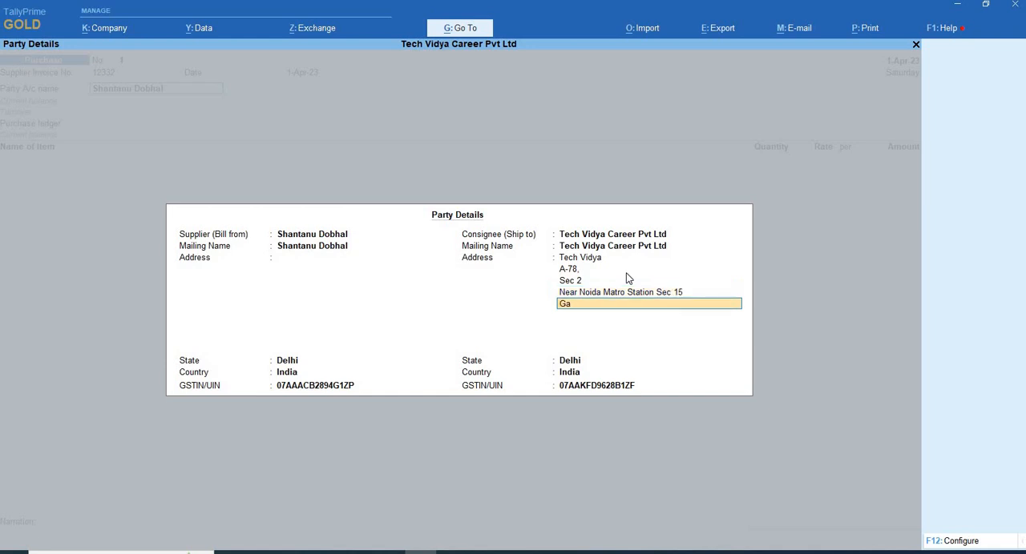
text(te No)
key(BackSpace)
text(No 3)
key(Return)
key(Return)
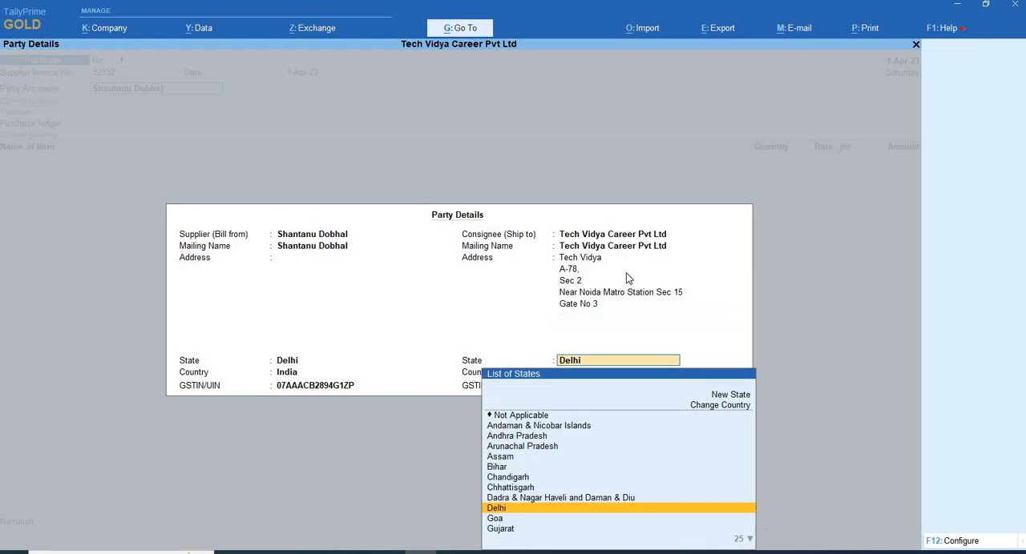
key(Return)
key(Return)
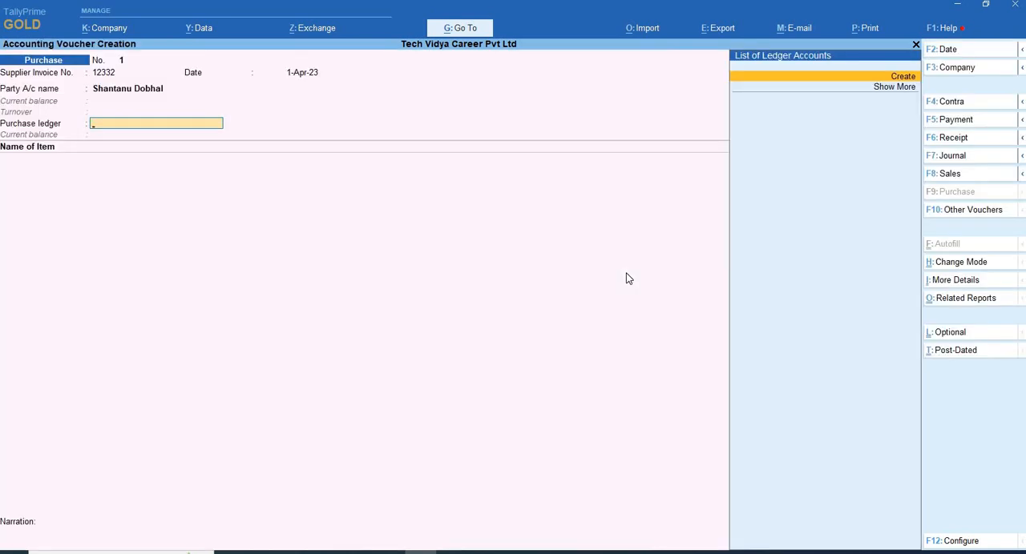
- Create a purchase ledger named Purchase A/c from the voucher and place it under Purchase Accounts
key(alt+c)
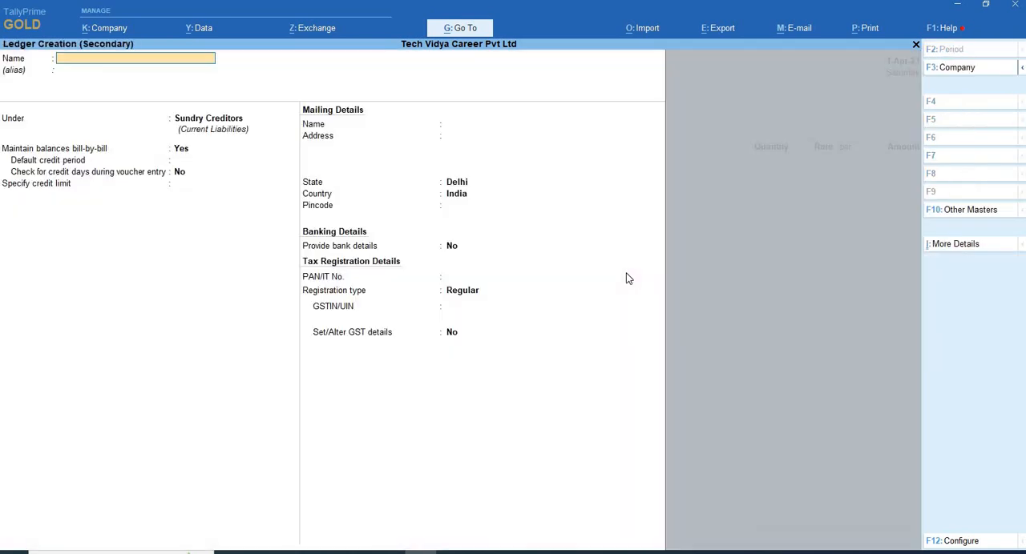
text(Purchase a/c)
key(Return)
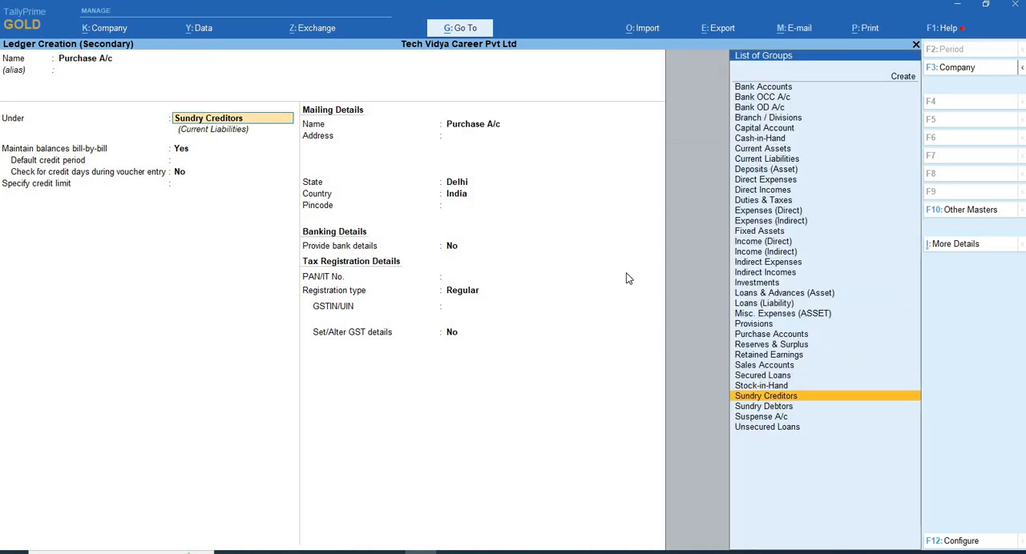
text(Pu)
key(Return)
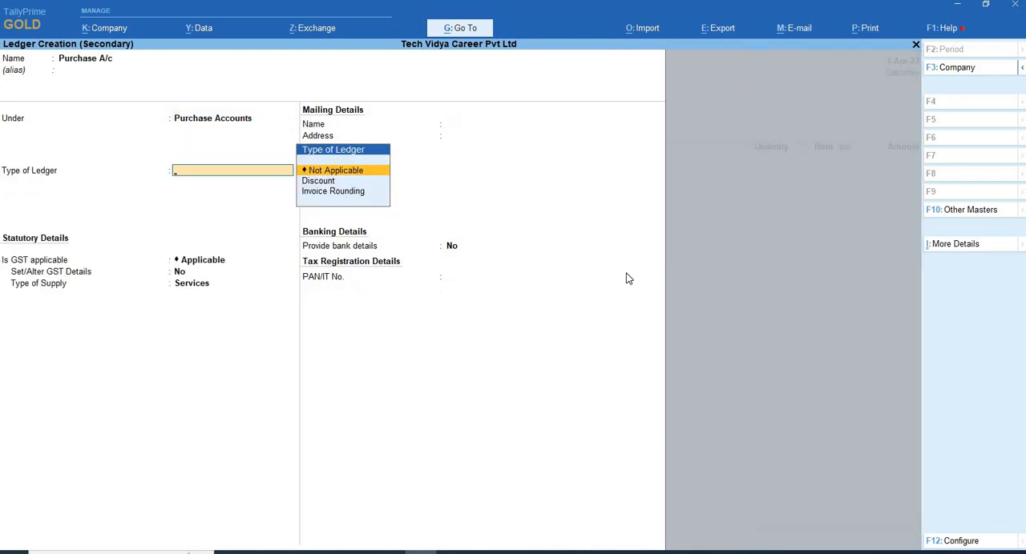
- Keep the purchase ledger's type as Not Applicable, GST as Applicable and Set/Alter GST Details at No
key(Return)
key(Return)
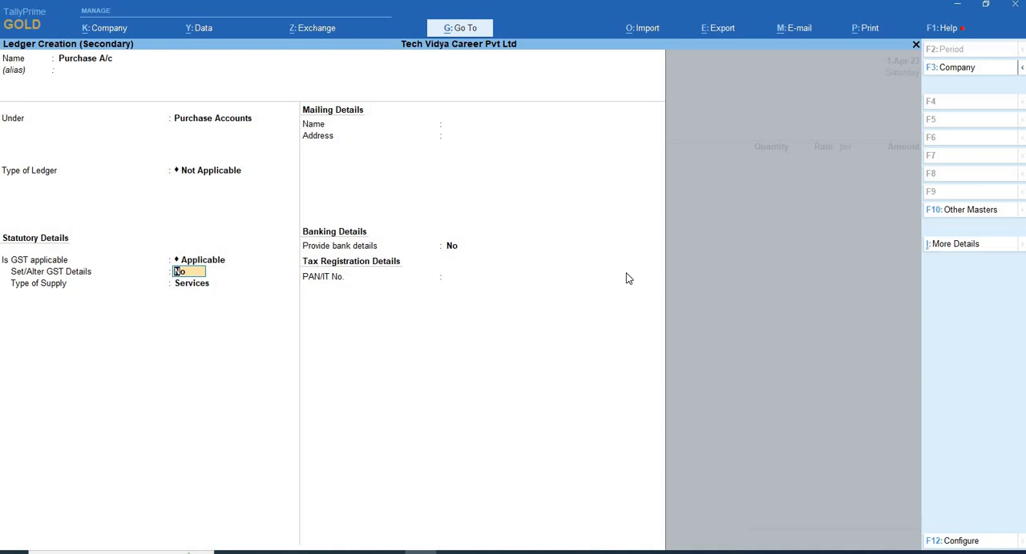
key(Return)
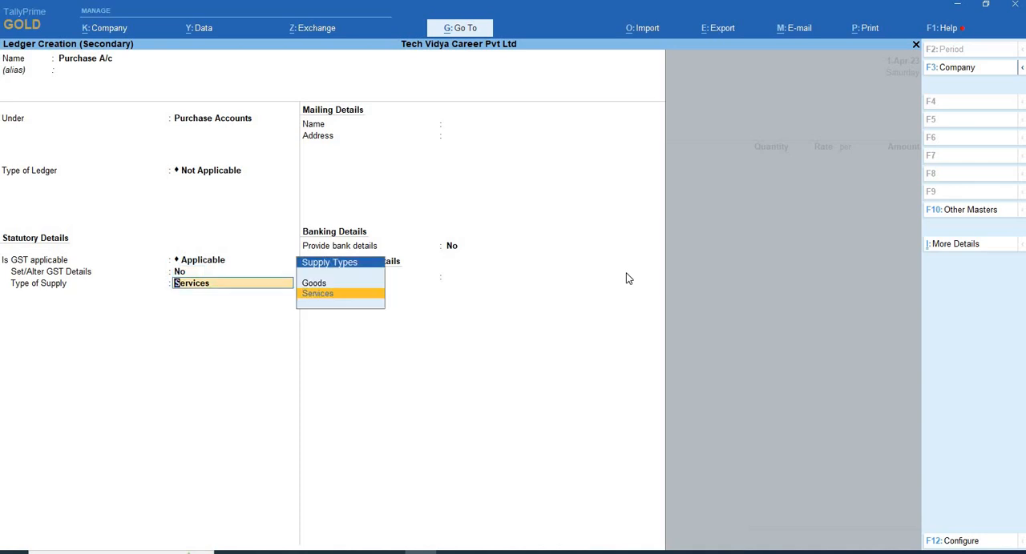
key(BackSpace)
text(y)
key(Return)
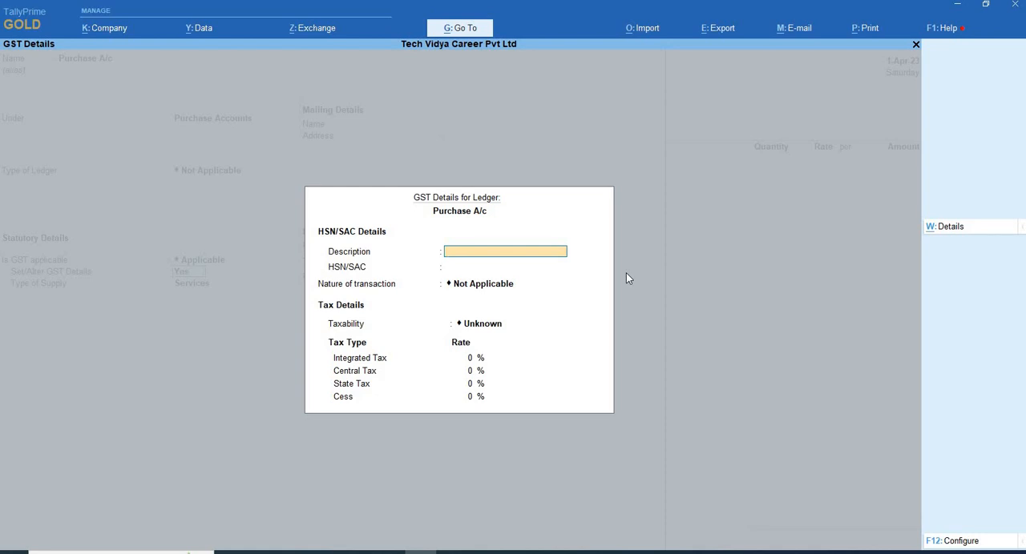
key(Escape)
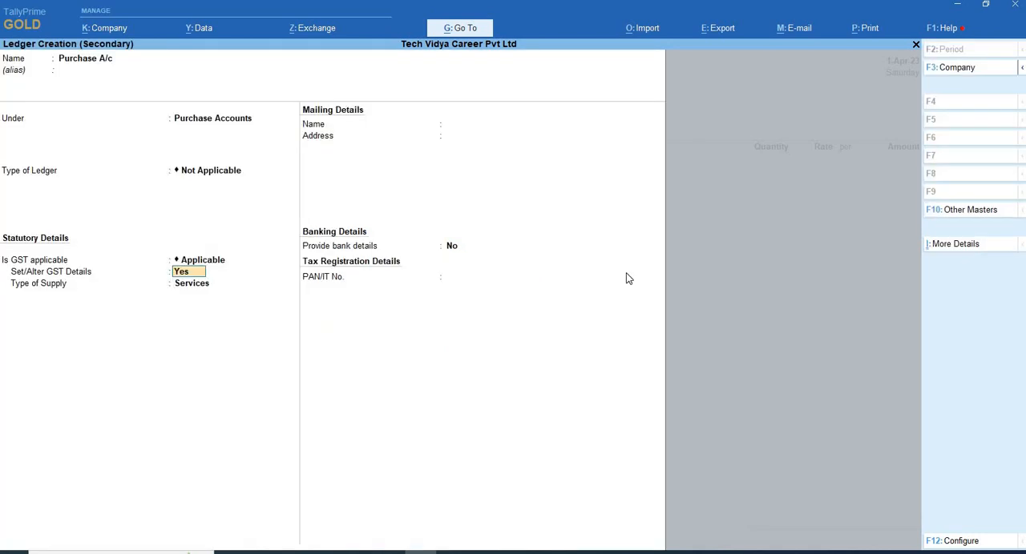
text(n)
key(Return)
- Keep Services as the type of supply, save the Purchase A/c ledger and use it in the purchase voucher
key(Return)
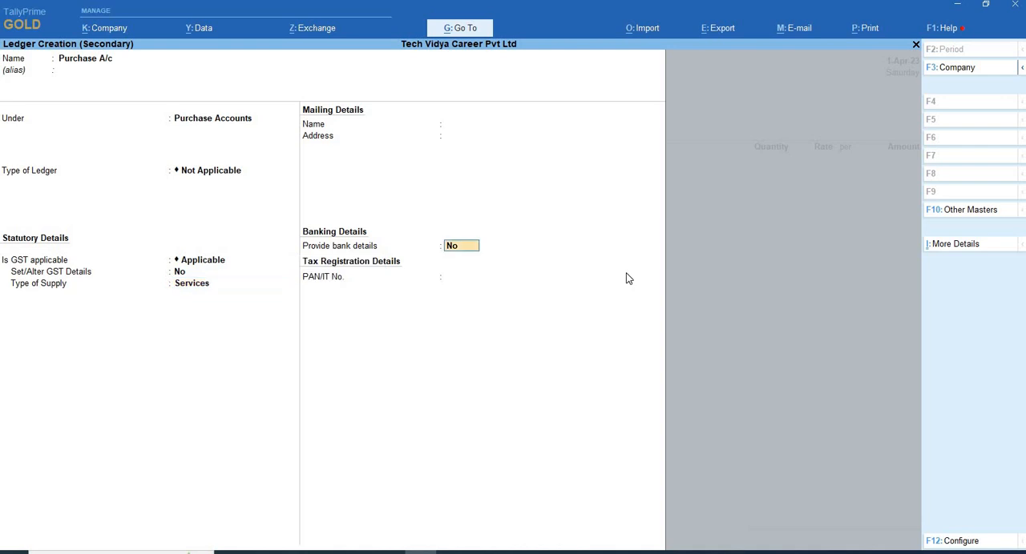
key(ctrl+a)
key(Return)
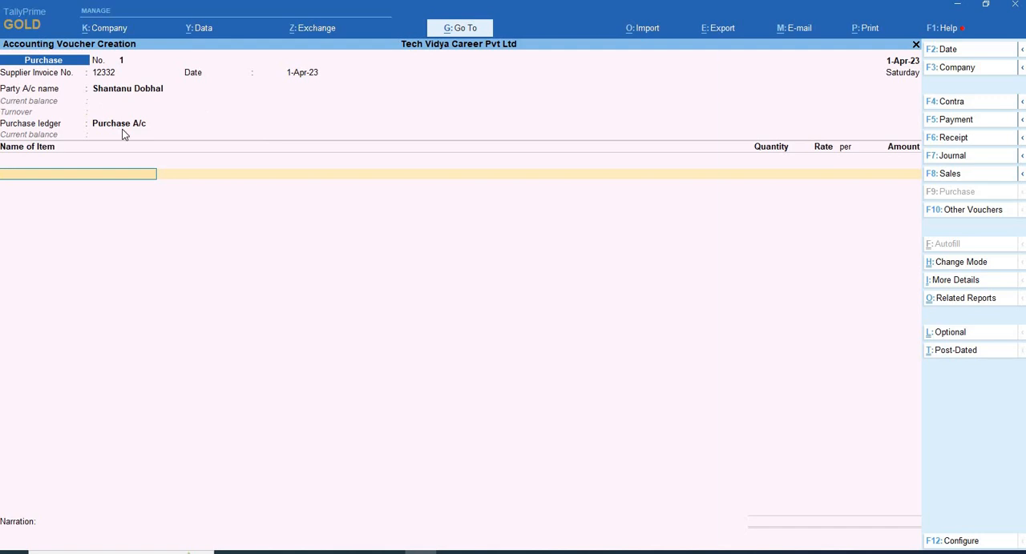
- Add the existing MOUSE stock item to the purchase voucher and leave its description blank
key(Down)
key(Return)
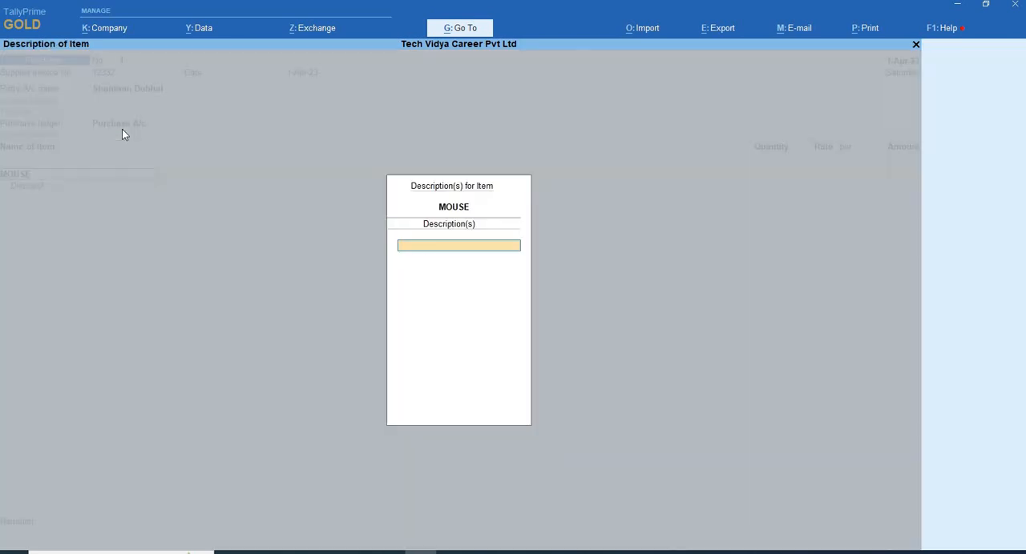
key(Return)
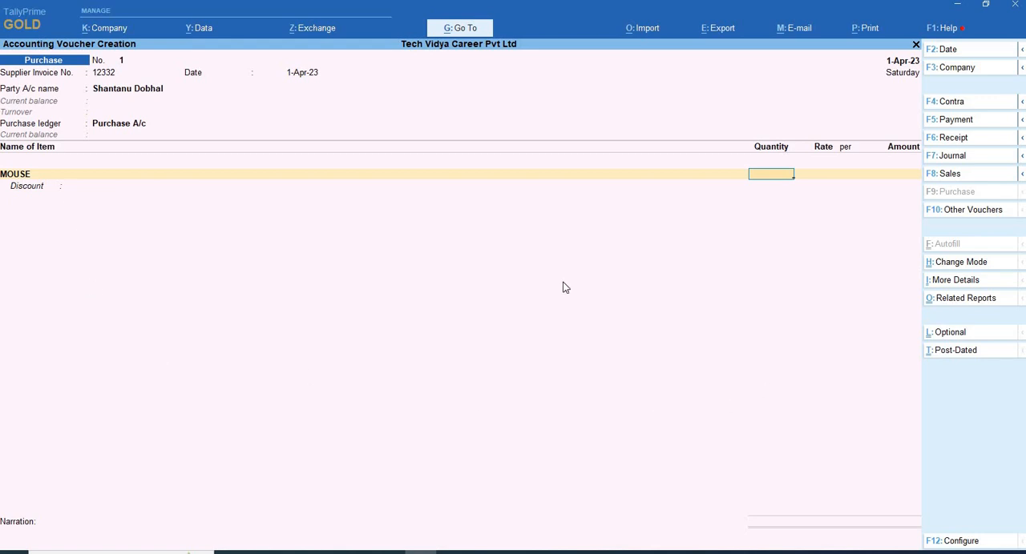
- Alter the Purchase A/c ledger from the voucher, setting its type of supply to Goods, and save it
click(131, 126)
key(ctrl+Return)
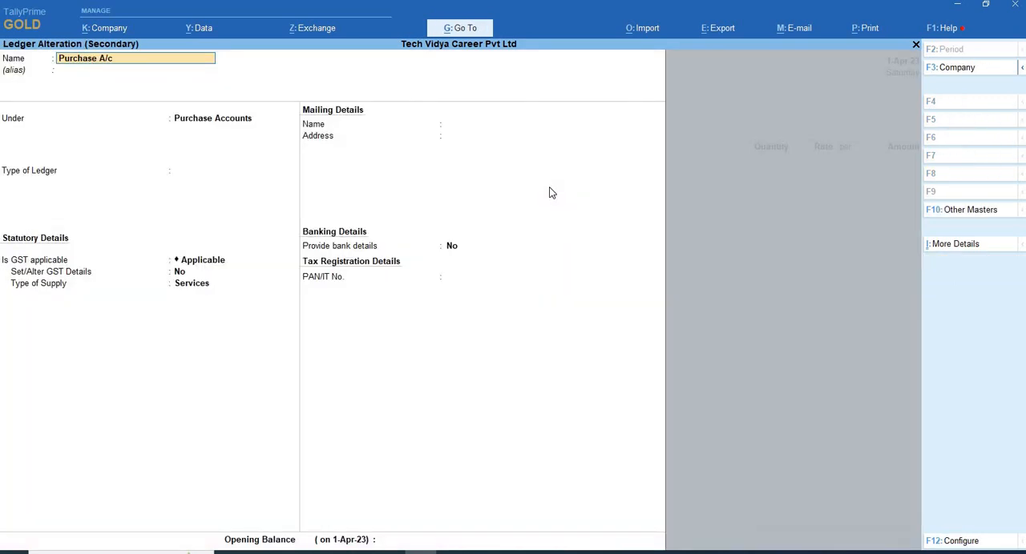
key(Return)
key(Return)
key(Return)
key(Return)
key(Return)
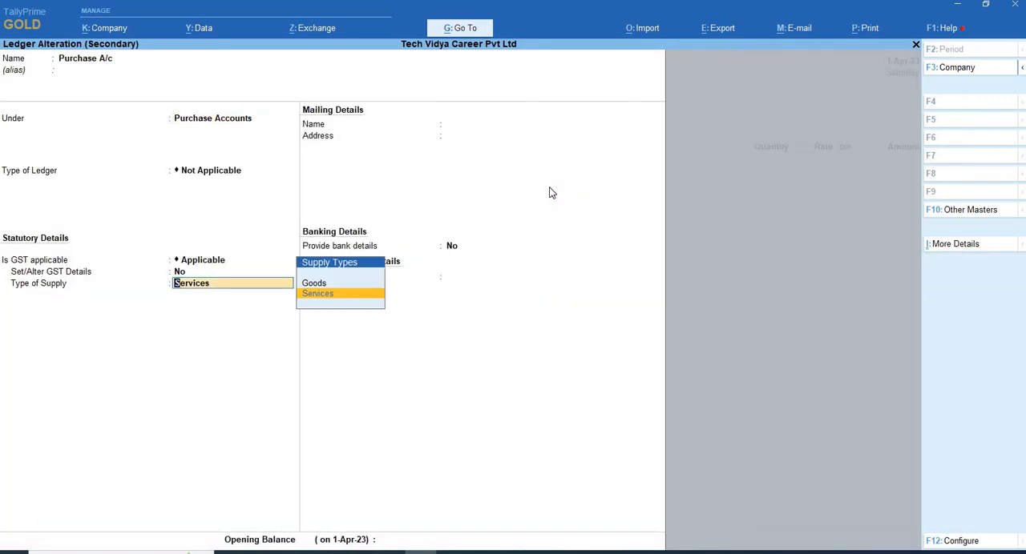
key(Up)
key(Return)
key(Return)
key(Return)
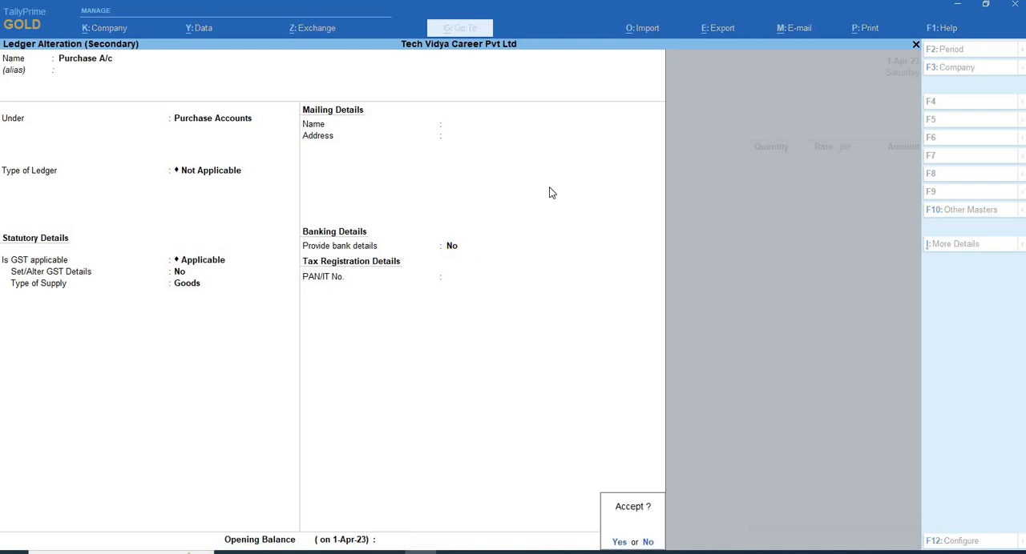
key(Return)
key(Return)
- Complete the MOUSE line without a description or discount, with a quantity of 10 PCS at a rate of 500 per PCS
key(Return)
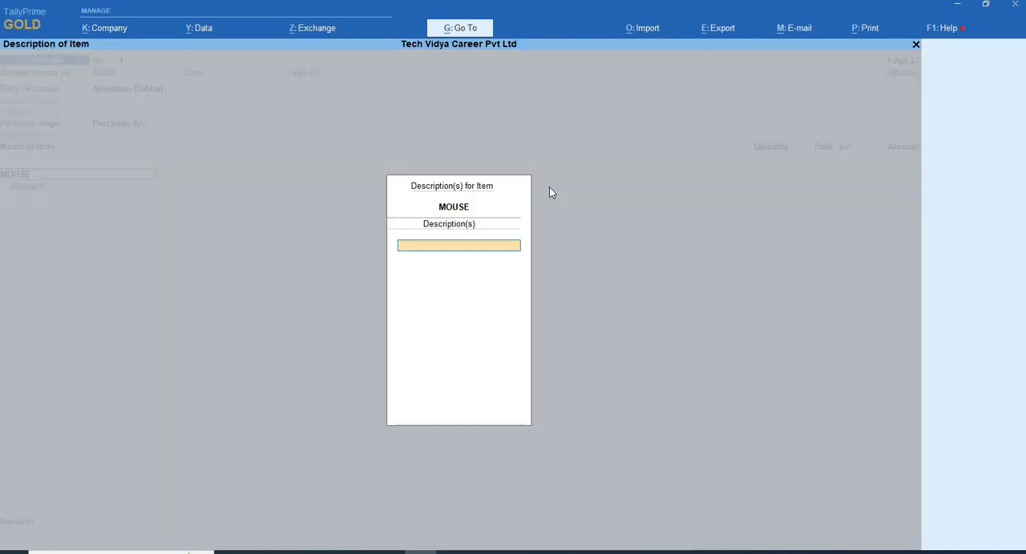
key(Return)
text(10)
key(Return)
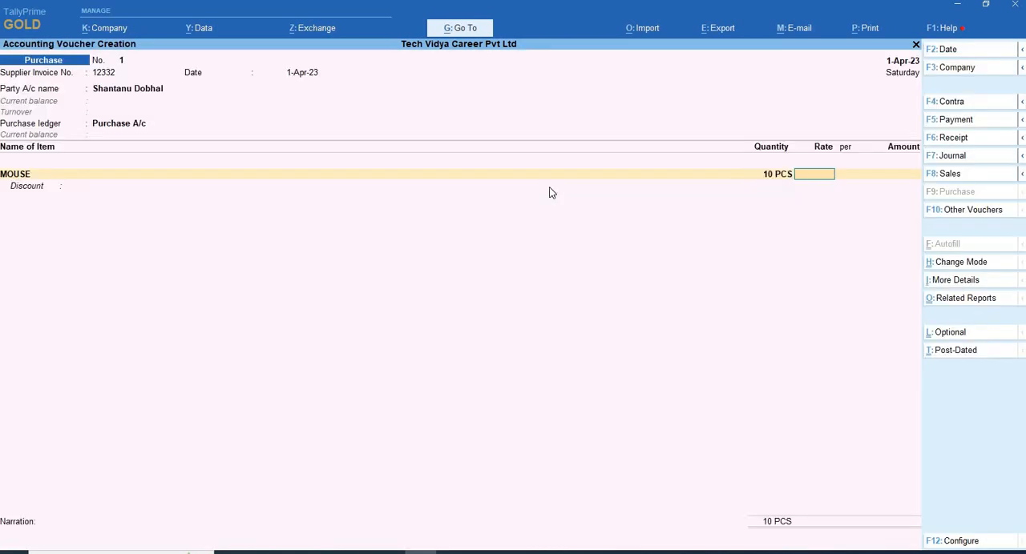
text(500)
key(Return)
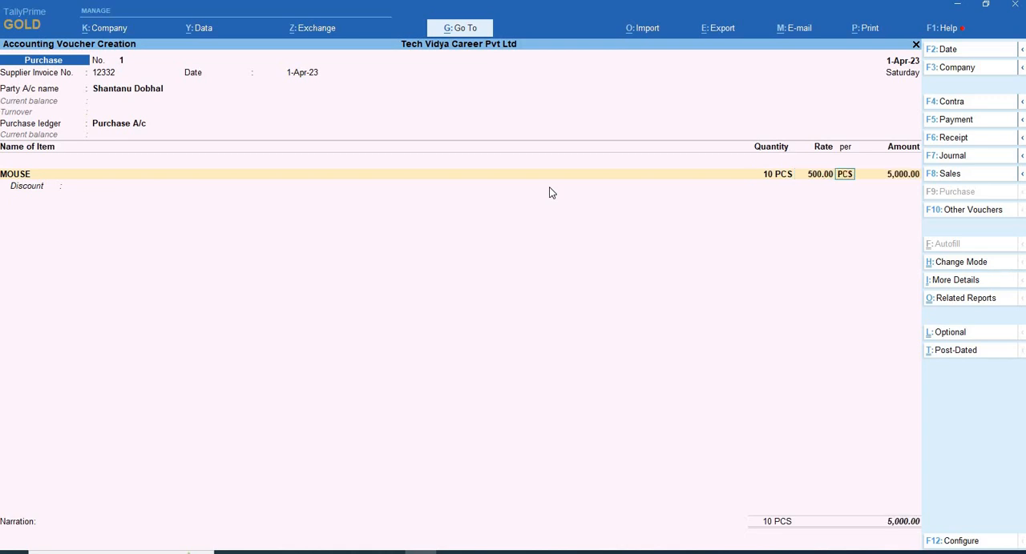
key(Return)
key(Return)
key(Return)
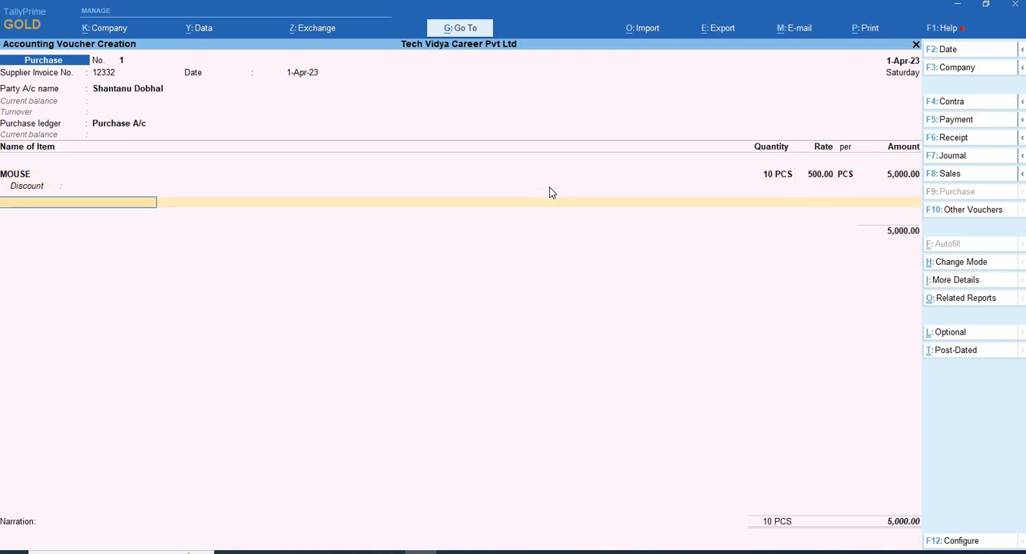
- Start a new stock item named Keyboard from the voucher, under Primary with category Not Applicable and units PCS
key(alt+c)
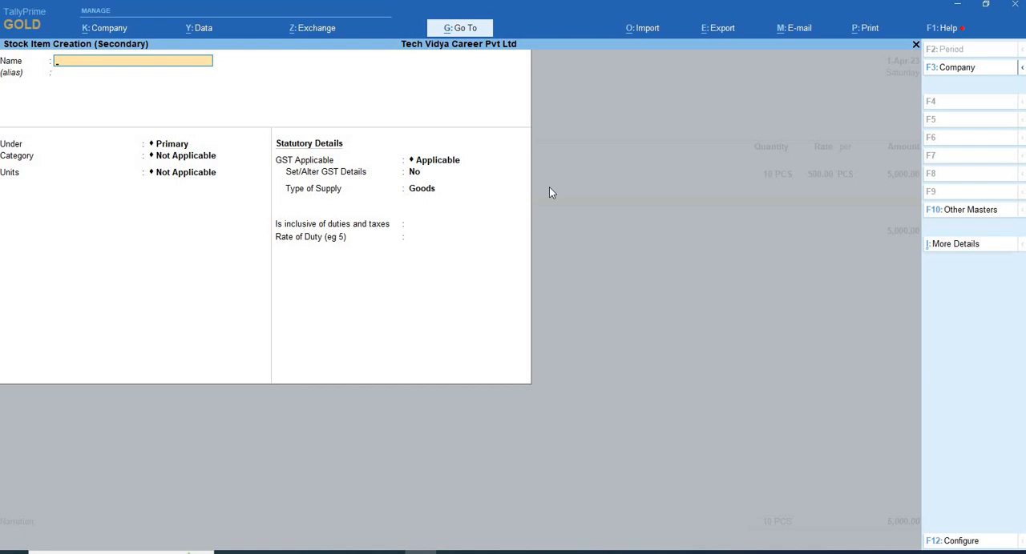
text(Keyboard)
key(Return)
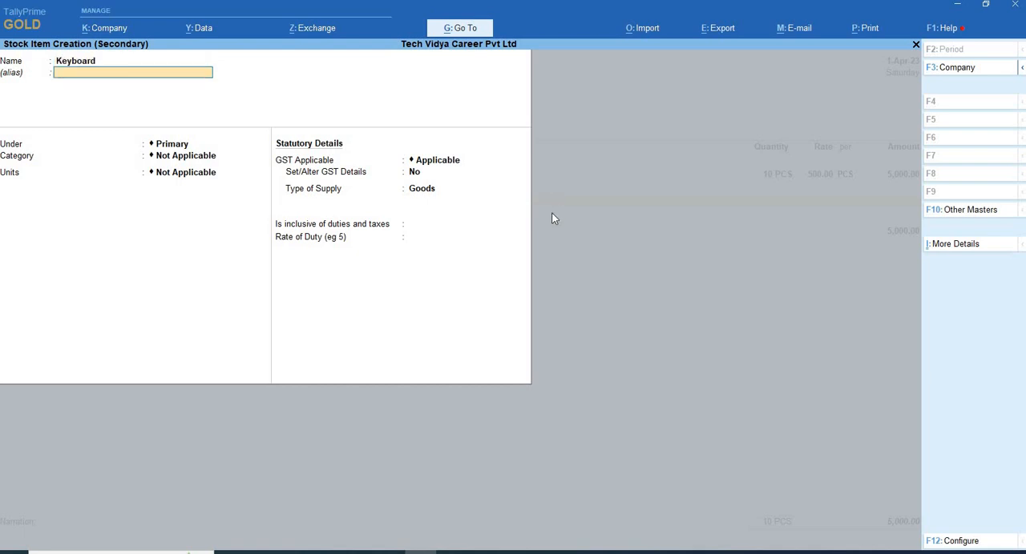
key(Return)
key(Return)
key(Return)
key(Down)
- Turn on Set/Alter GST Details for Keyboard and enter the description Keybaord and HSN/SAC 8833
key(Return)
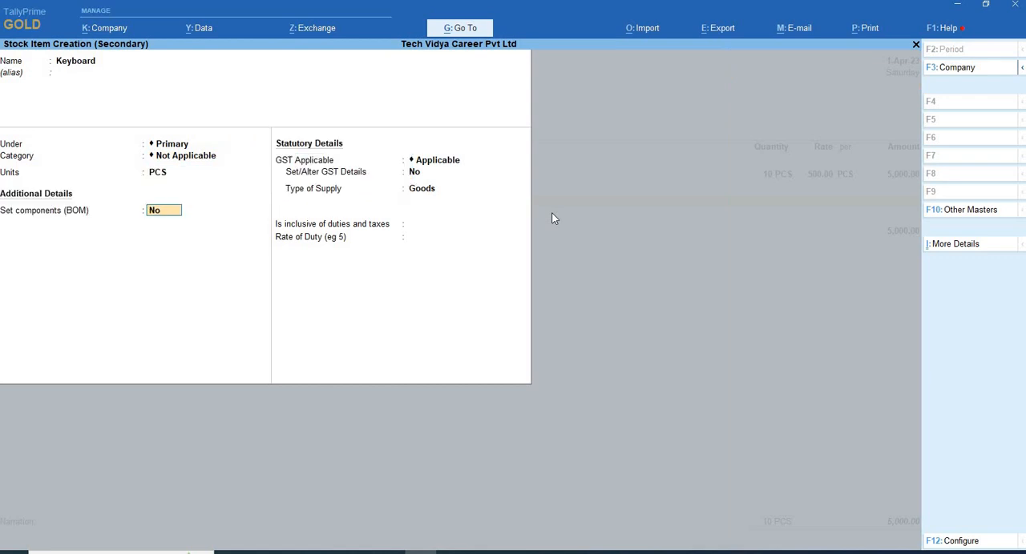
key(Return)
key(Return)
key(y)
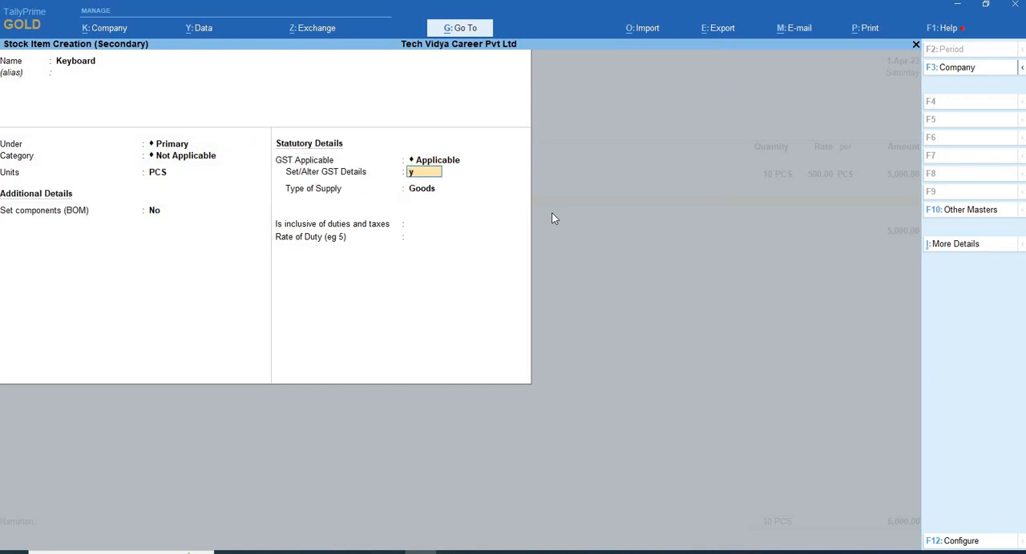
key(Return)
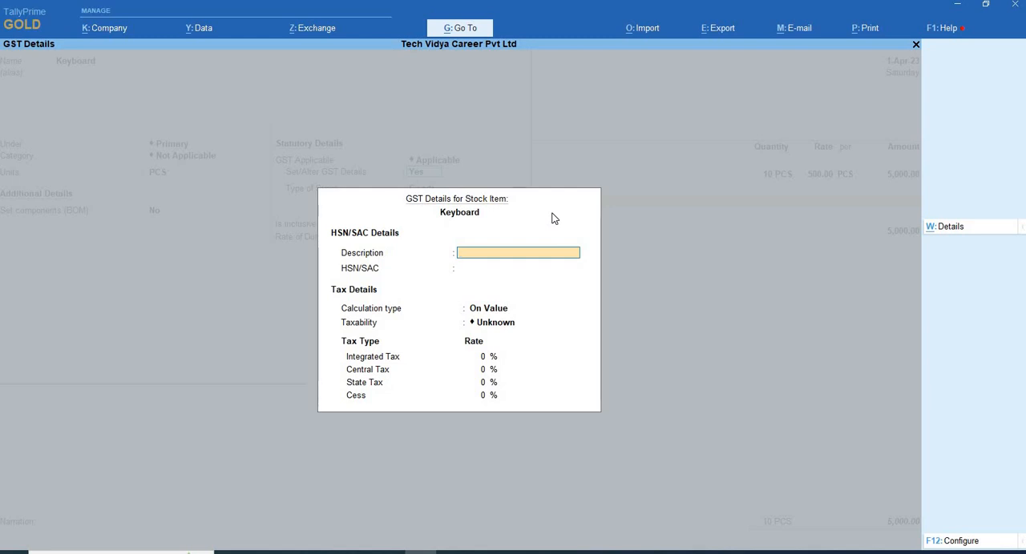
text(Keybaord)
key(Return)
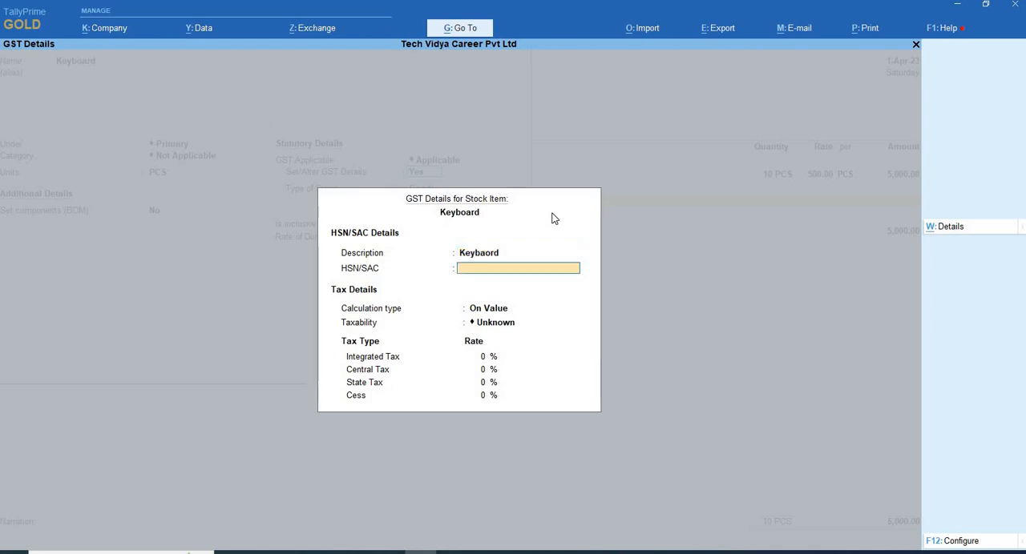
text(H)
key(BackSpace)
text(8833)
key(Return)
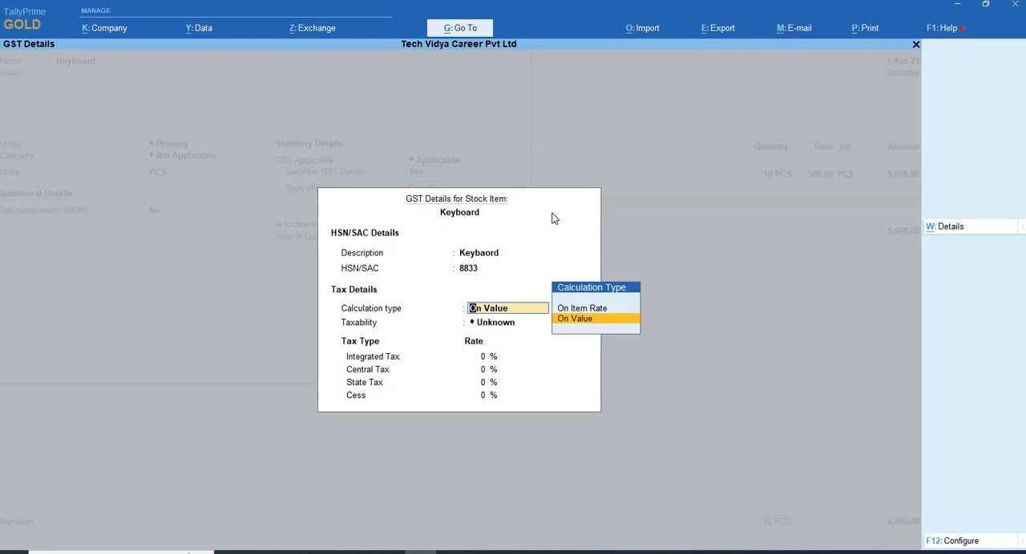
- Keep the calculation type On Value, make Keyboard Taxable and set its integrated tax rate to 12%
key(Return)
key(Down)
key(Down)
key(Down)
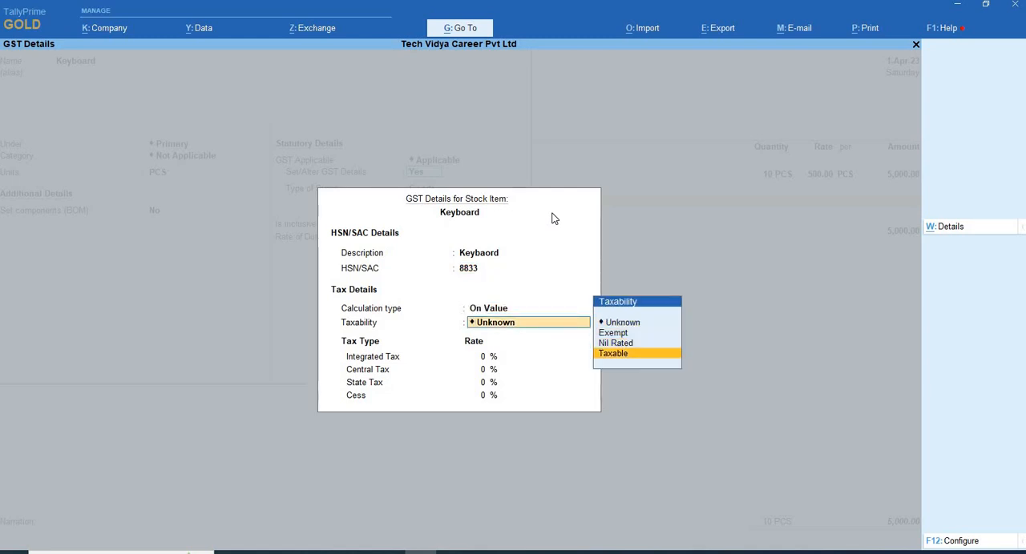
key(Return)
text(12)
key(Return)
key(Return)
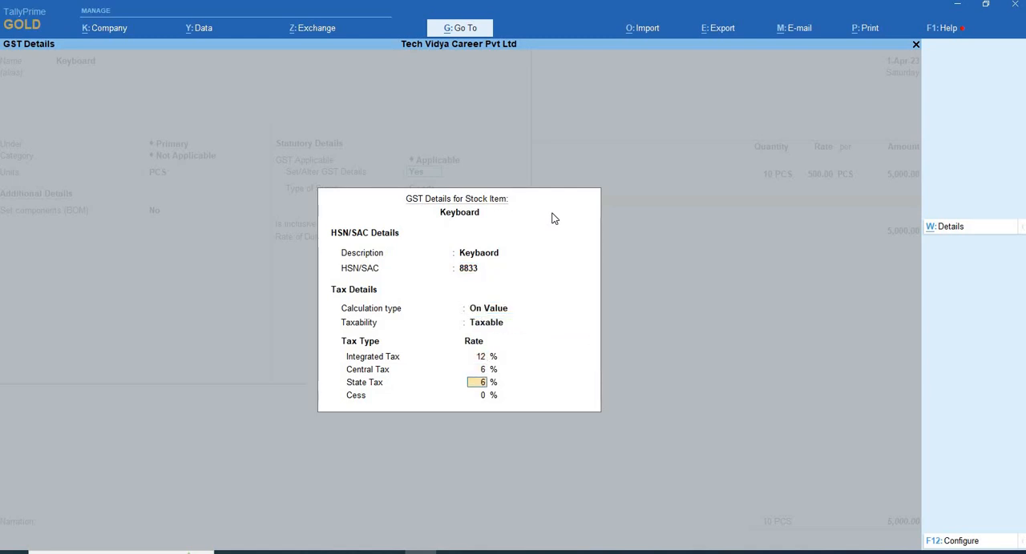
key(Return)
key(Return)
- Keep Goods as Keyboard's type of supply, save the stock item and use it in the voucher without a description
key(Return)
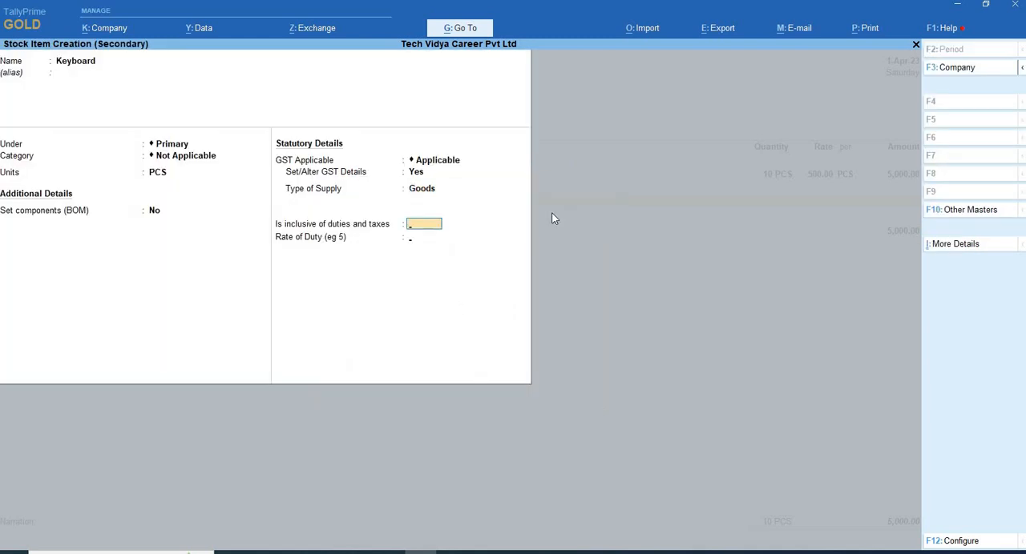
key(Return)
key(Return)
- Enter 10 PCS of Keyboard at a rate of 500 per PCS and leave the discount blank
key(Return)
key(Return)
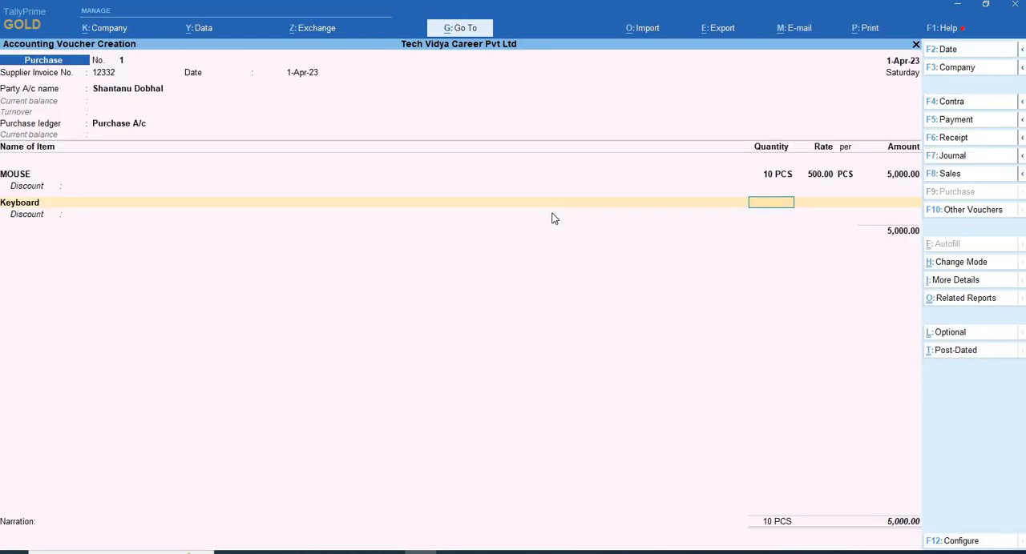
text(10)
key(Return)
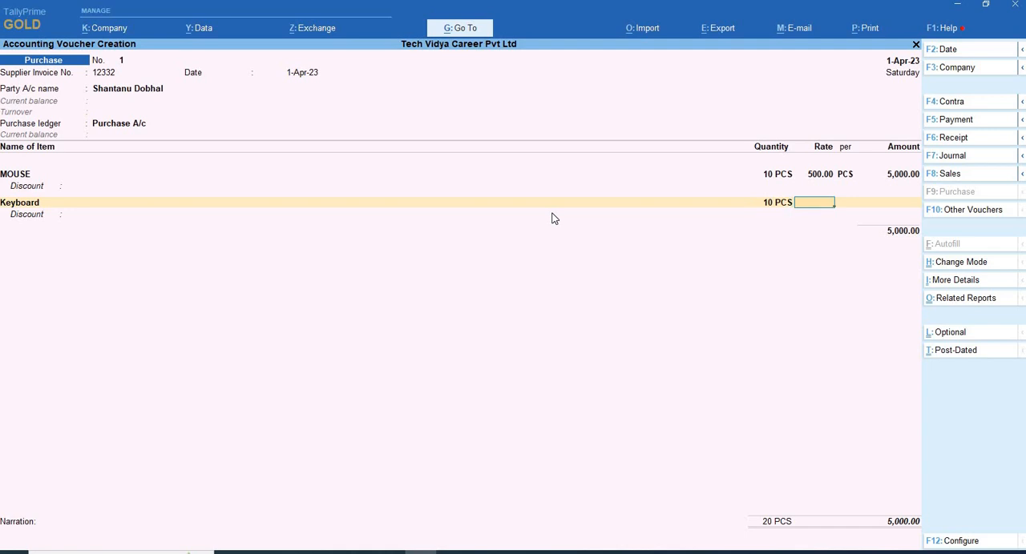
text(500)
key(Return)
key(Return)
key(Return)
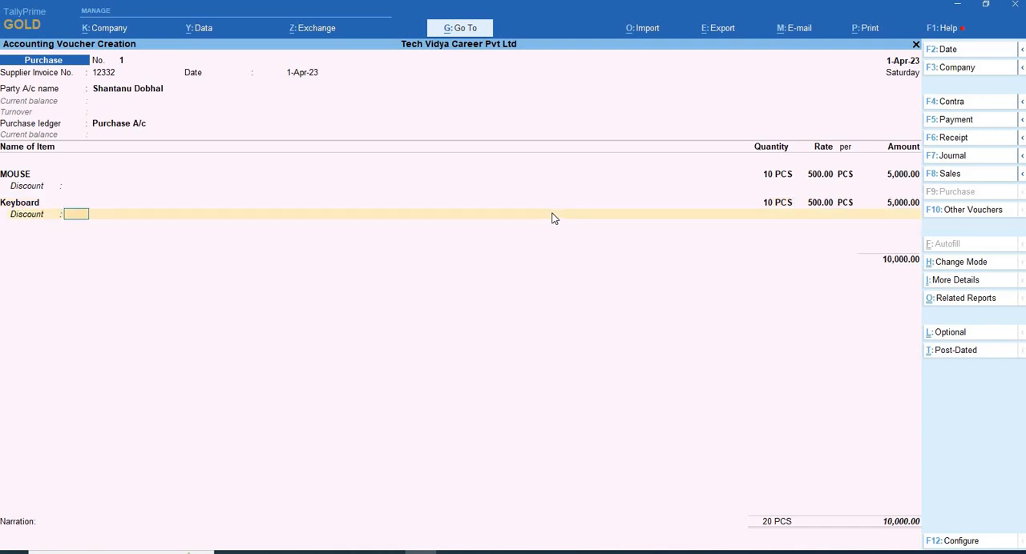
key(Return)
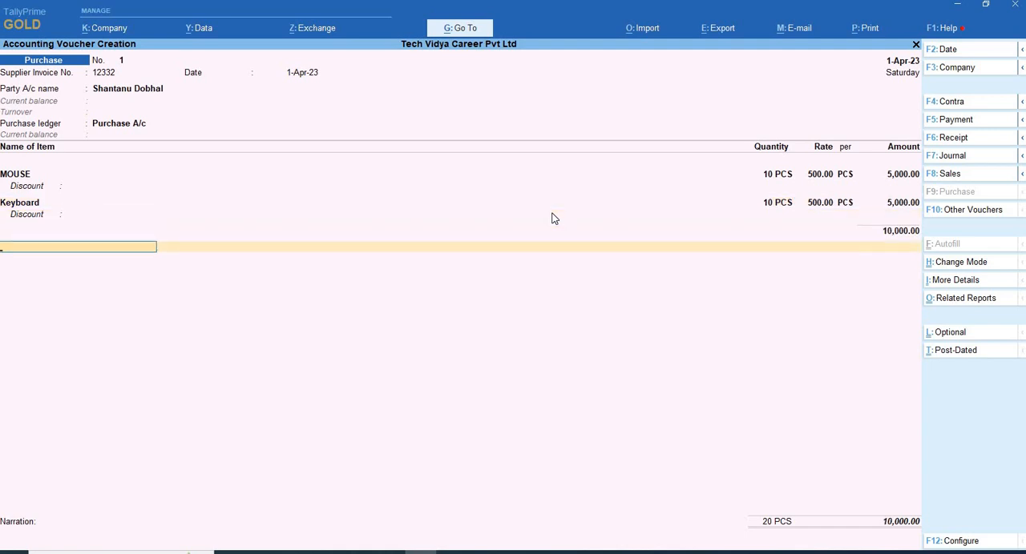
- Go back to the MOUSE line and open its stock item for alteration with Set/Alter GST Details at Yes
key(BackSpace)
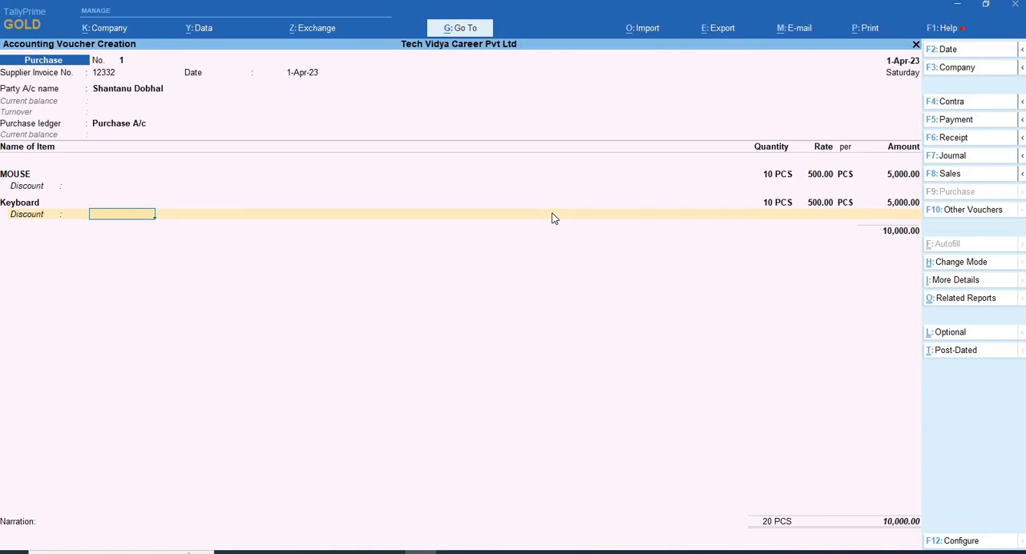
key(BackSpace)
key(BackSpace)
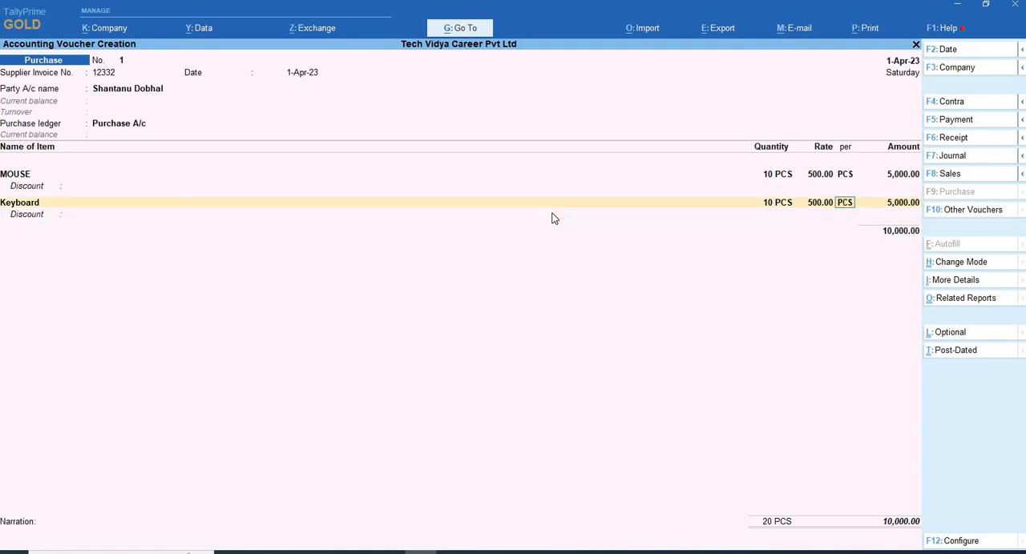
key(BackSpace)
key(BackSpace)
key(BackSpace)
key(BackSpace)
key(BackSpace)
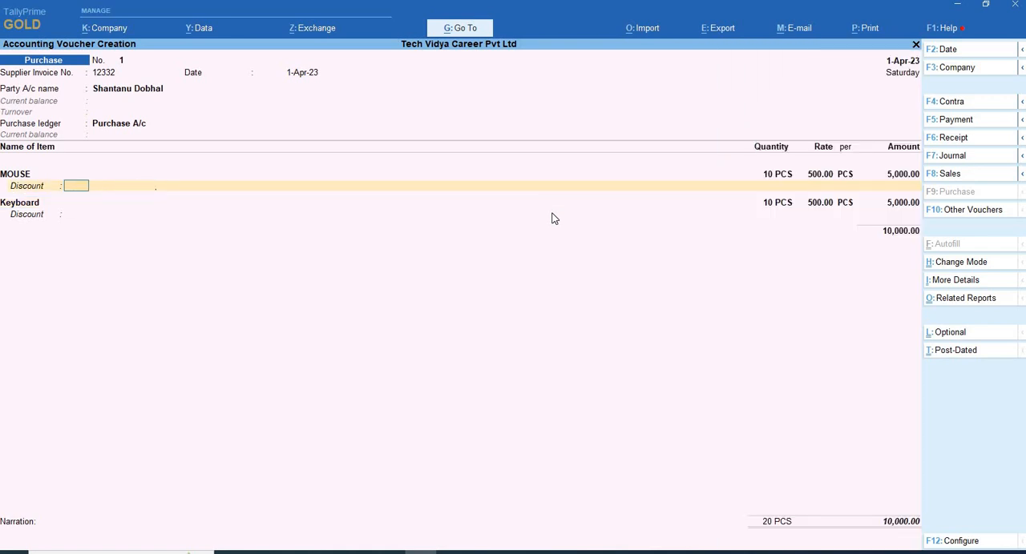
key(BackSpace)
key(BackSpace)
key(BackSpace)
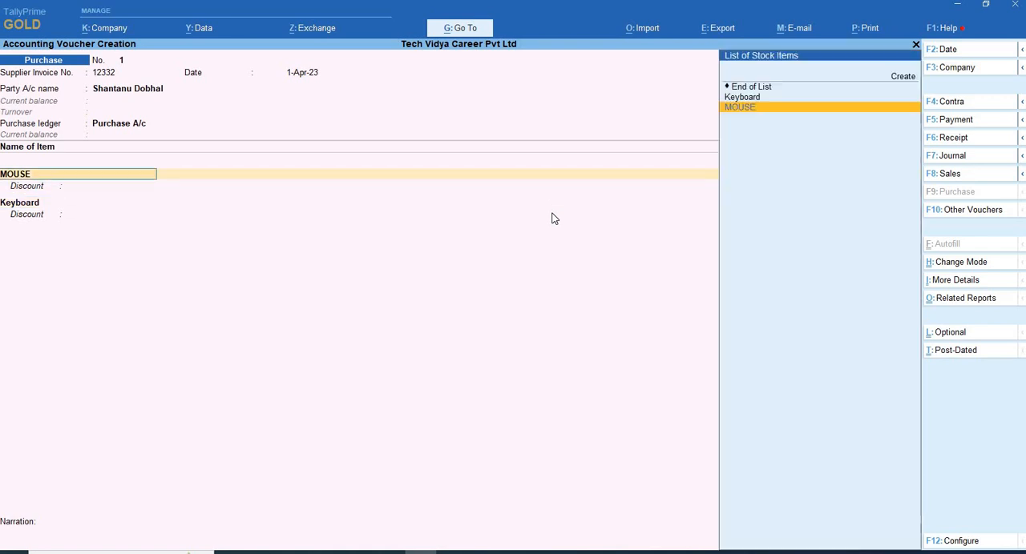
key(ctrl+Return)
key(Return)
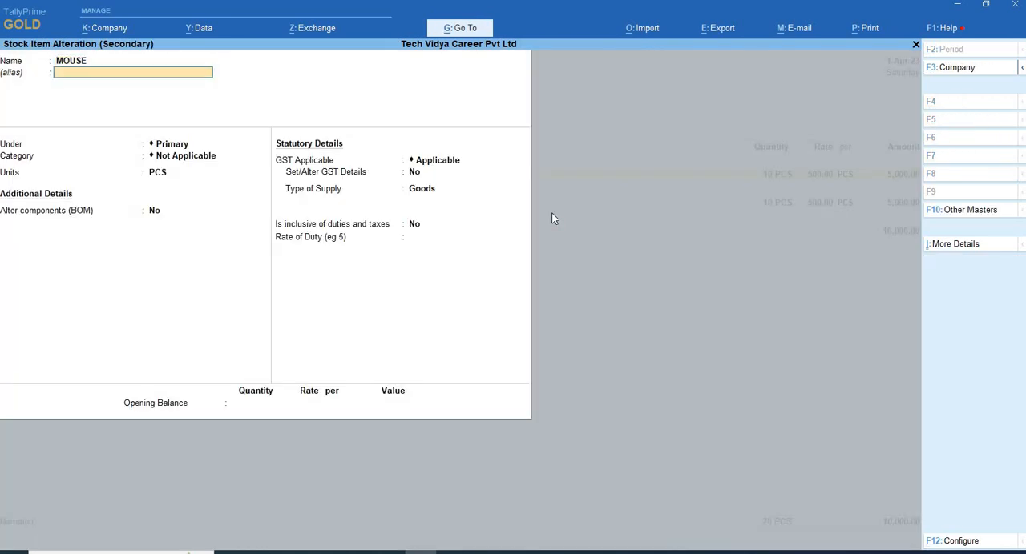
key(Return)
key(Return)
text(y)
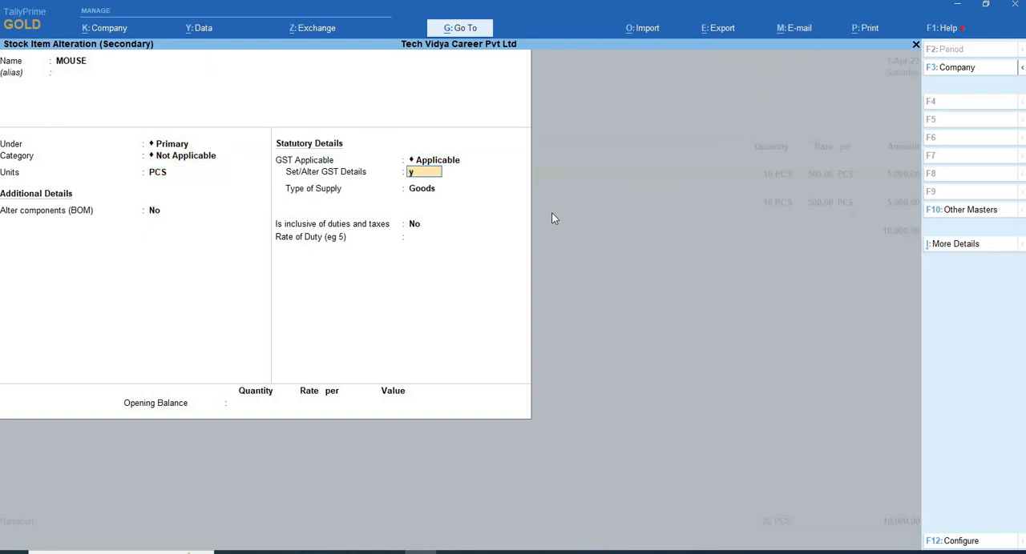
- Check the MOUSE item's HSN/SAC, calculation type, taxability and tax rates, and accept the stock item
key(Return)
key(Return)
key(Return)
key(Return)
key(Return)
key(BackSpace)
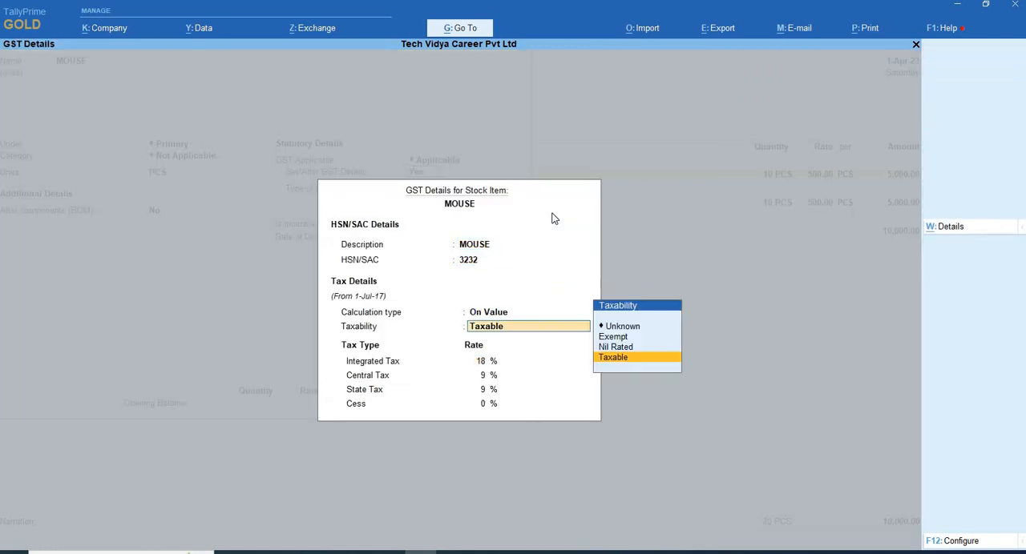
key(BackSpace)
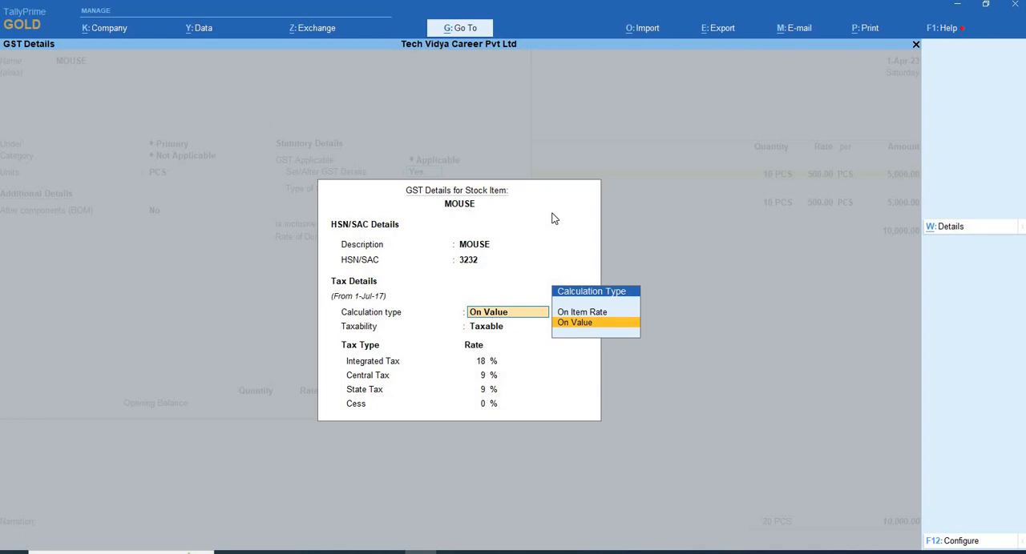
key(Return)
key(Return)
key(Return)
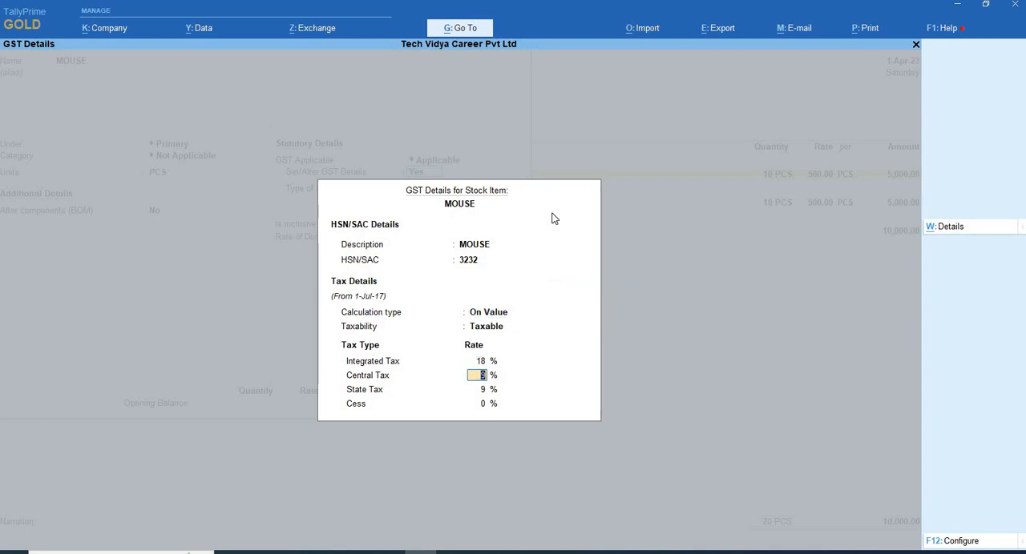
key(ctrl+a)
key(ctrl+a)
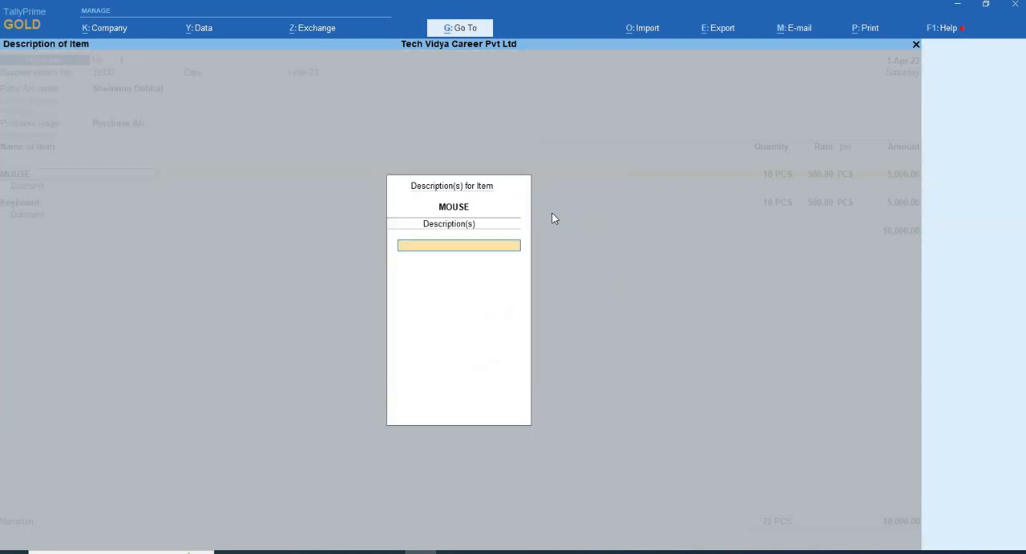
- Leave the MOUSE description blank and keep the line's quantity, rate, amount and empty discount
key(Return)
key(Return)
key(Return)
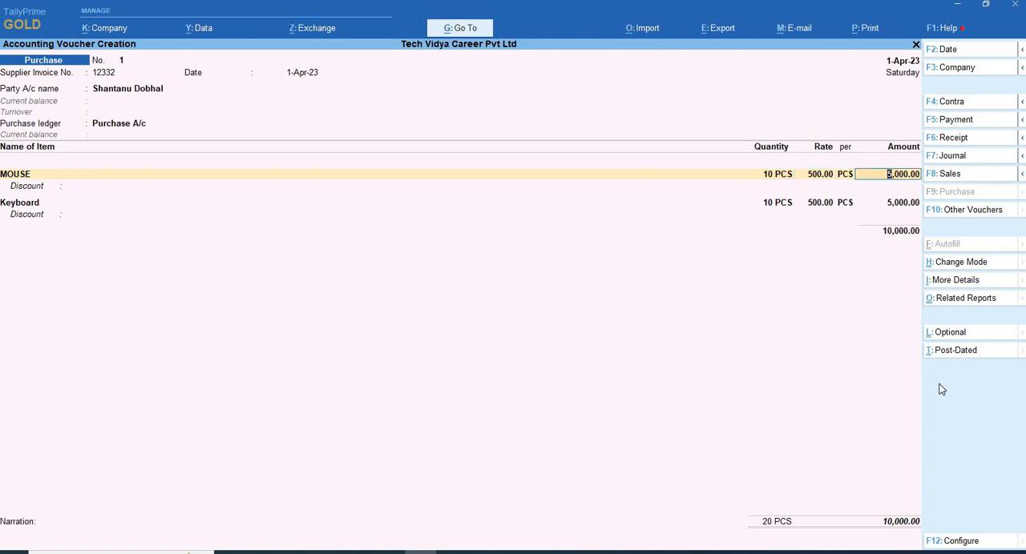
key(Return)
key(Return)
- Keep the Keyboard line's existing entries with no description or discount, and end the voucher's stock item list
key(Return)
key(Return)
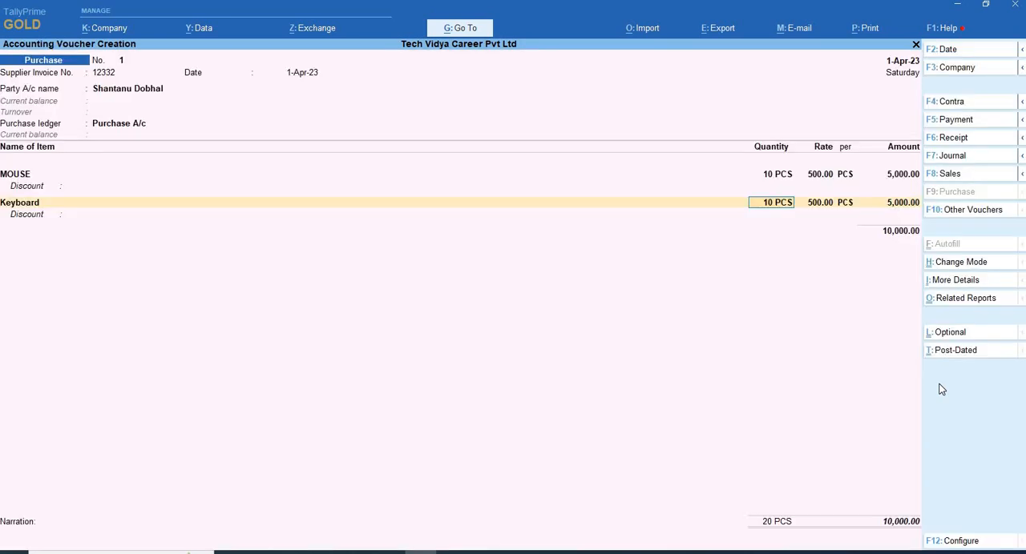
key(Return)
key(Return)
key(Return)
key(Return)
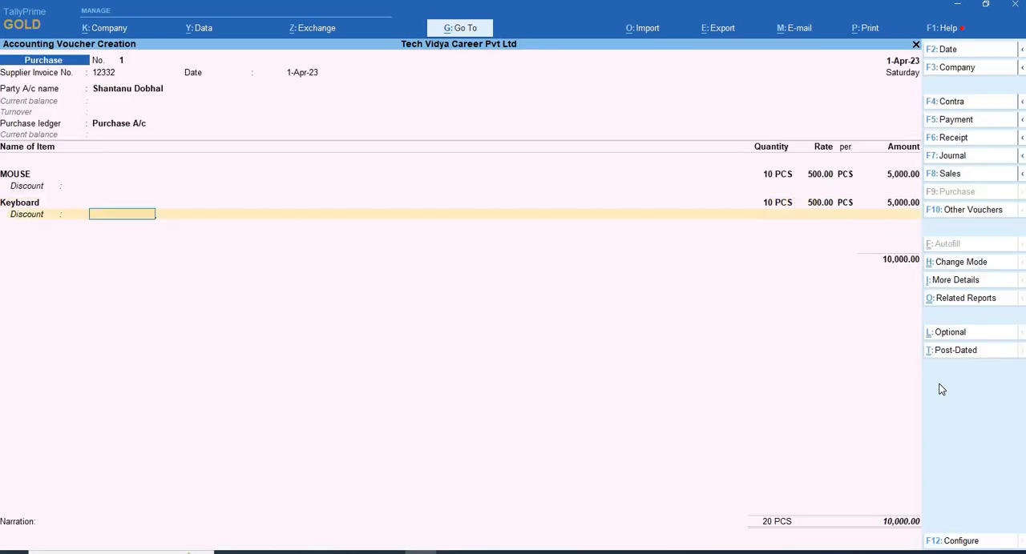
key(Return)
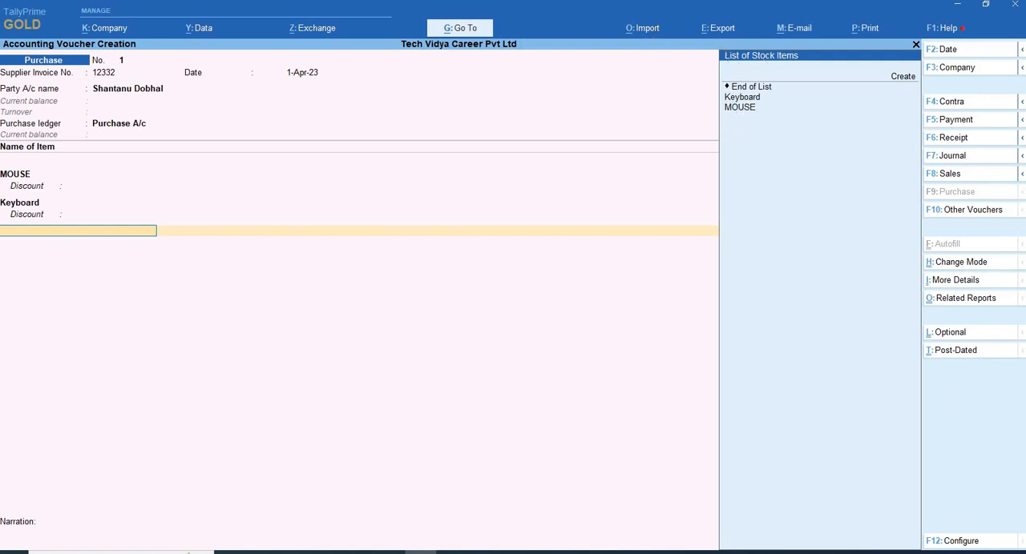
key(Down)
key(Down)
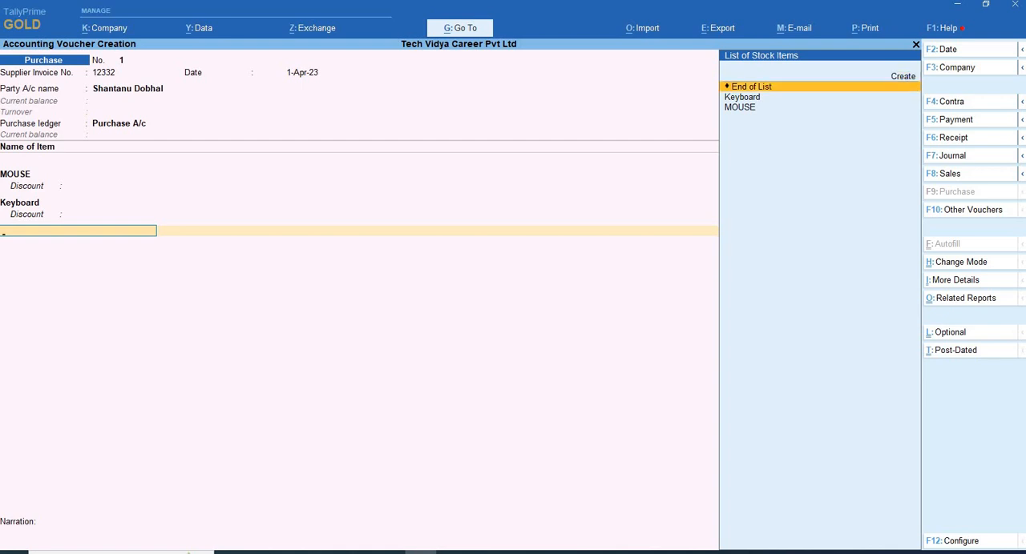
key(Return)
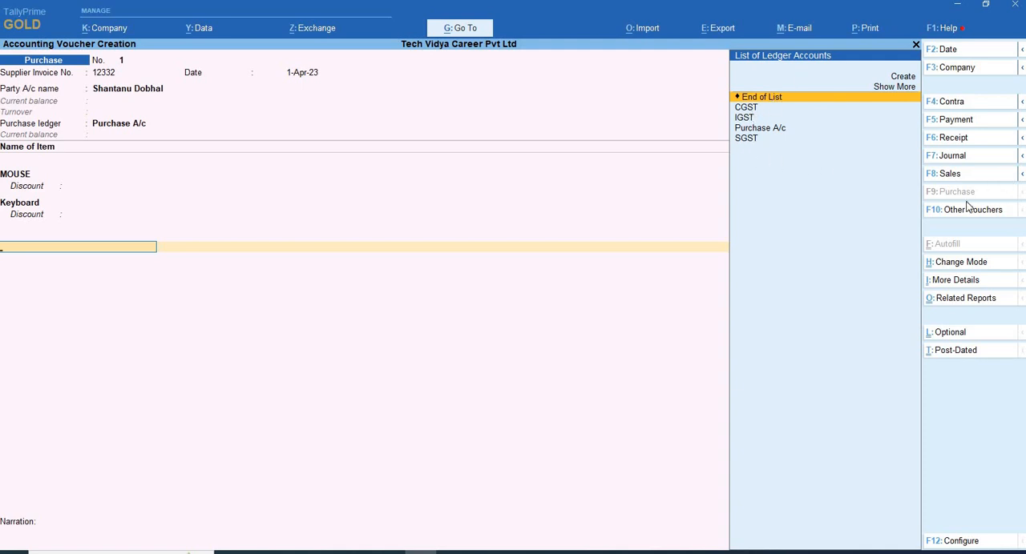
- Add the CGST ledger below the item subtotal and accept its automatically calculated amount
key(Down)
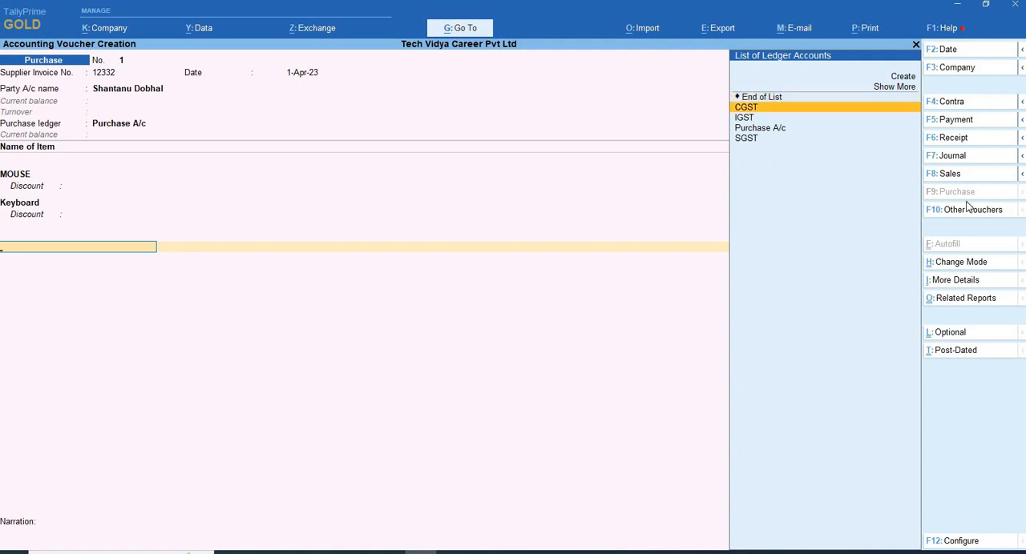
key(Return)
key(Return)
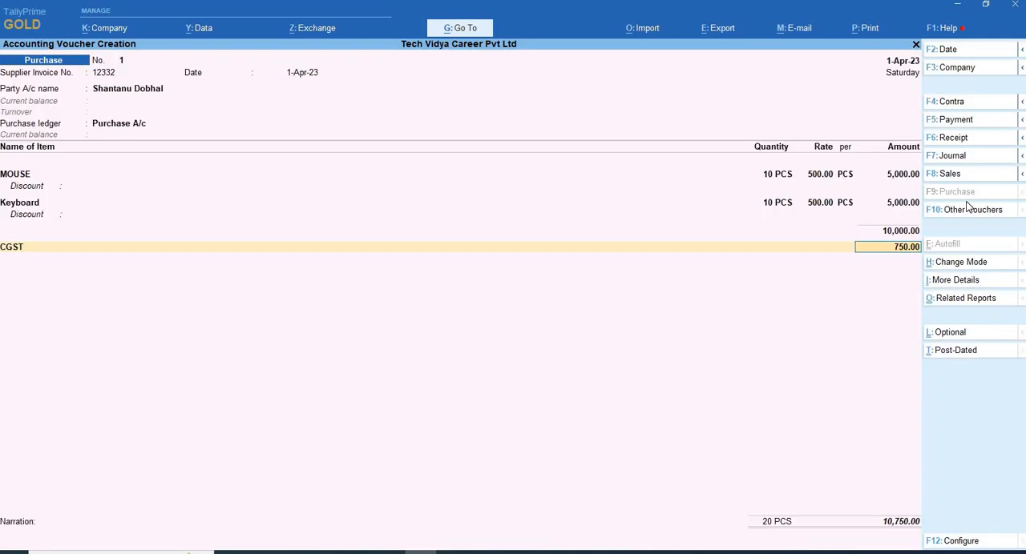
key(Return)
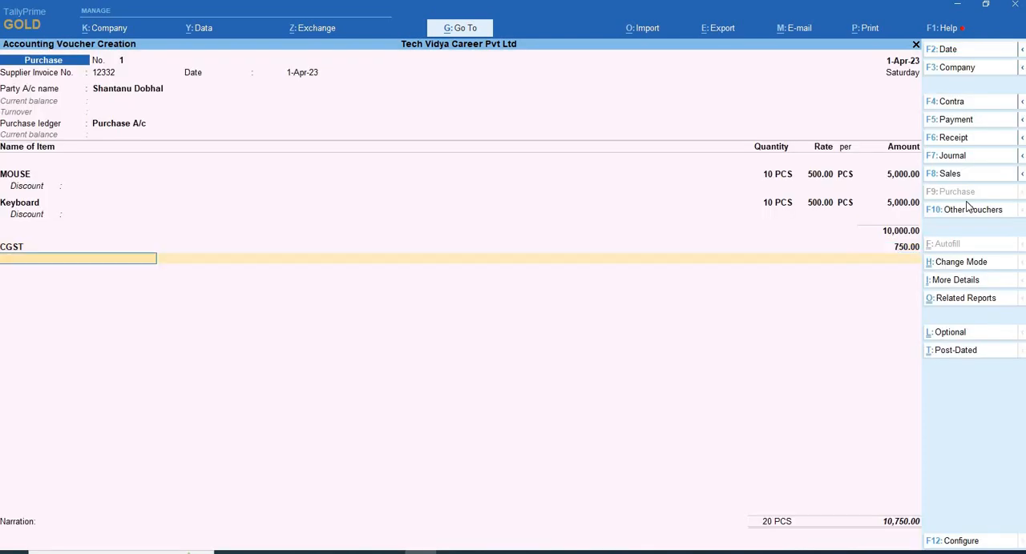
- Add the SGST ledger below CGST and accept its automatically calculated amount
key(Down)
key(Down)
key(Down)
key(Down)
key(Down)
key(Down)
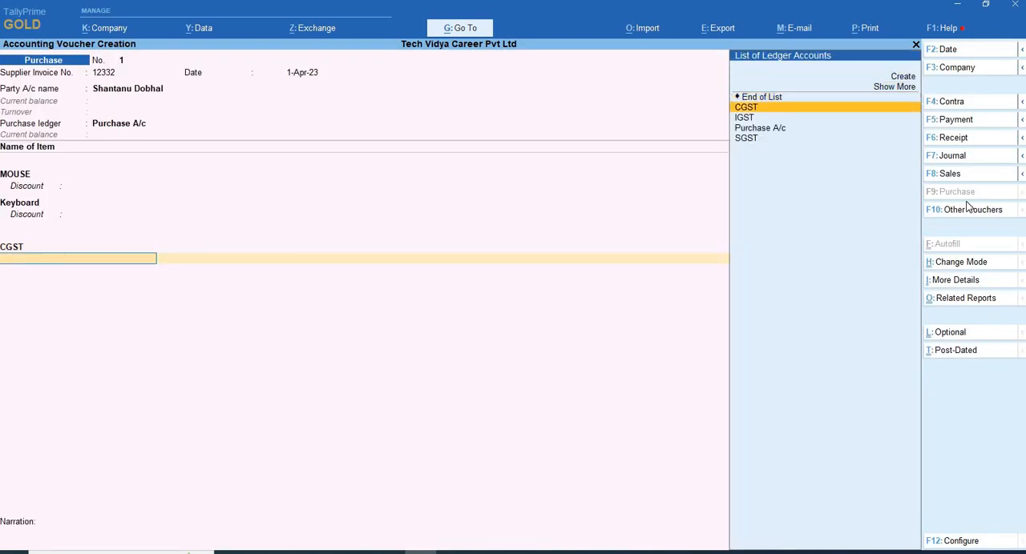
key(Return)
key(Return)
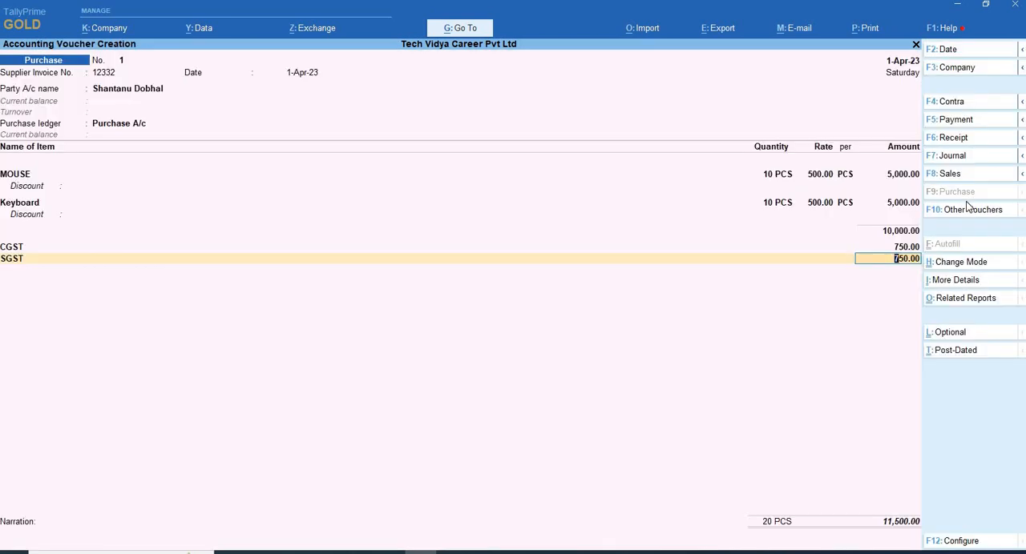
key(Return)
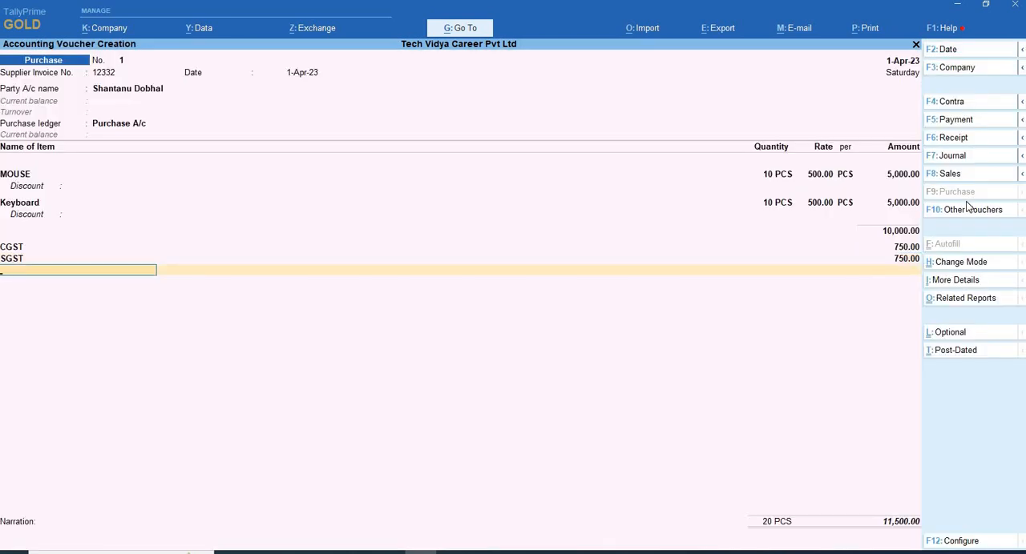
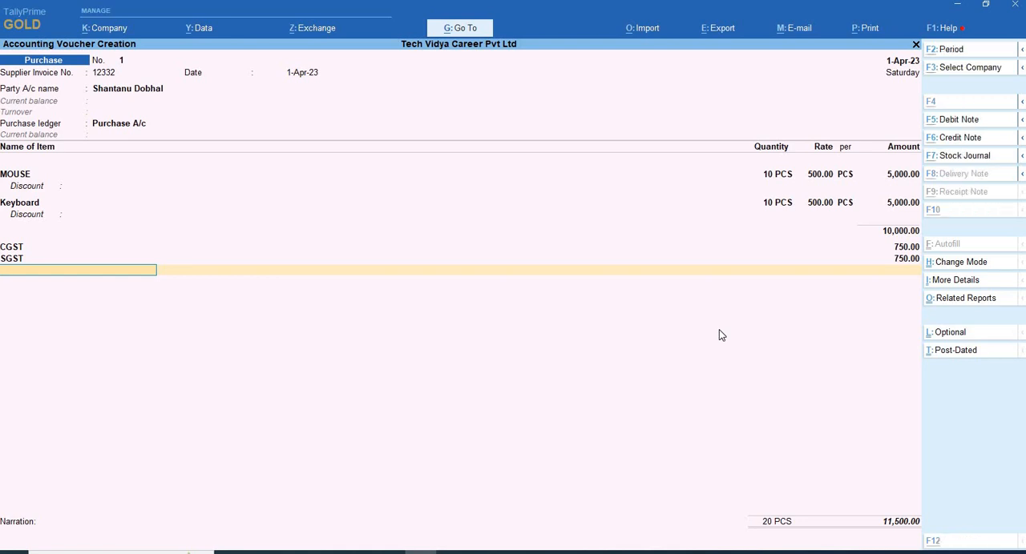
- Review the voucher's detailed GST tax analysis, showing the central and state tax for MOUSE and Keyboard
key(ctrl+o)
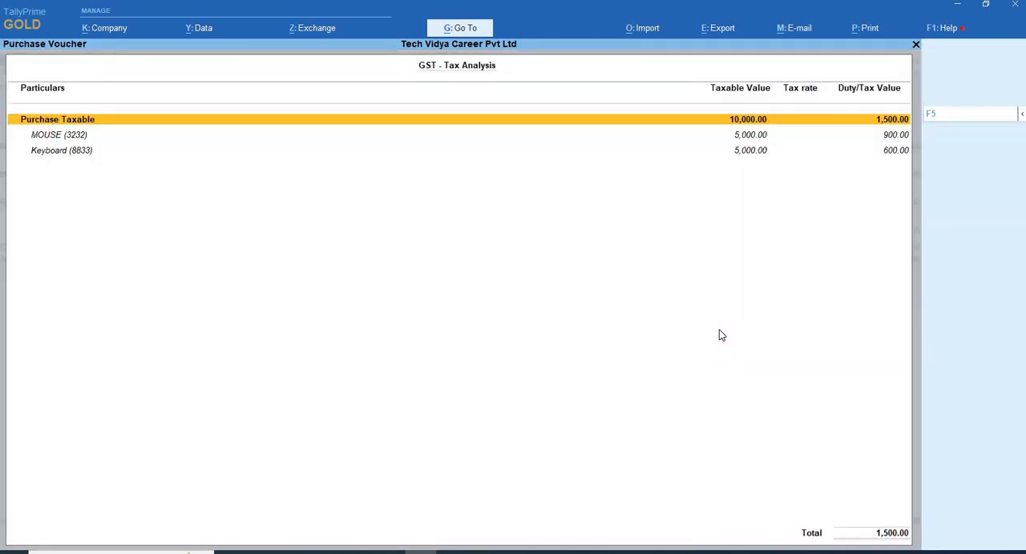
key(F5)
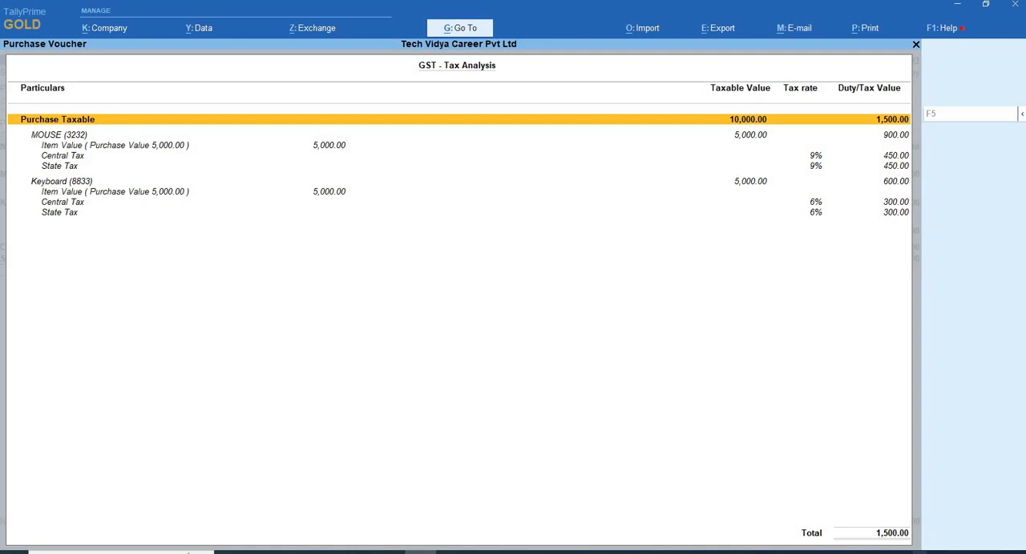
key(Escape)
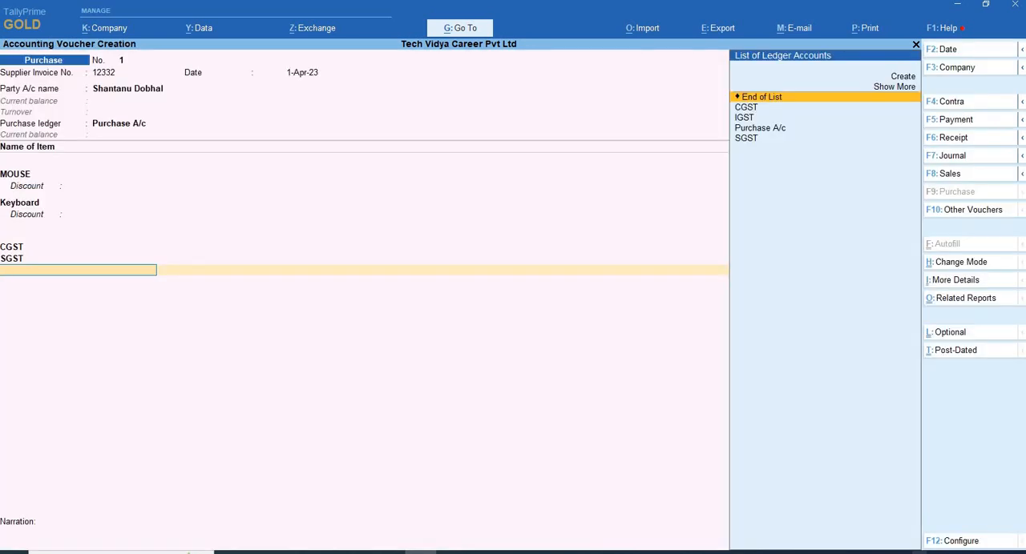
- End the ledger list, accept the New Ref bill-wise details for the supplier, and save the purchase voucher with a blank narration
key(Return)
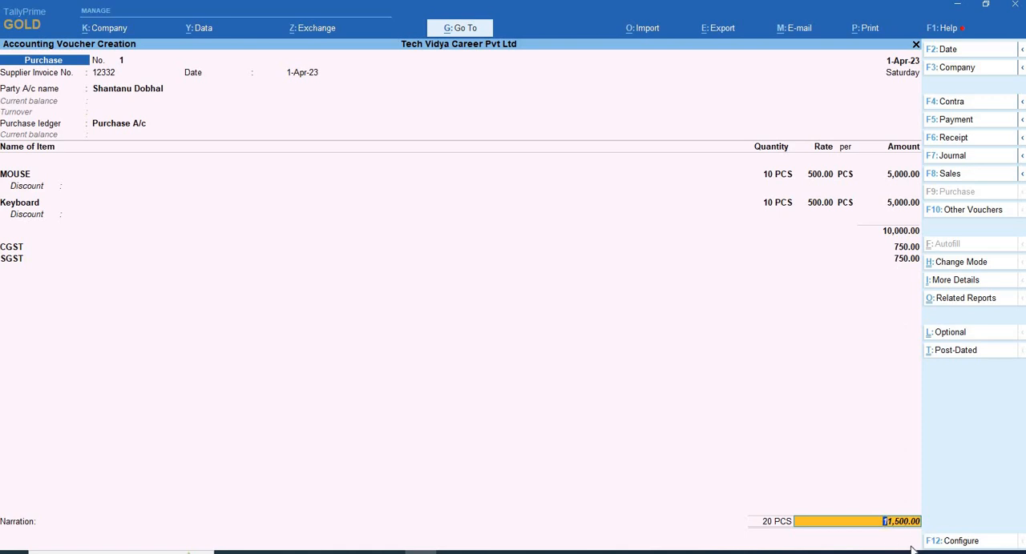
key(Return)
key(Return)
key(Return)
key(Return)
key(Return)
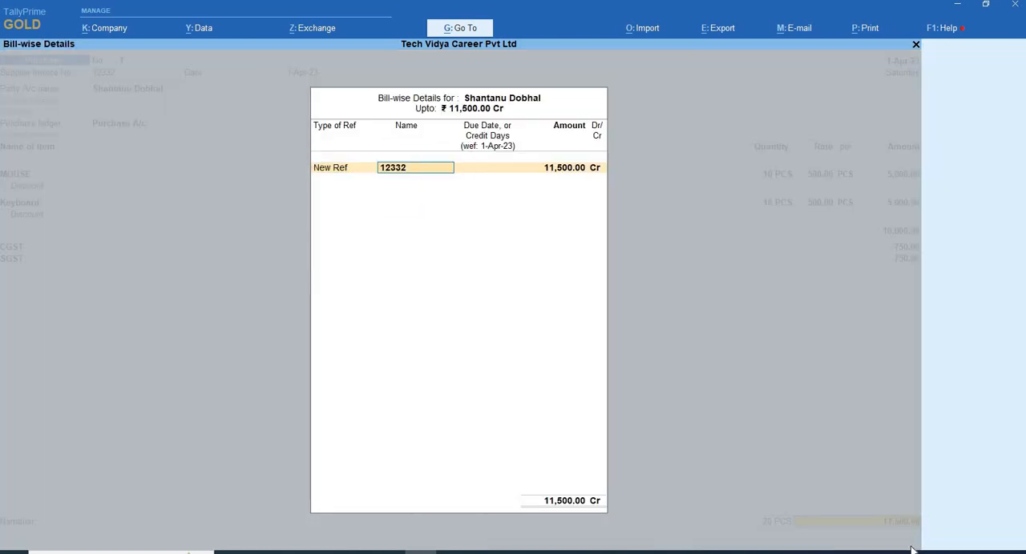
key(Return)
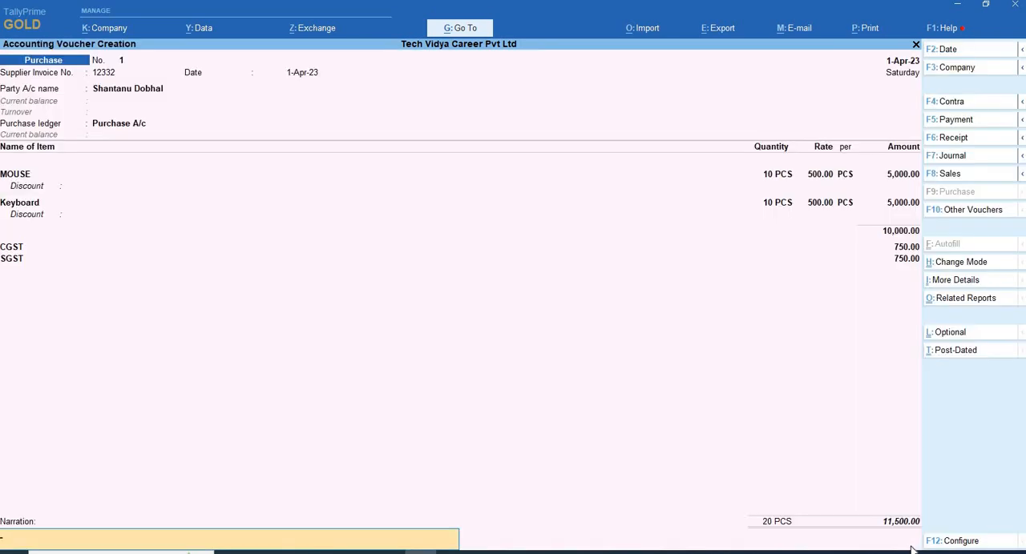
key(Return)
key(Return)
- Reopen the saved purchase voucher and examine its enlarged invoice print preview down to the total and signatory
key(Page_Up)
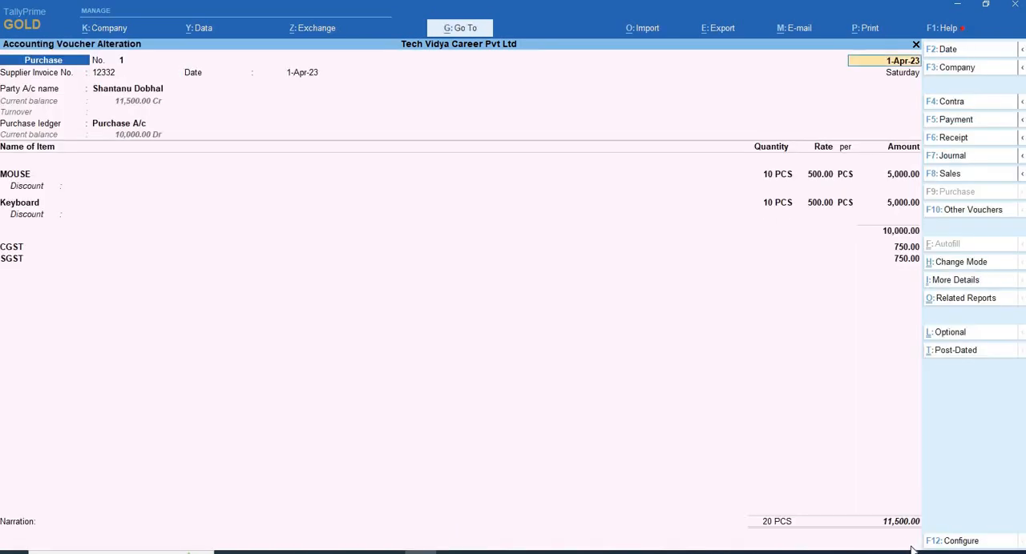
key(alt+p)
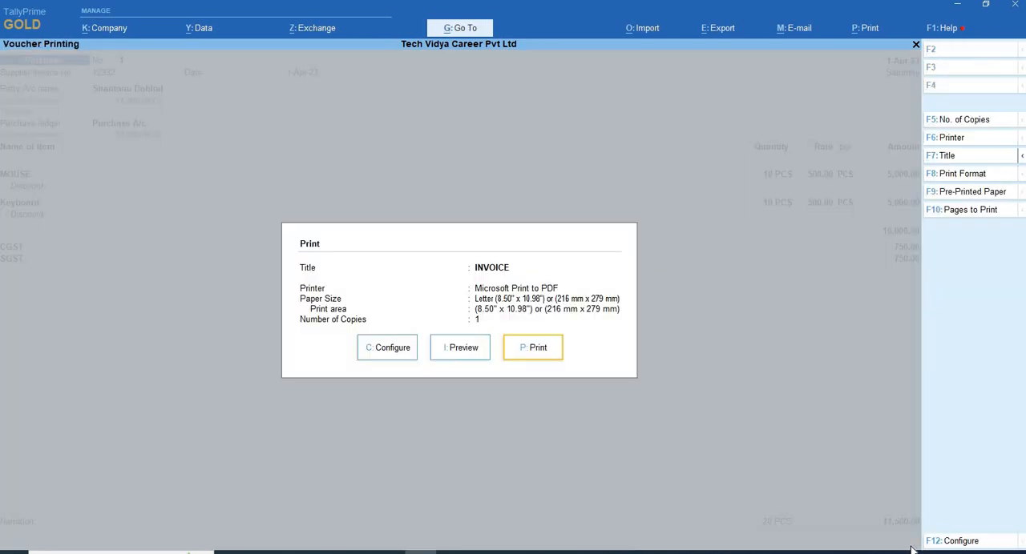
key(Left)
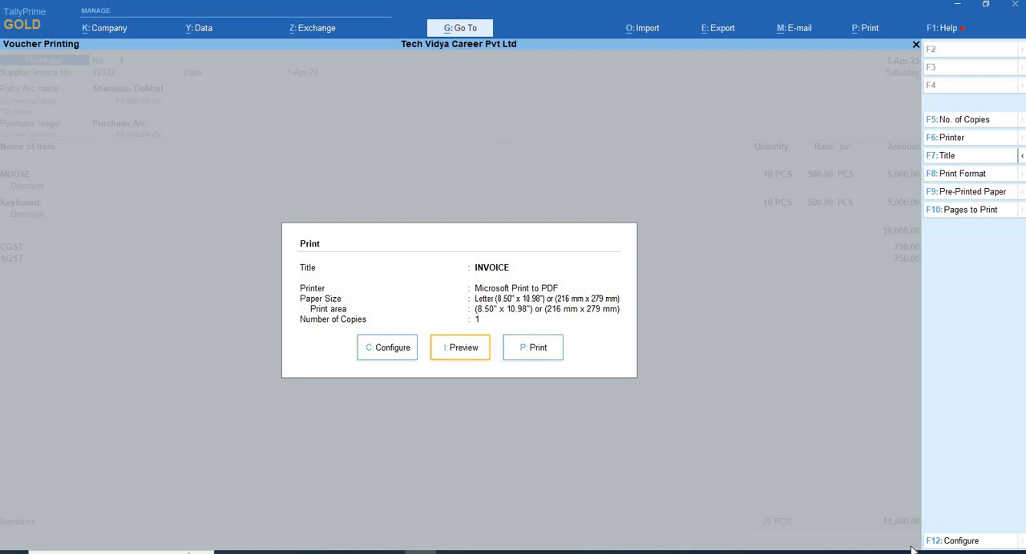
key(Return)
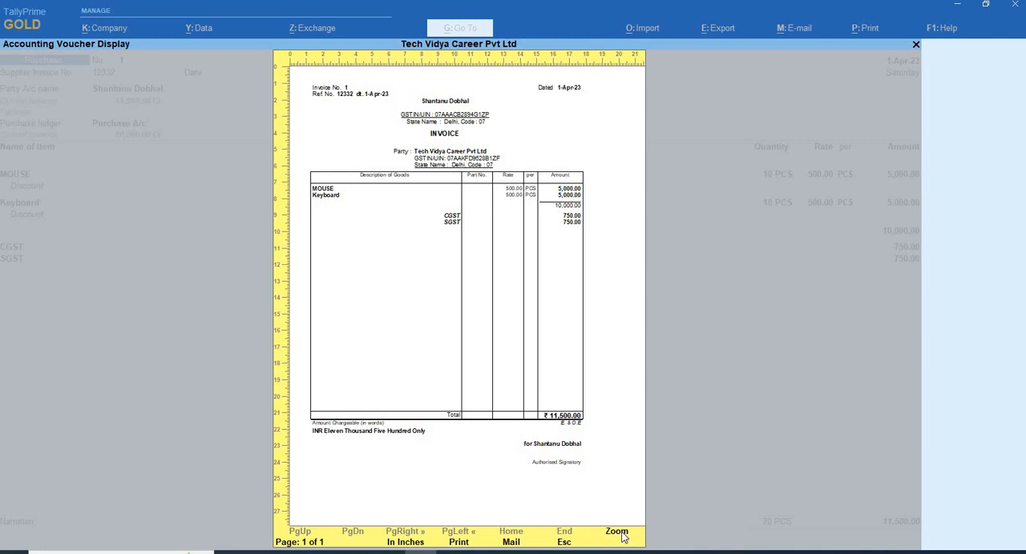
click(619, 533)
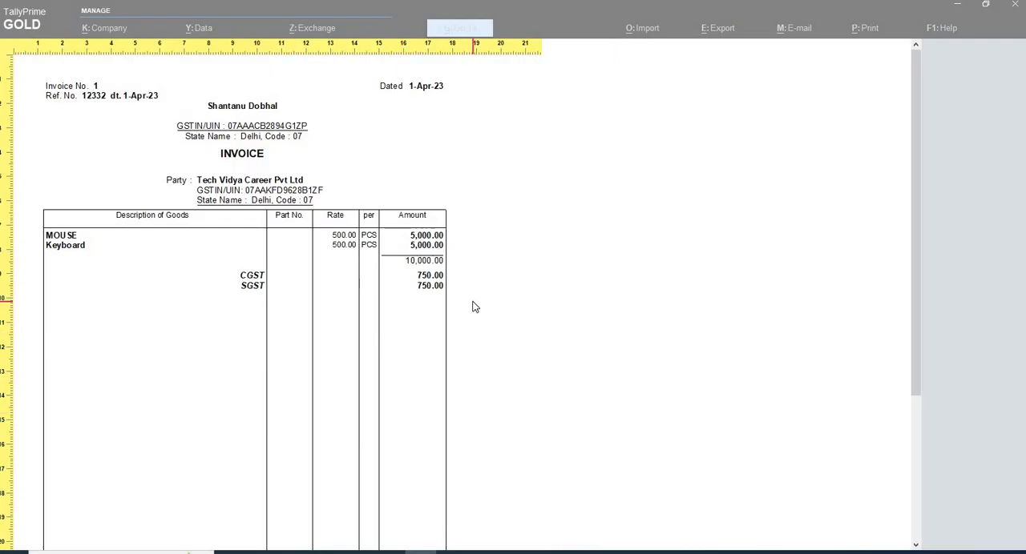
scroll(314, 376, down, 3)
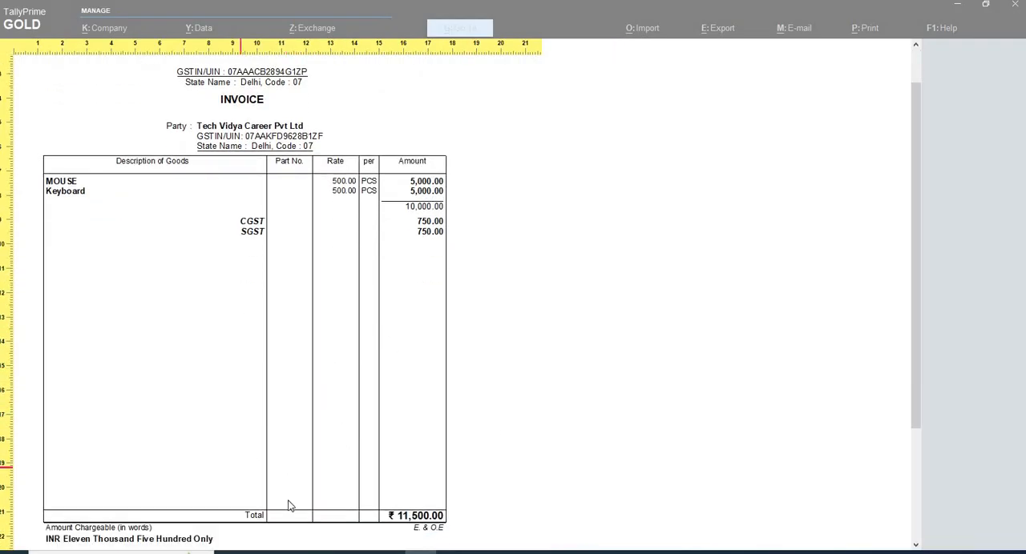
scroll(197, 515, down, 2)
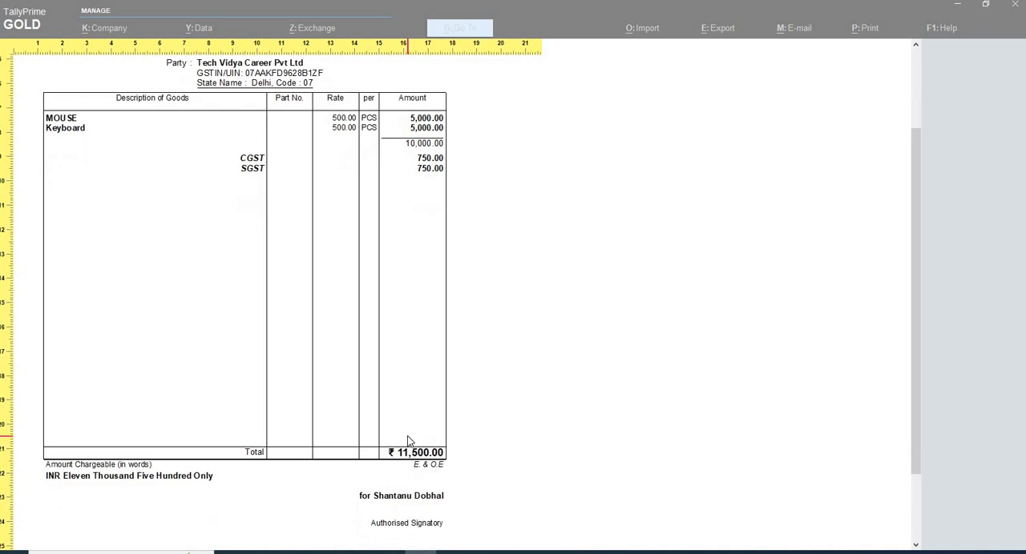
key(Escape)
key(Escape)
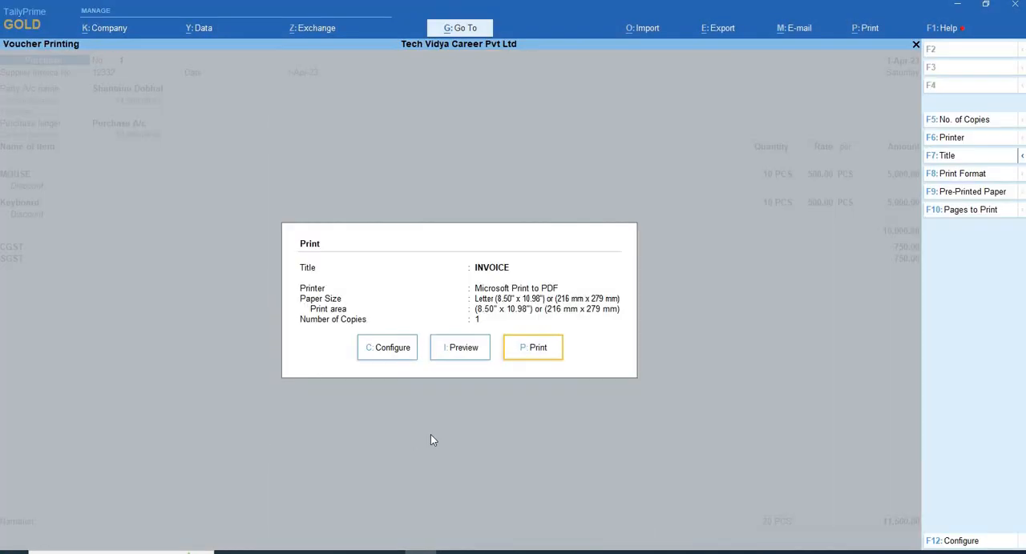
- Open the invoice's print configuration and expand it to show more options
click(382, 353)
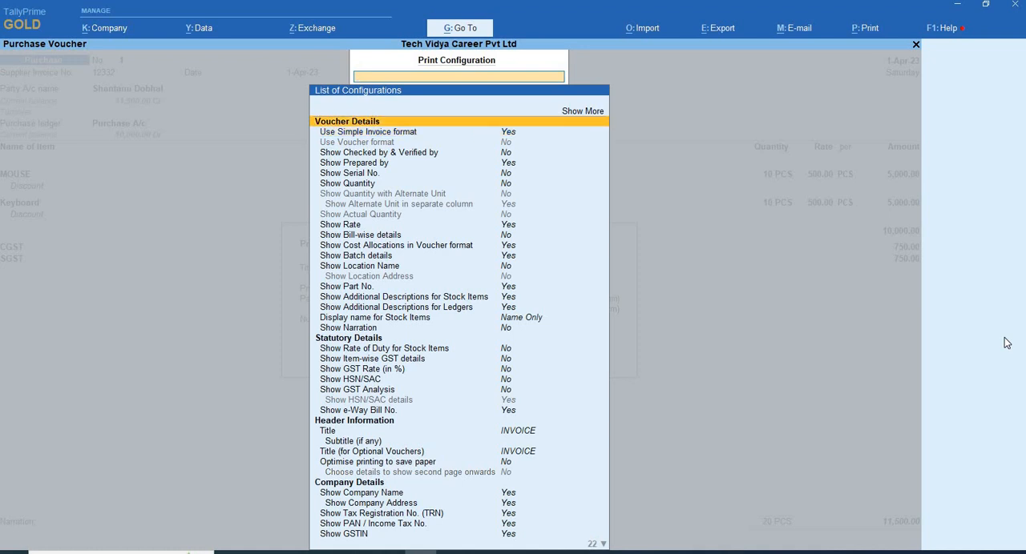
key(Up)
key(Return)
key(Down)
key(Down)
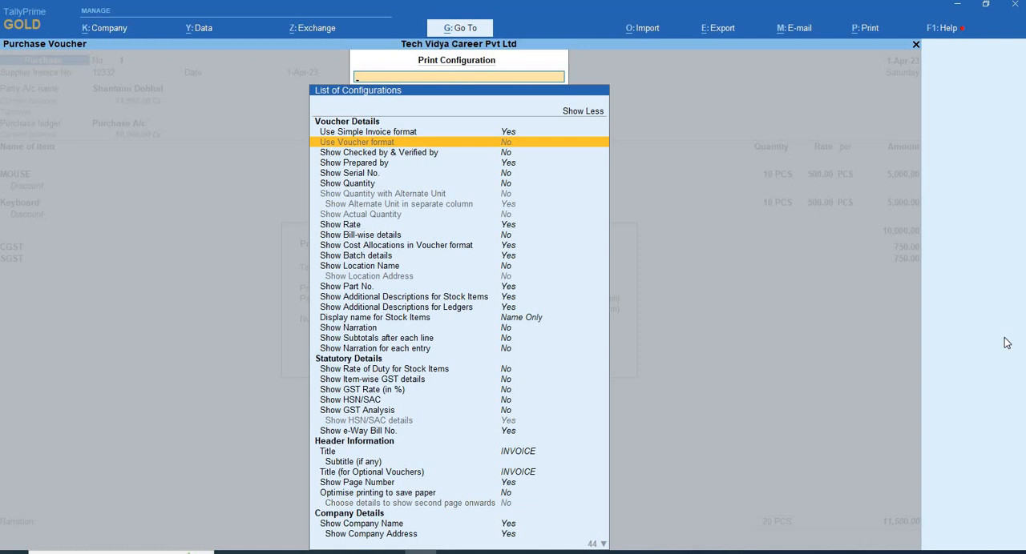
key(Up)
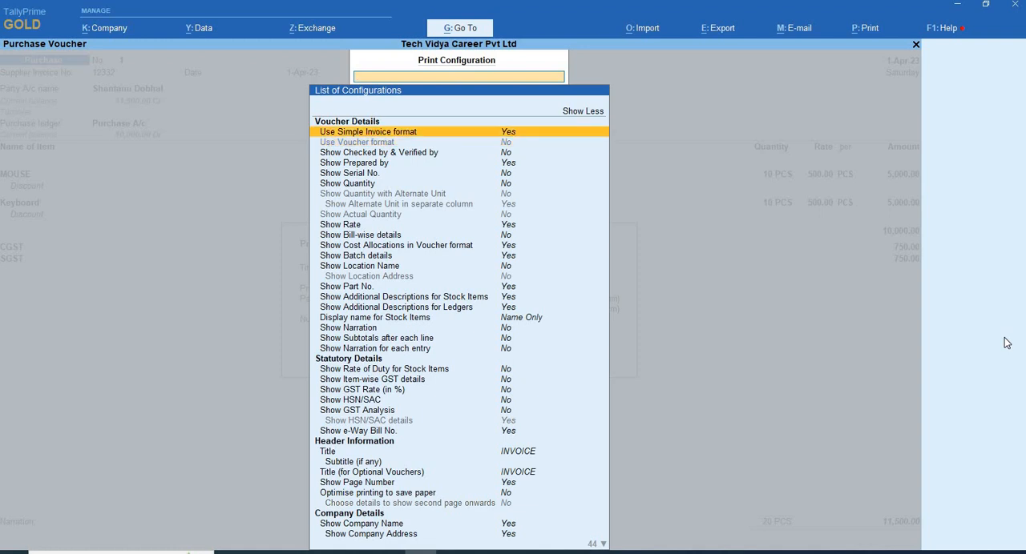
key(Return)
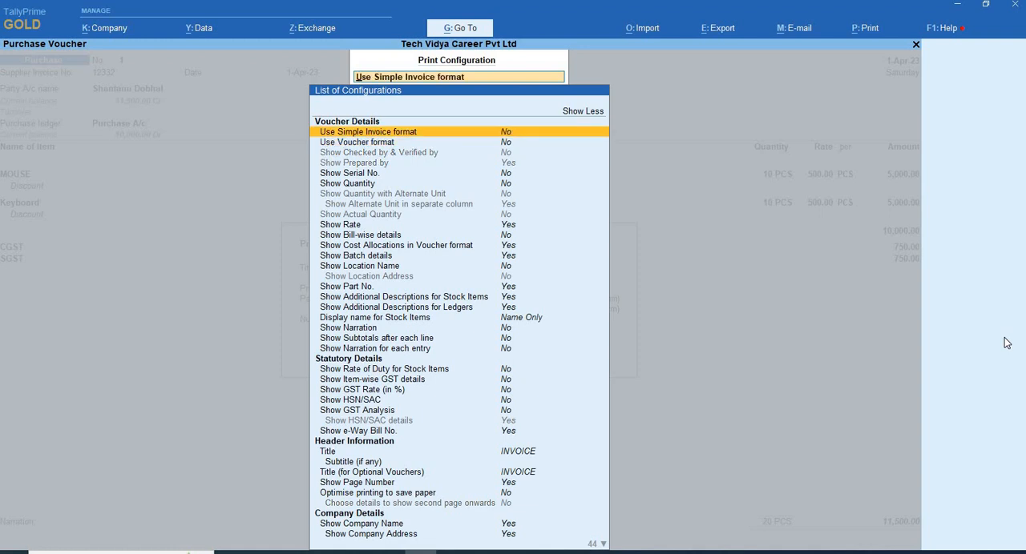
key(Down)
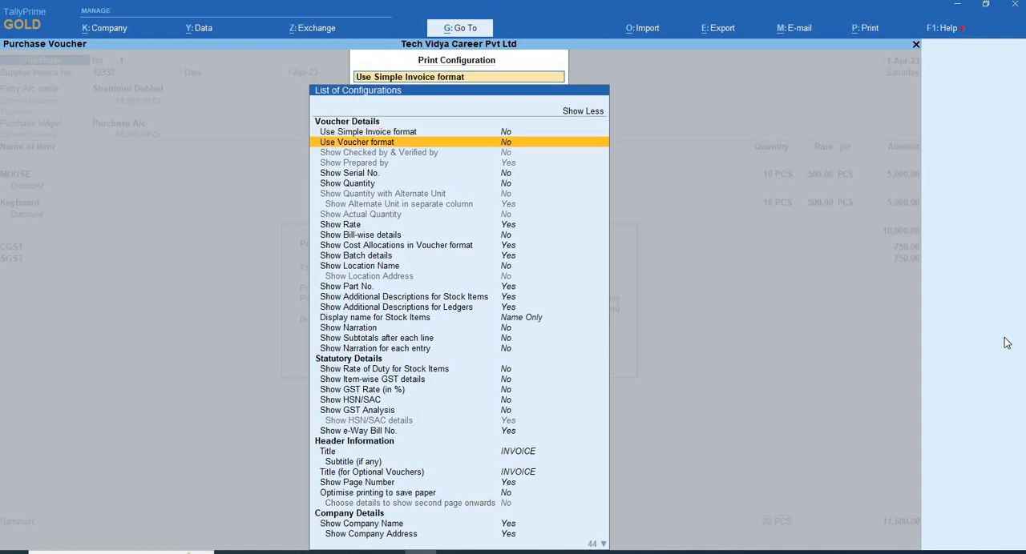
key(y)
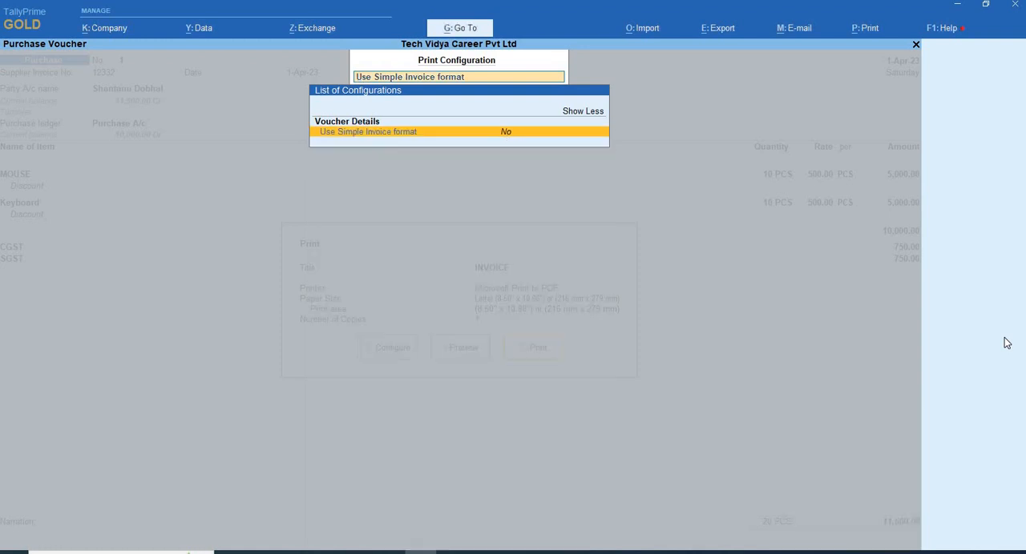
key(Return)
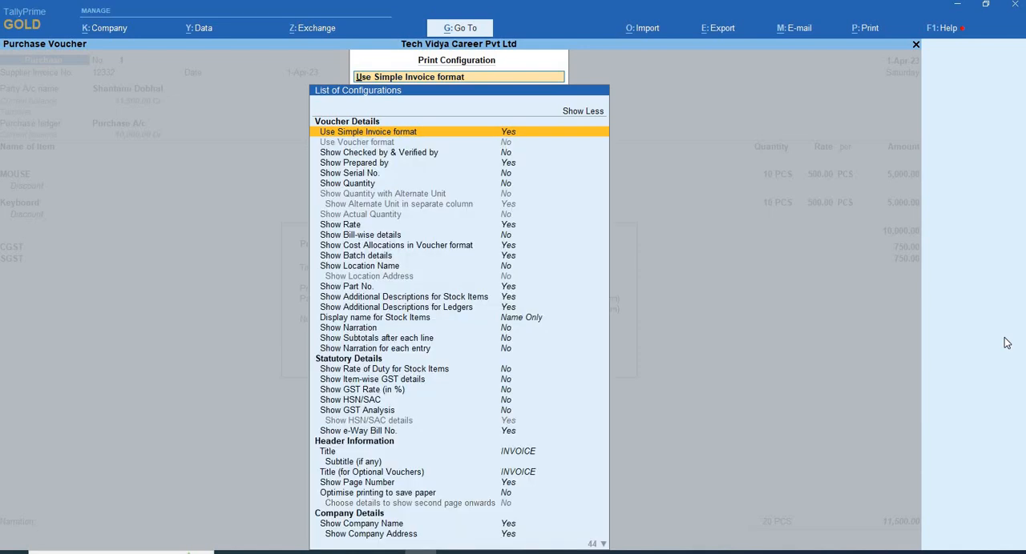
- Set Show Quantity to Yes in the invoice's voucher details
key(Down)
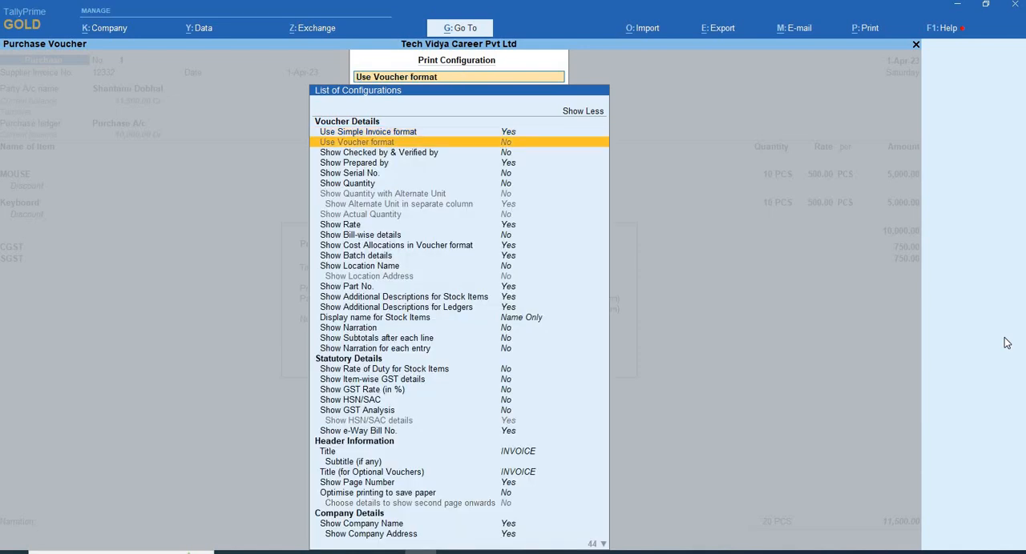
key(Down)
key(Down)
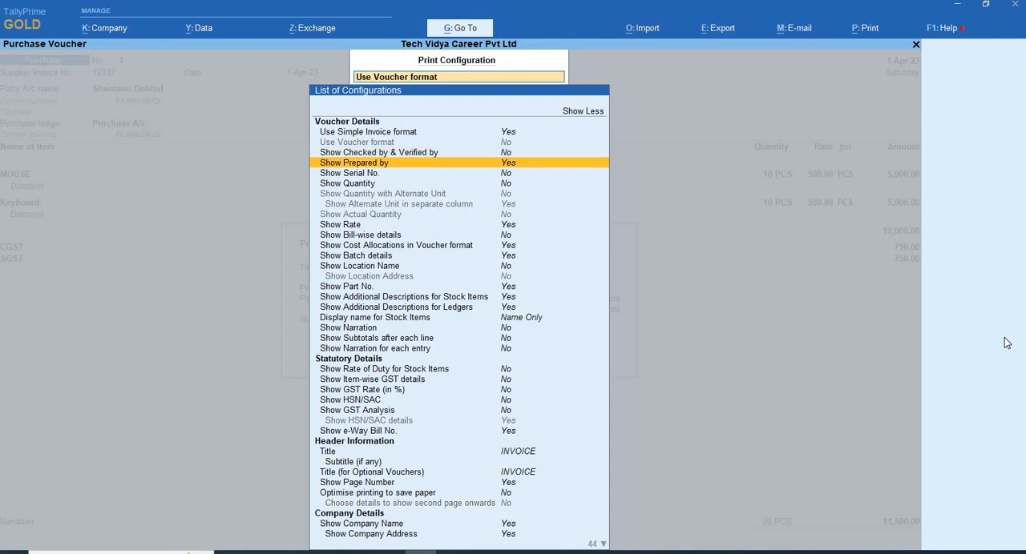
key(Down)
key(Down)
key(Return)
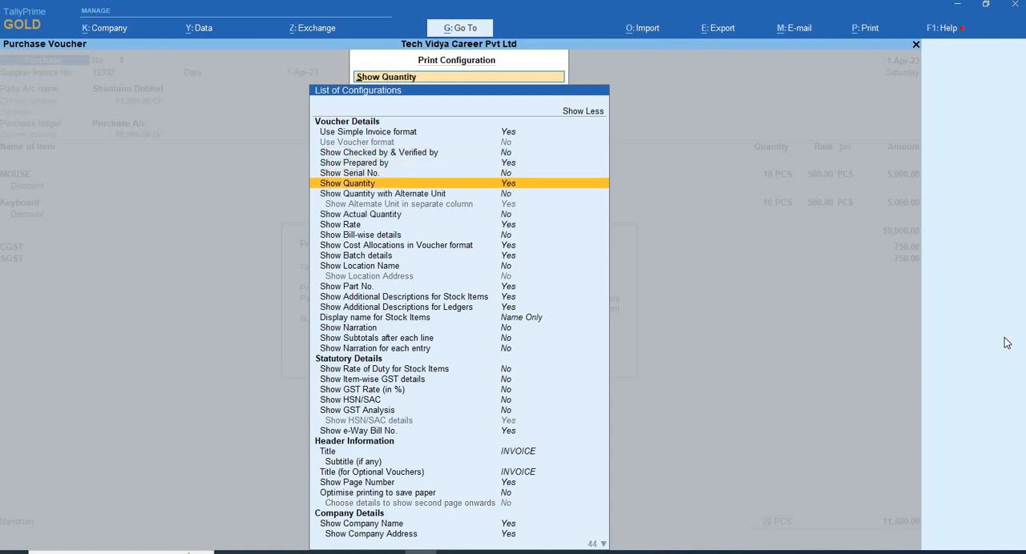
- Set Show Rate of Duty for Stock Items, Item-wise GST details, HSN/SAC and GST Analysis to Yes under the statutory details
key(Down)
key(Down)
key(Down)
key(Down)
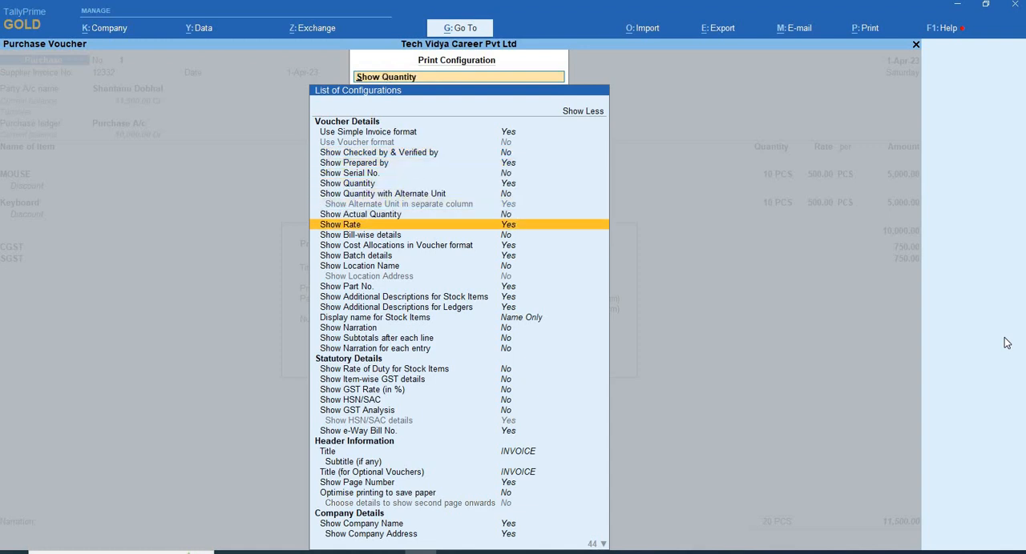
key(Down)
key(Down)
key(Down)
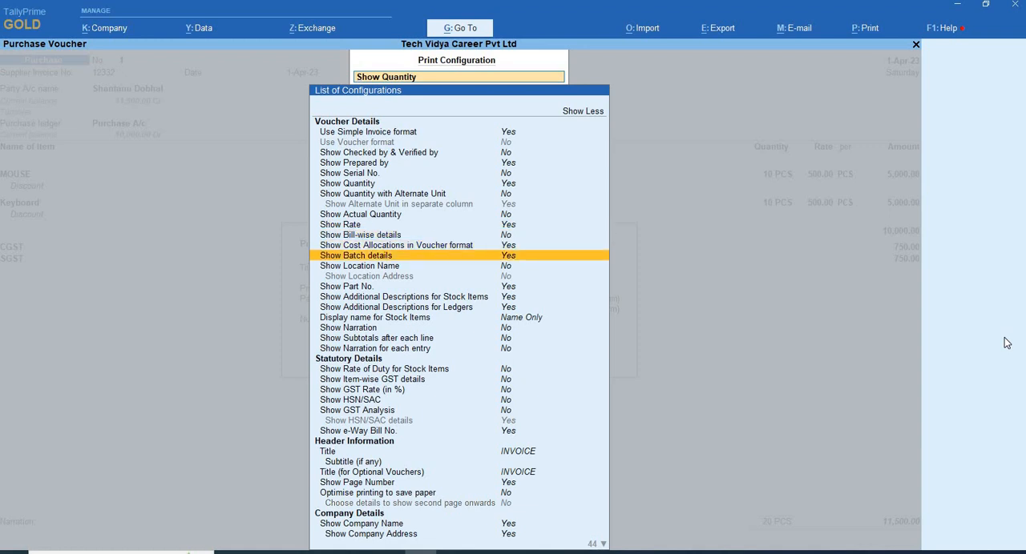
key(Down)
key(Down)
key(Down)
key(Down)
key(Down)
key(Down)
key(Down)
key(Down)
key(Down)
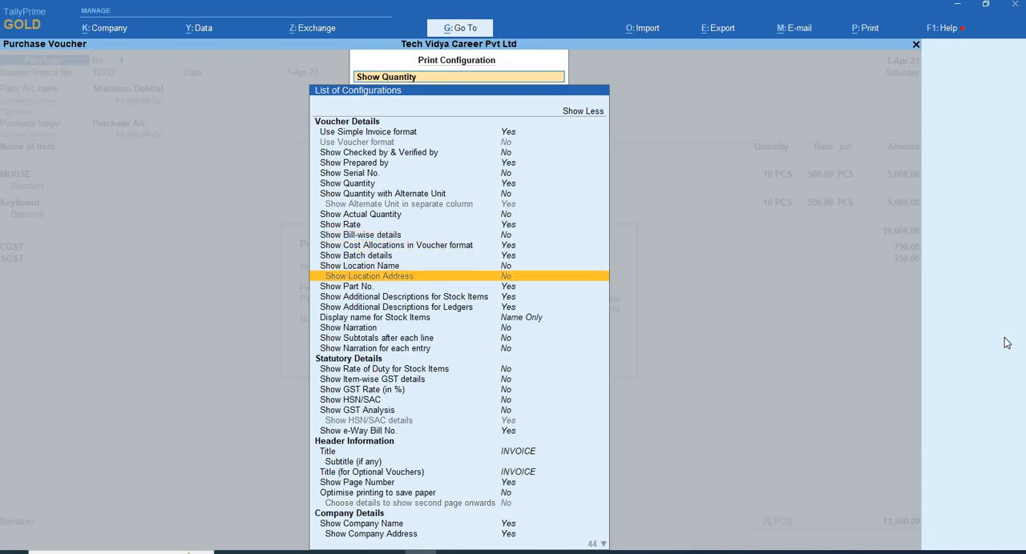
key(Down)
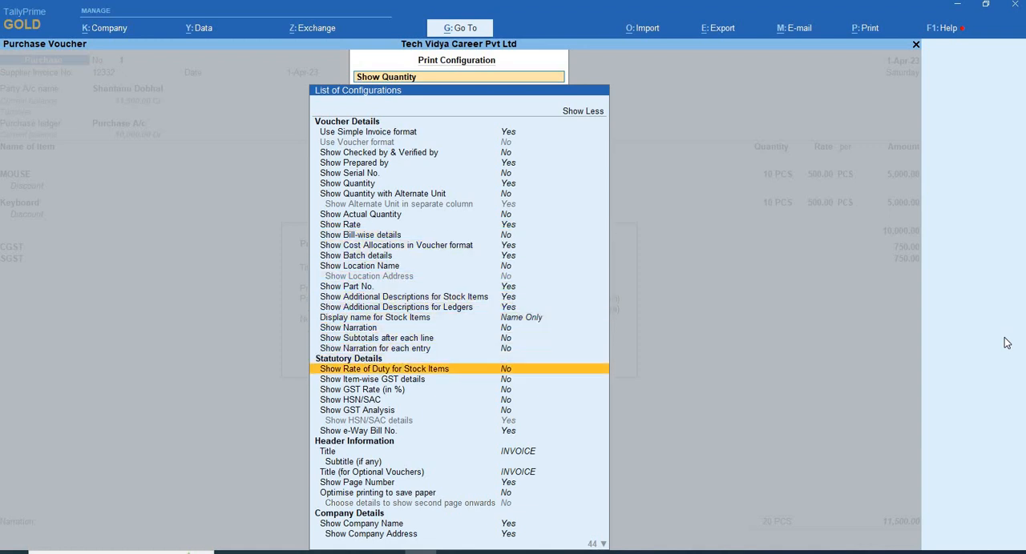
key(y)
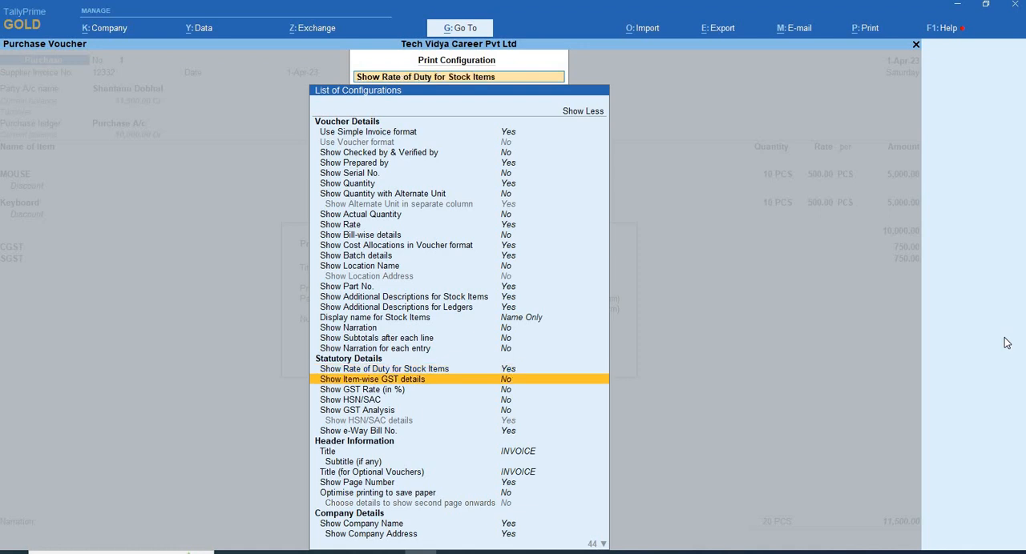
key(y)
key(y)
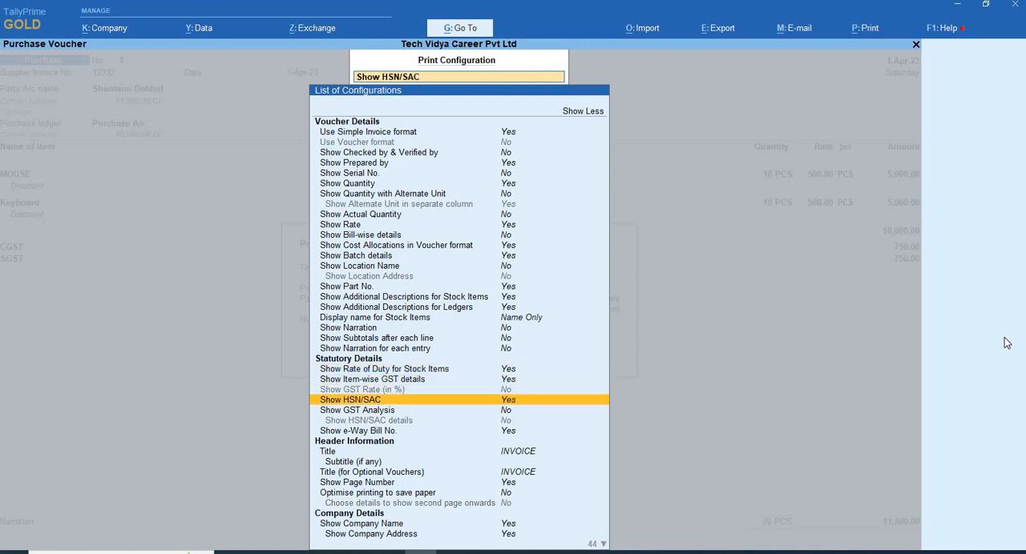
key(y)
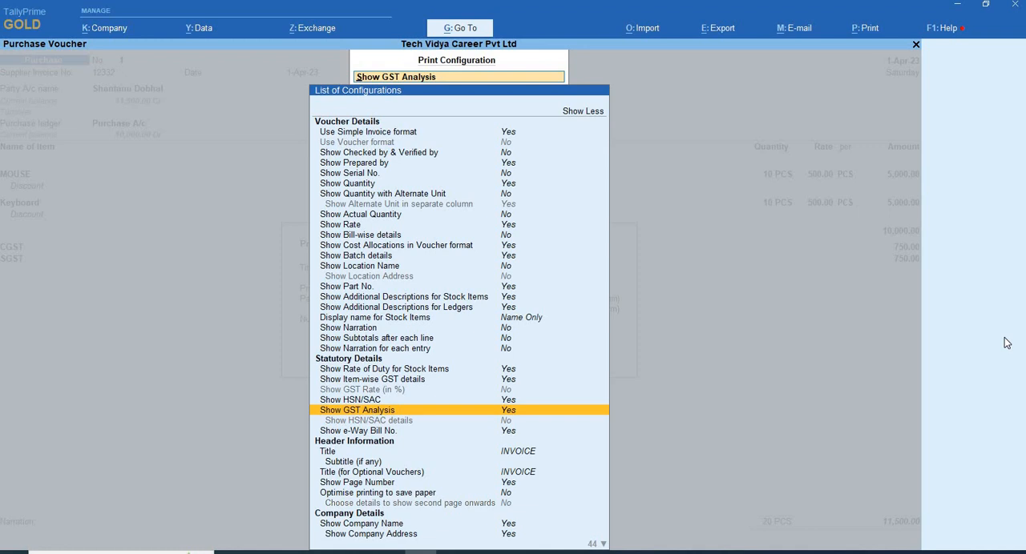
- Keep the remaining print options as they are and preview the invoice with the new configuration
key(Down)
key(Down)
key(Down)
key(Down)
key(Down)
key(Down)
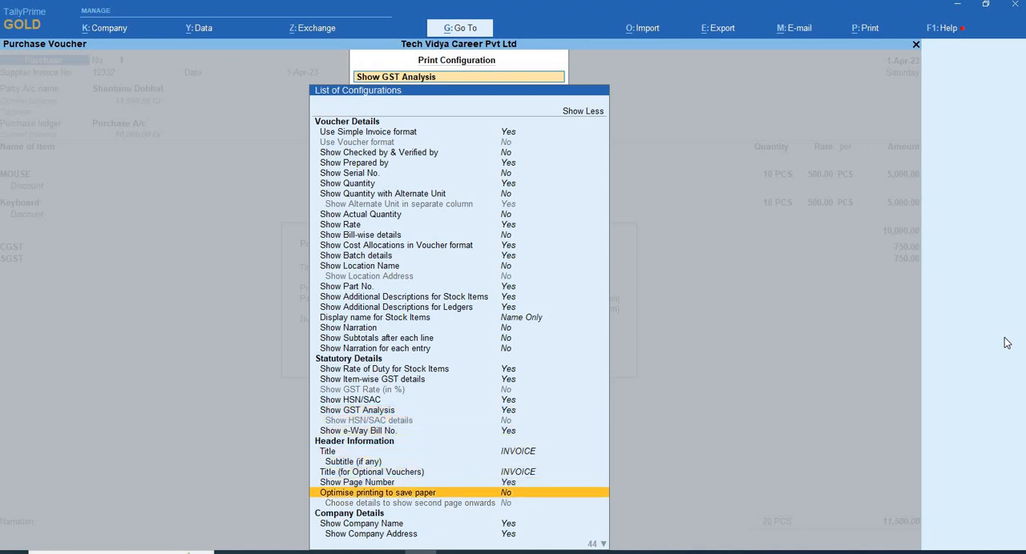
key(Down)
key(Down)
key(Down)
key(Down)
key(Down)
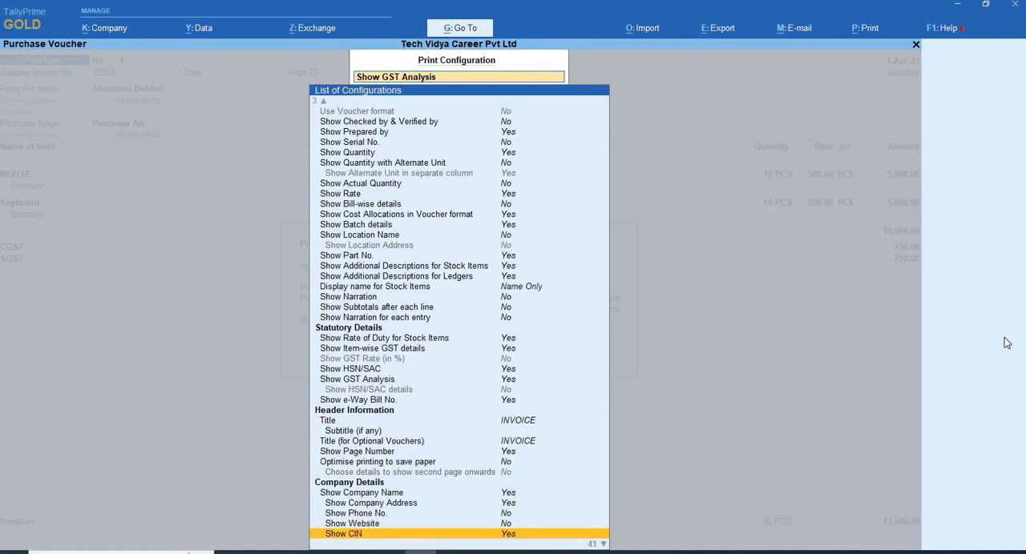
key(Down)
key(Escape)
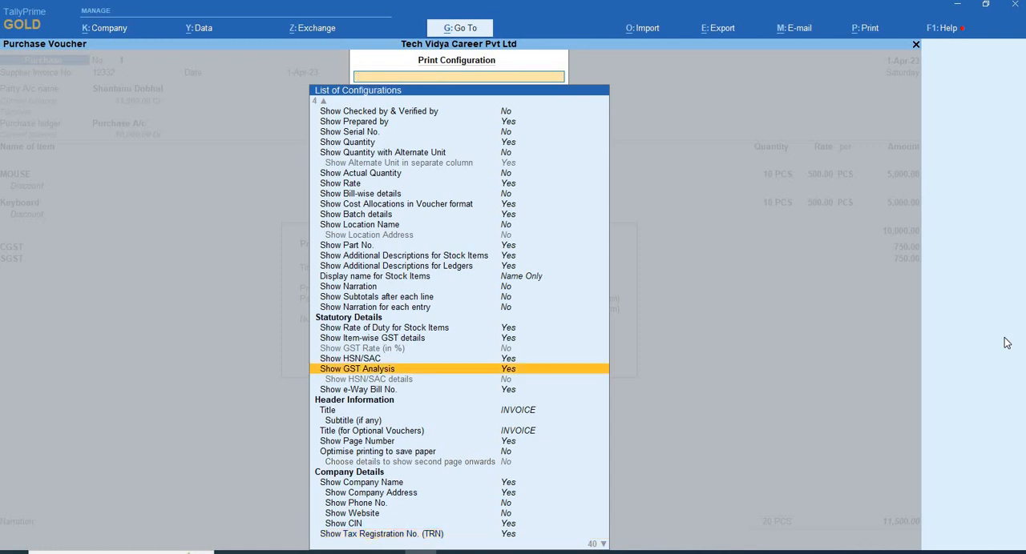
key(Escape)
key(Left)
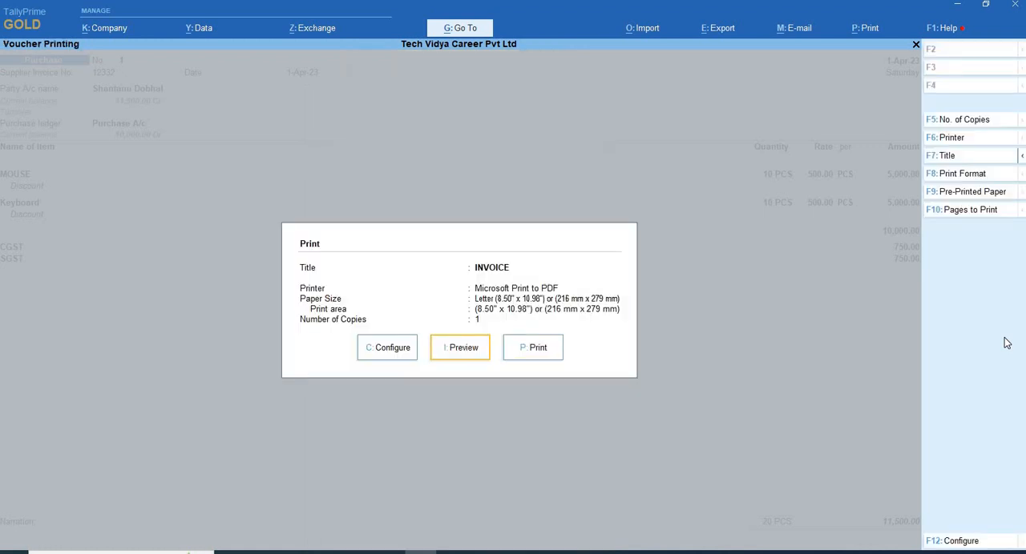
key(Return)
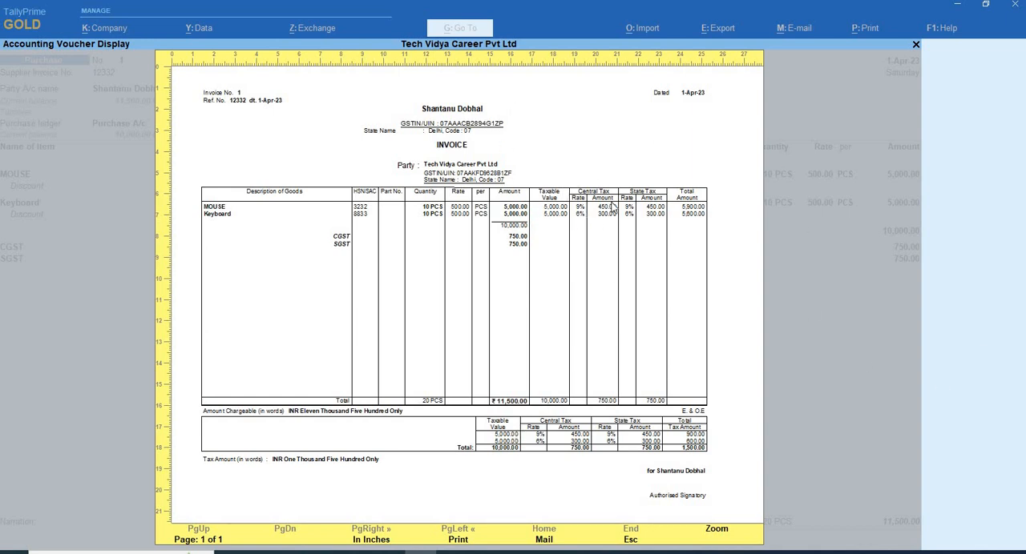
- Reopen the invoice's print configuration and examine its options from voucher details through to printer settings
key(Escape)
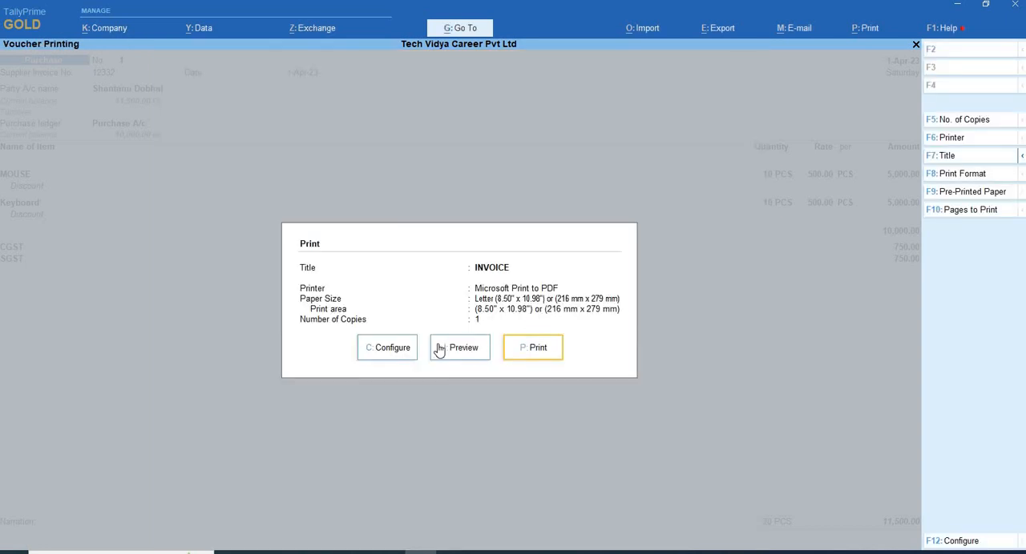
click(401, 353)
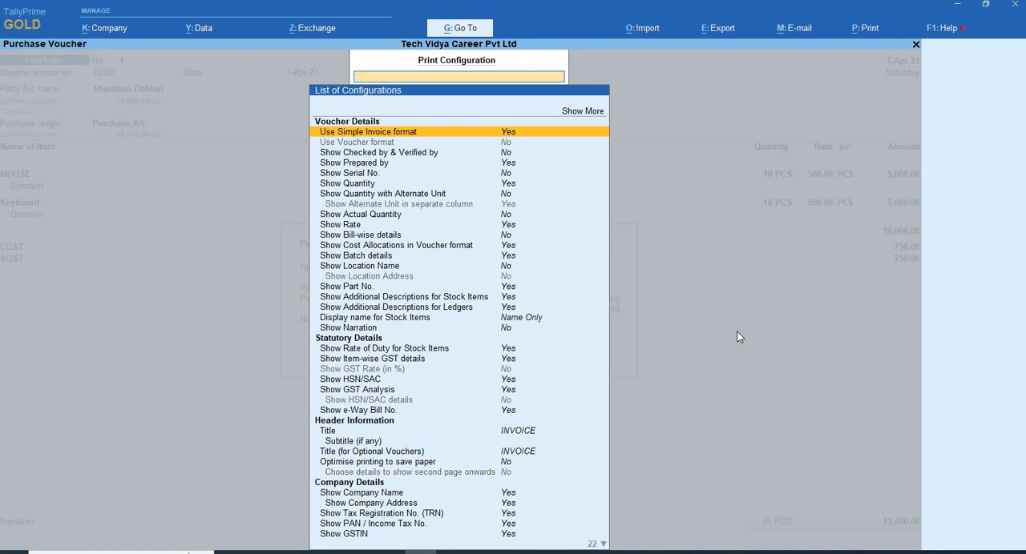
key(Down)
key(Down)
key(Down)
key(Down)
key(Down)
key(Down)
key(Down)
key(Down)
key(Down)
key(Down)
key(Down)
key(Down)
key(Down)
key(Down)
key(Down)
key(Down)
key(Down)
key(Down)
key(Down)
key(Down)
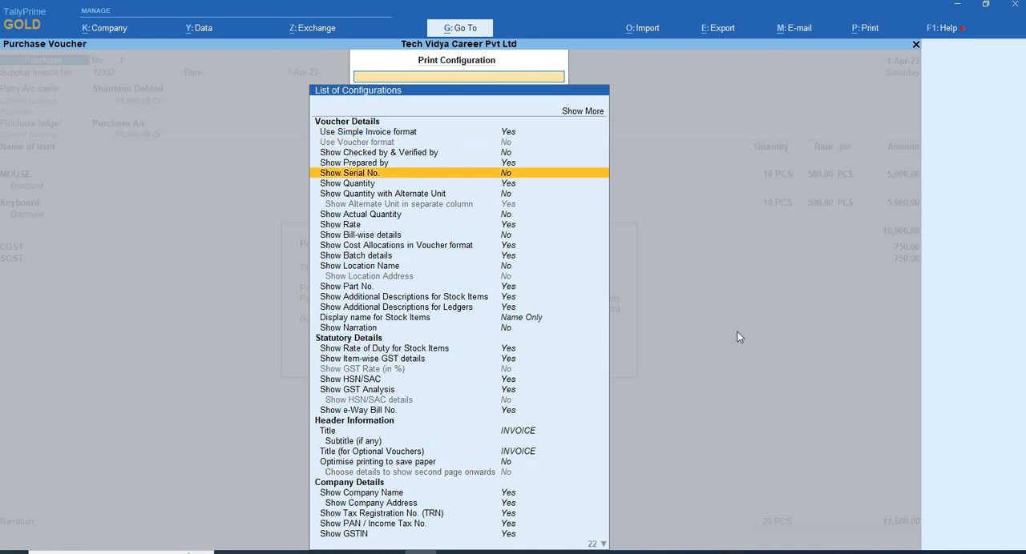
key(Down)
key(Down)
key(Down)
key(Down)
key(Down)
key(Down)
key(Down)
key(Down)
key(Down)
key(Down)
key(Down)
key(Down)
key(Down)
key(Down)
key(Down)
key(Down)
key(Down)
key(Down)
key(Down)
key(Down)
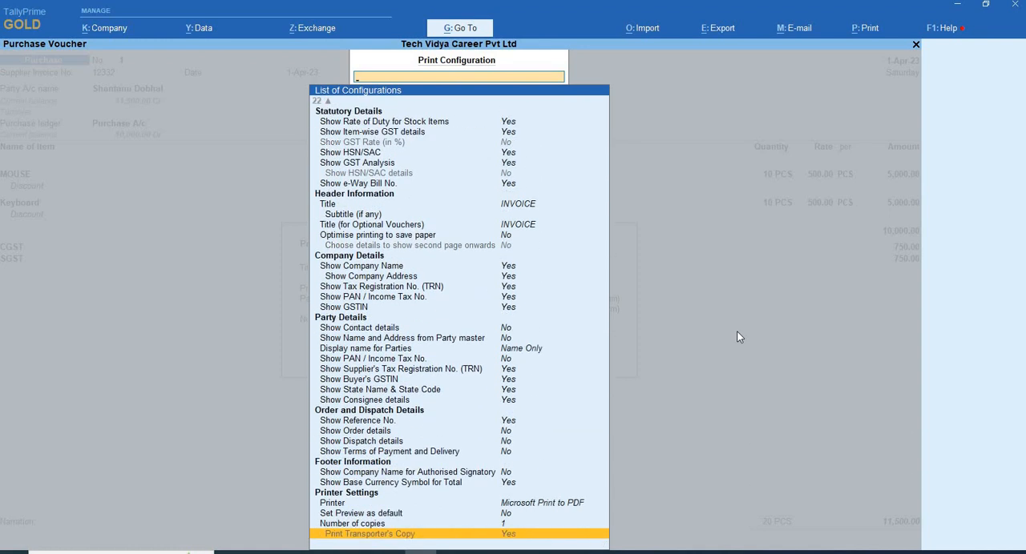
key(Up)
key(Up)
key(Up)
key(Up)
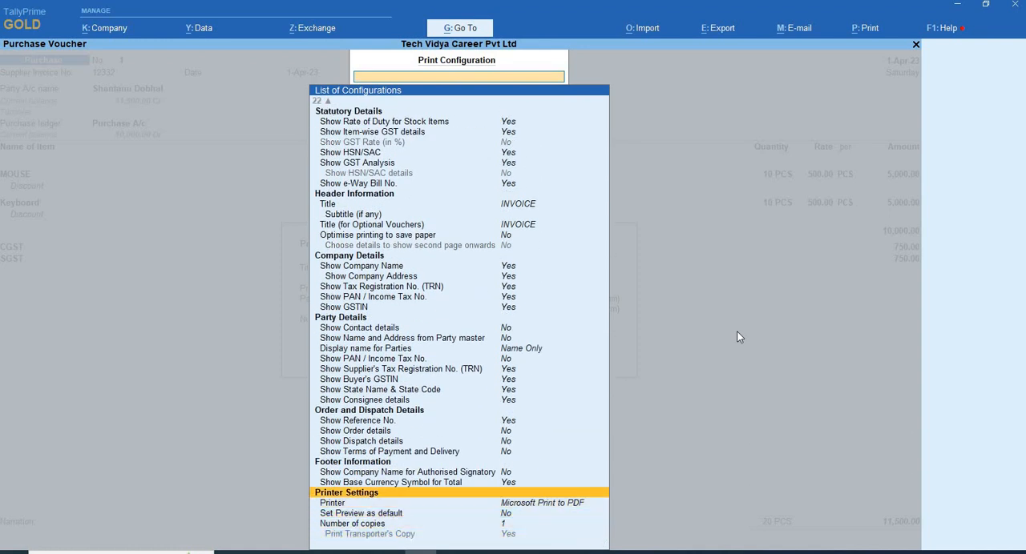
key(Up)
key(Up)
key(Up)
key(Up)
key(Up)
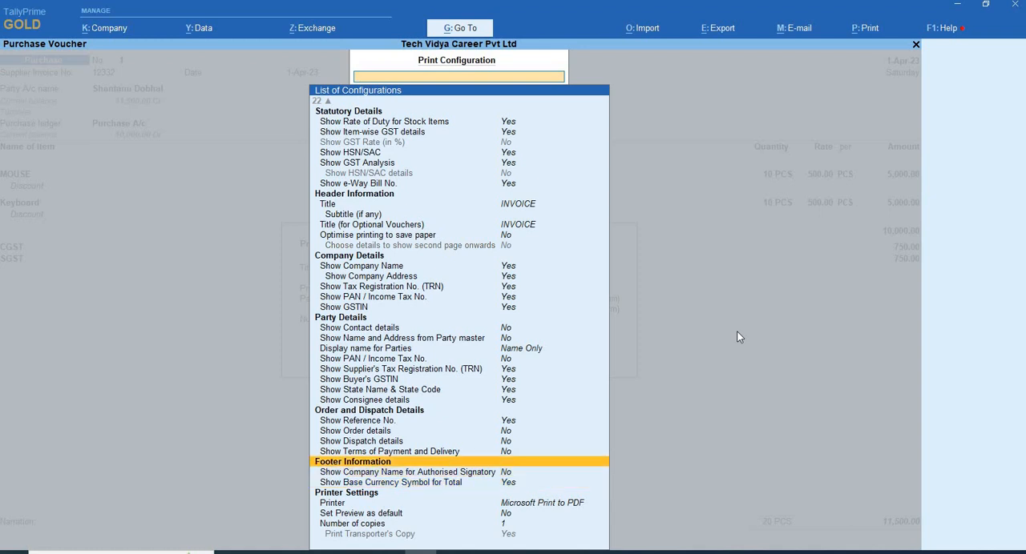
key(Up)
key(Up)
key(Up)
key(Up)
key(Up)
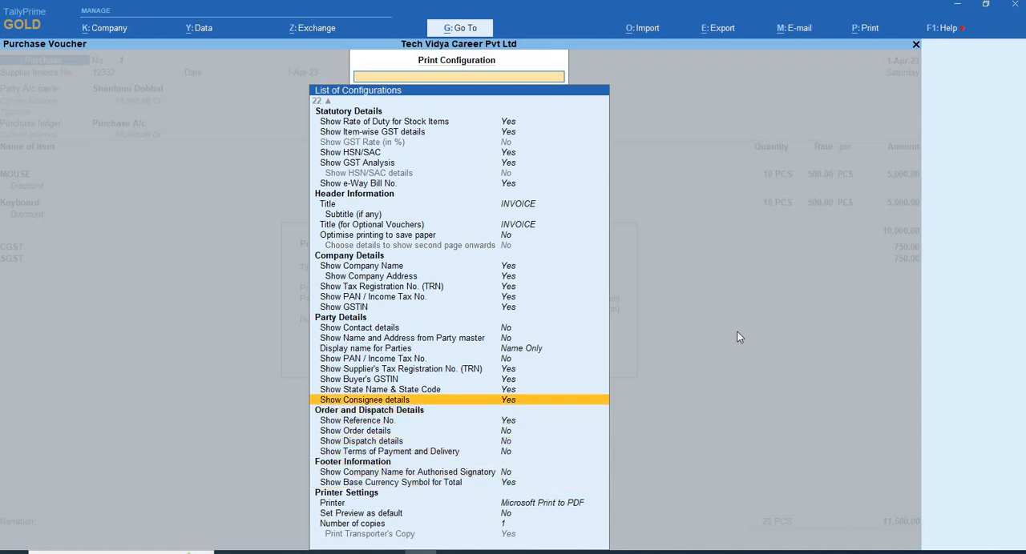
key(Up)
key(Up)
key(Up)
key(Up)
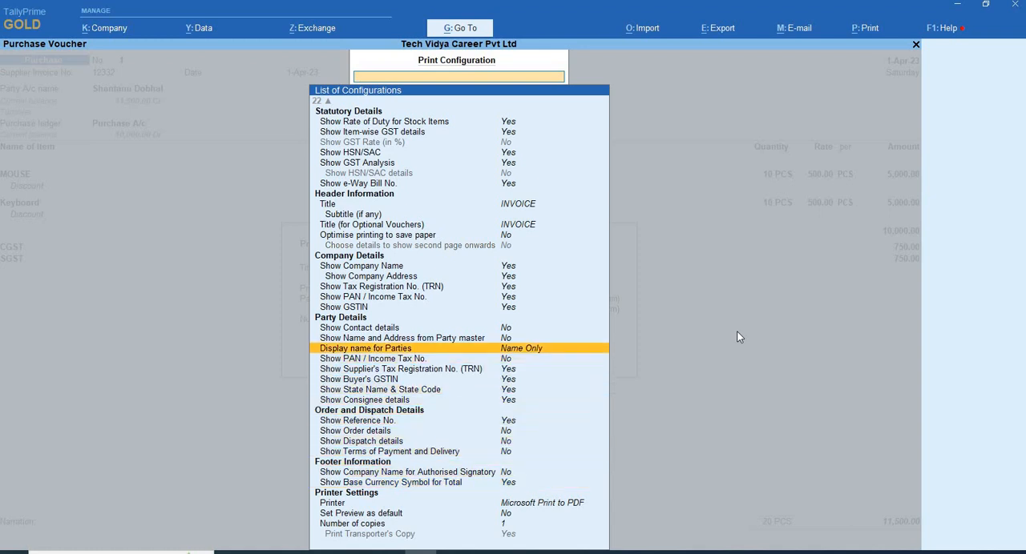
key(Up)
key(Up)
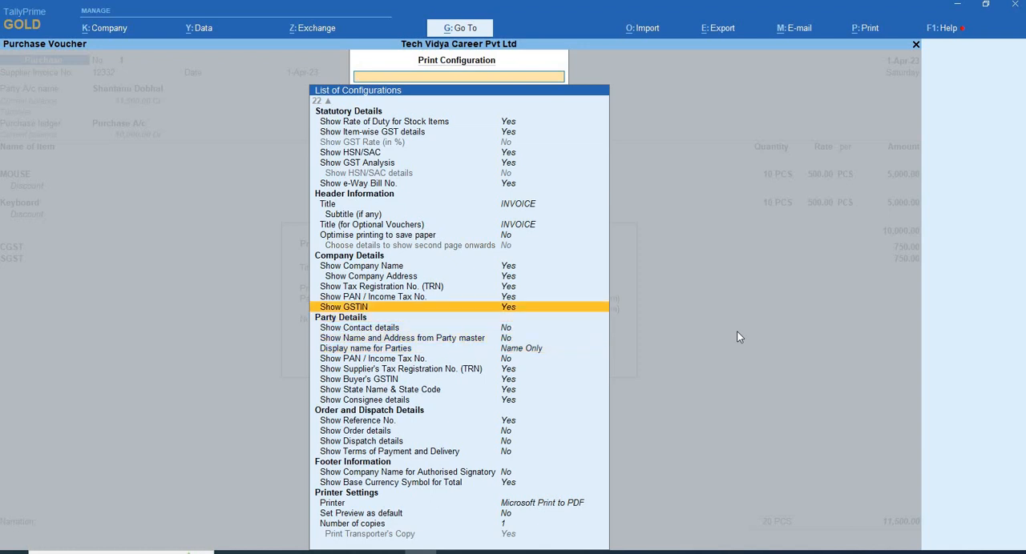
key(Up)
key(Up)
key(Up)
key(Up)
key(Up)
key(Up)
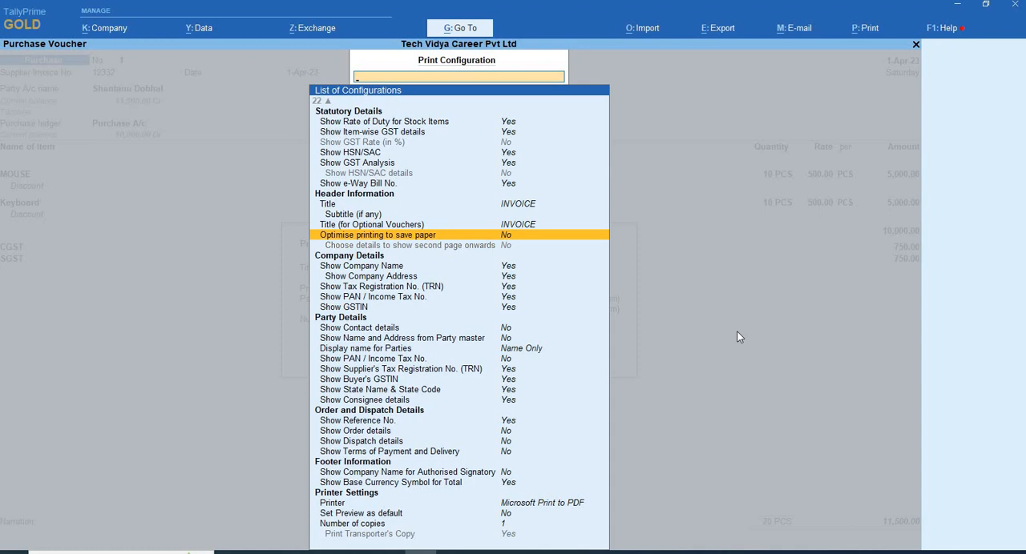
key(Up)
key(Up)
key(Up)
key(Up)
key(Up)
key(Up)
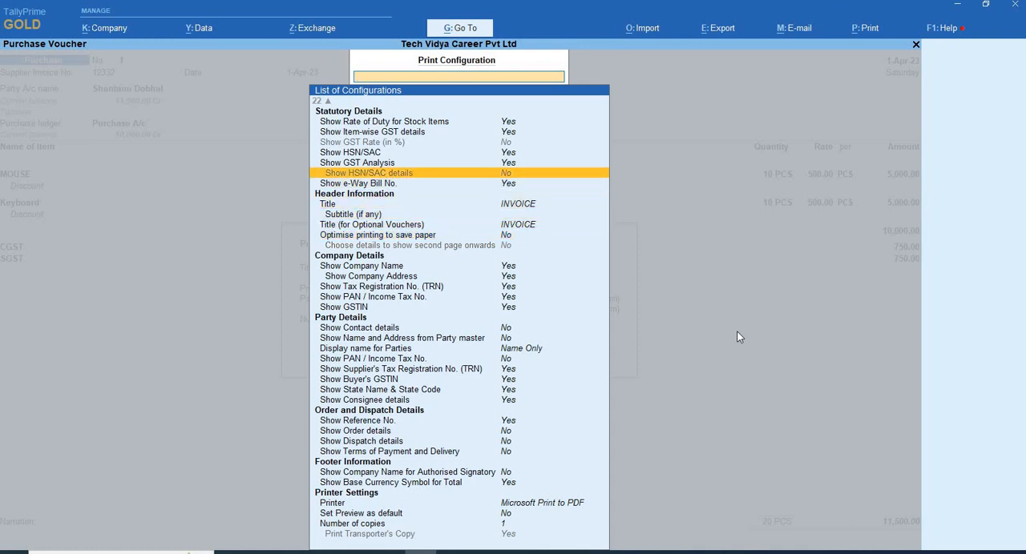
key(Up)
key(Up)
key(Up)
key(Up)
key(Up)
key(Up)
key(Up)
key(Up)
key(Up)
key(Up)
key(Up)
key(Up)
key(Up)
key(Up)
key(Up)
key(Up)
key(Up)
key(Up)
key(Up)
key(Up)
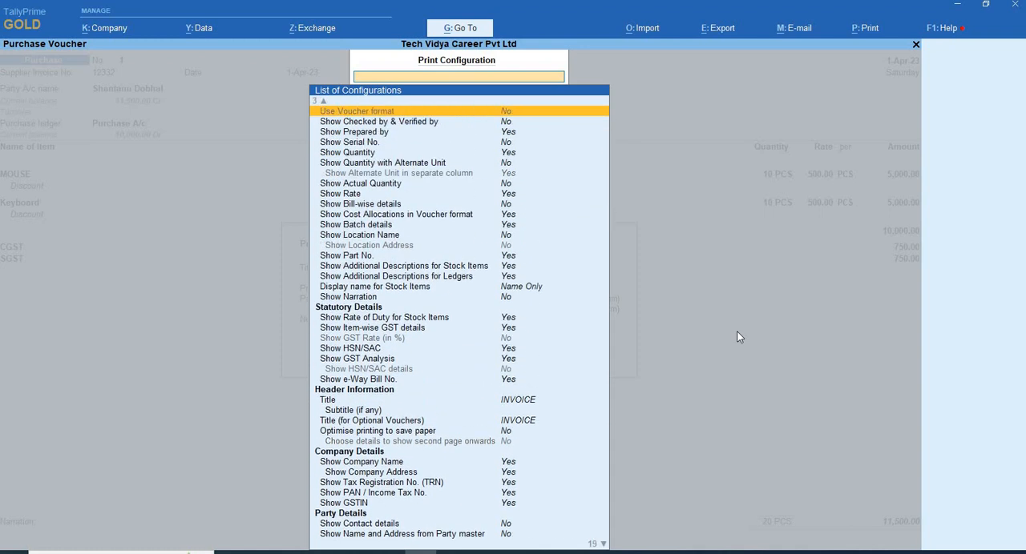
- Set Use Simple Invoice format to No in the voucher details and preview the invoice
key(Up)
key(Up)
key(Down)
key(Down)
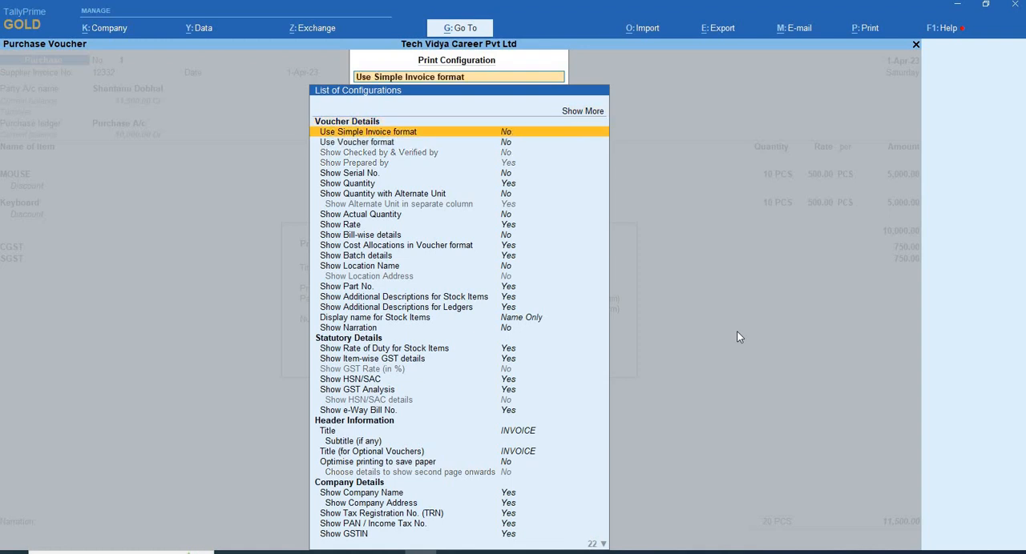
key(Escape)
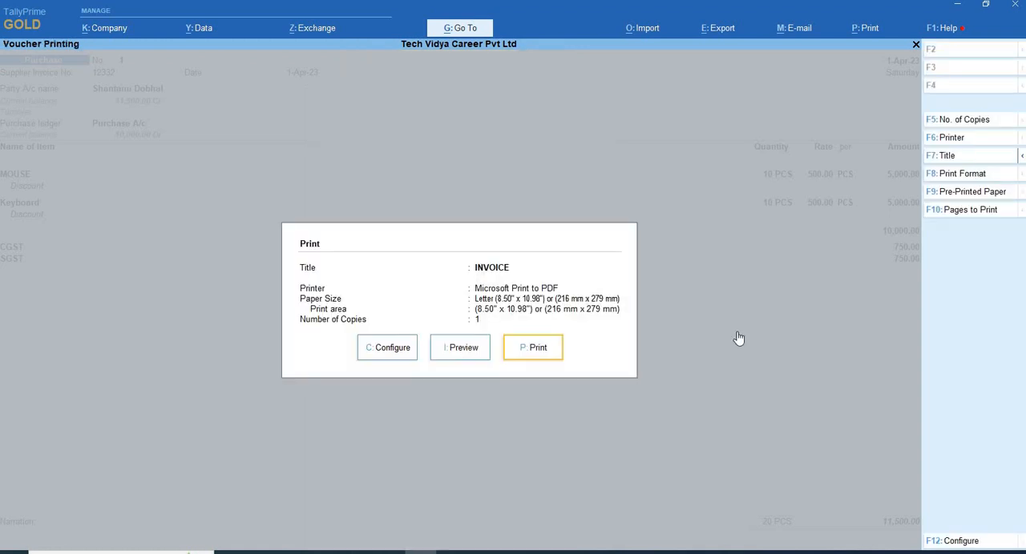
key(i)
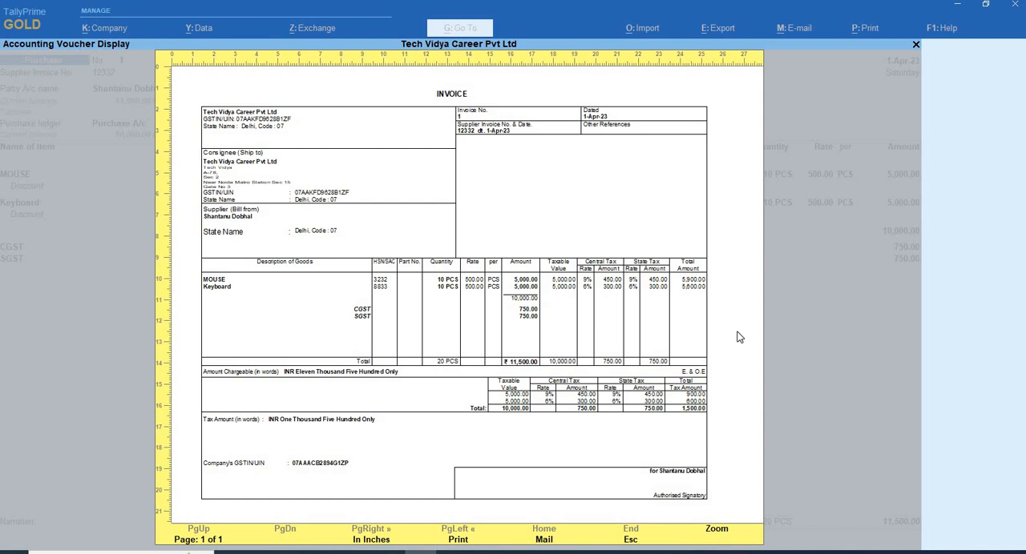
- Set Use Voucher format to Yes in the print configuration and preview the voucher
key(Escape)
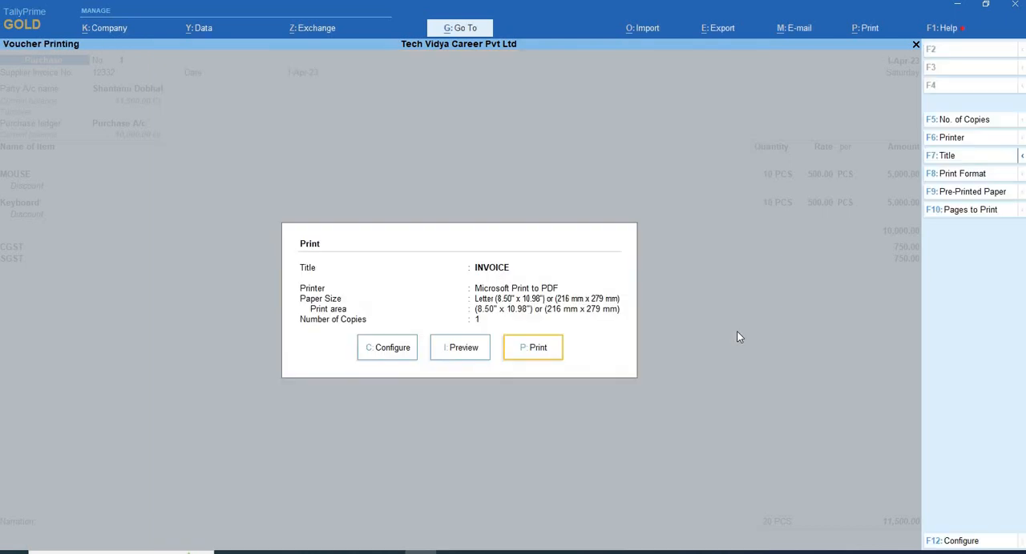
key(Left)
key(Left)
key(Return)
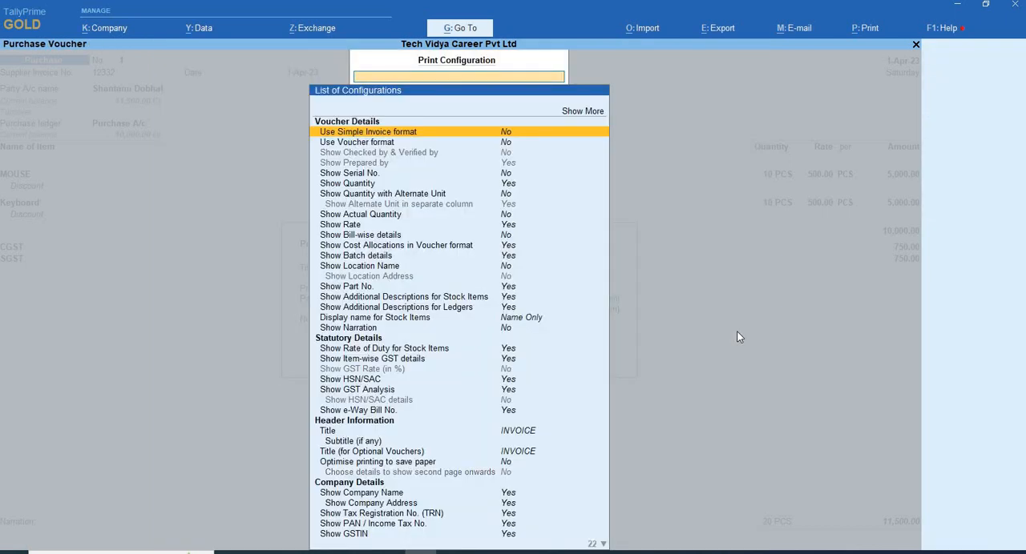
key(Down)
key(Return)
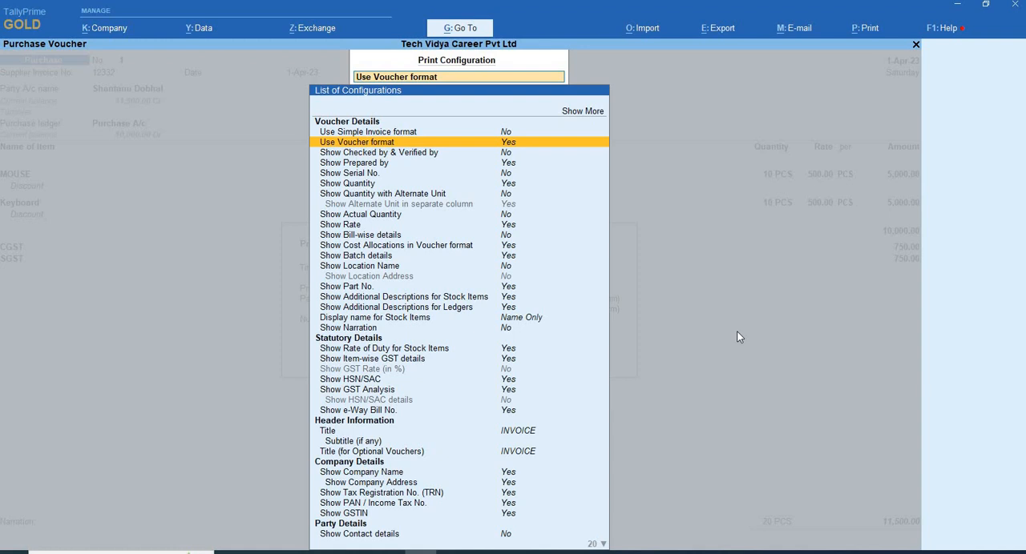
key(Escape)
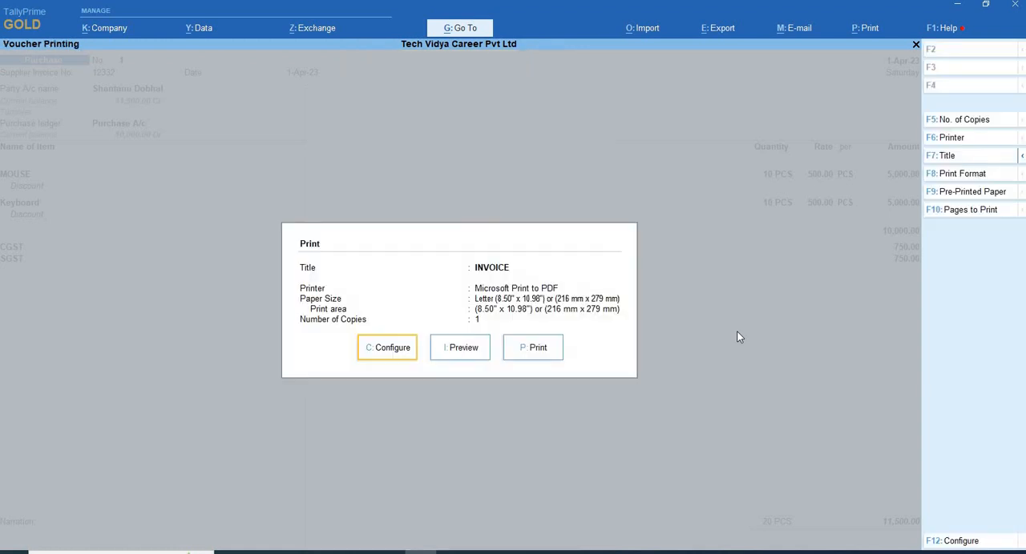
key(Right)
key(Return)
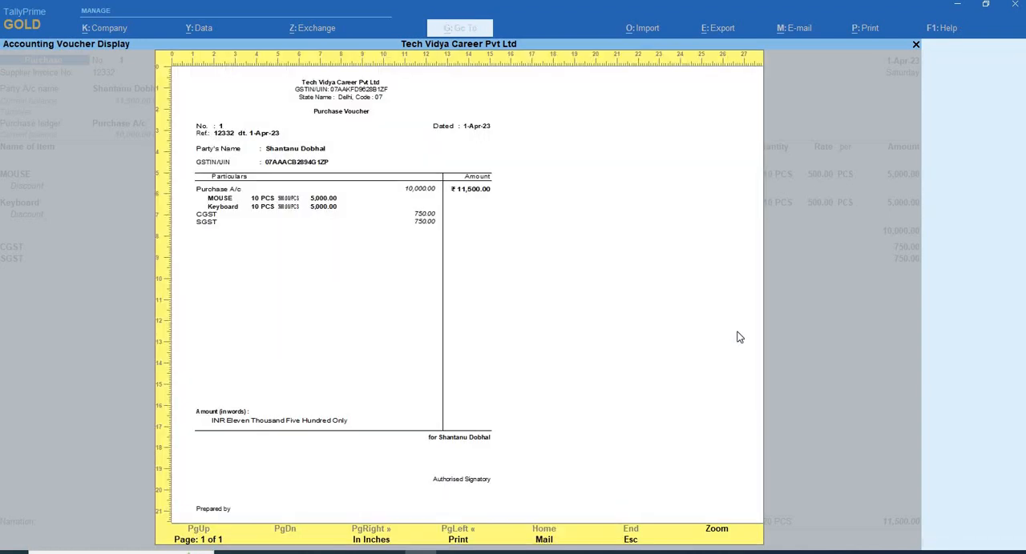
- Close the preview and set Use Voucher format back to No in the print configuration
key(Escape)
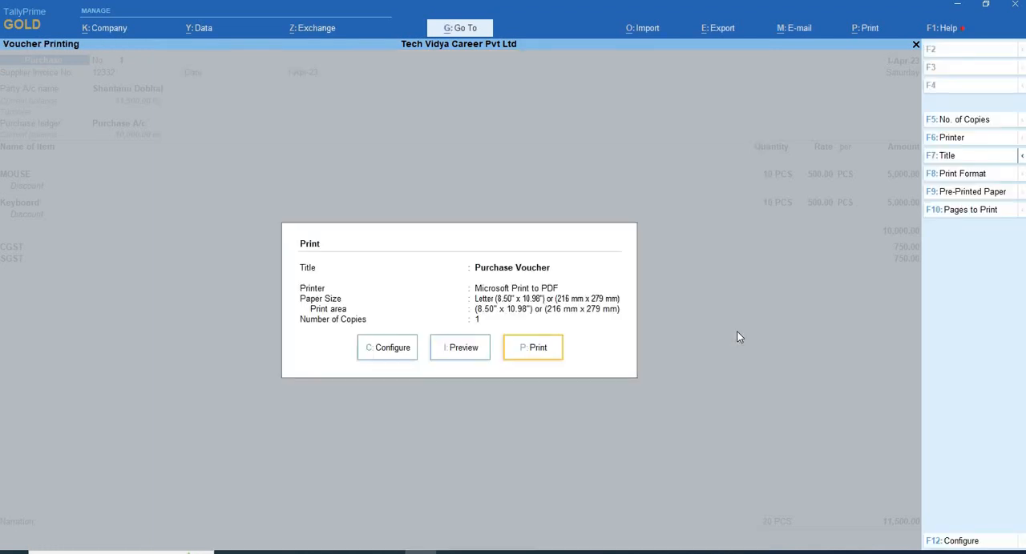
key(c)
key(Down)
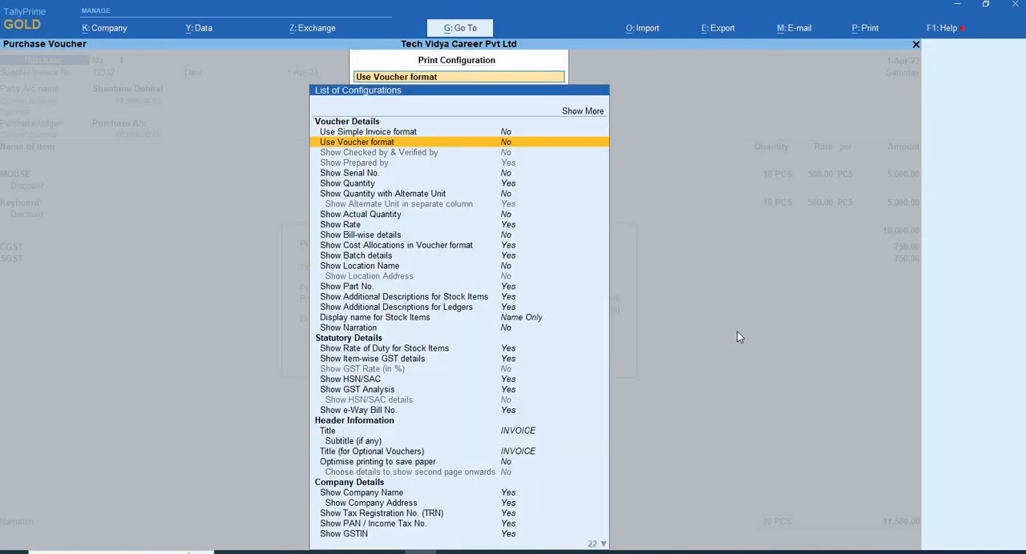
- Examine the remaining voucher details and statutory options in the print configuration
key(Down)
key(Down)
key(Down)
key(Down)
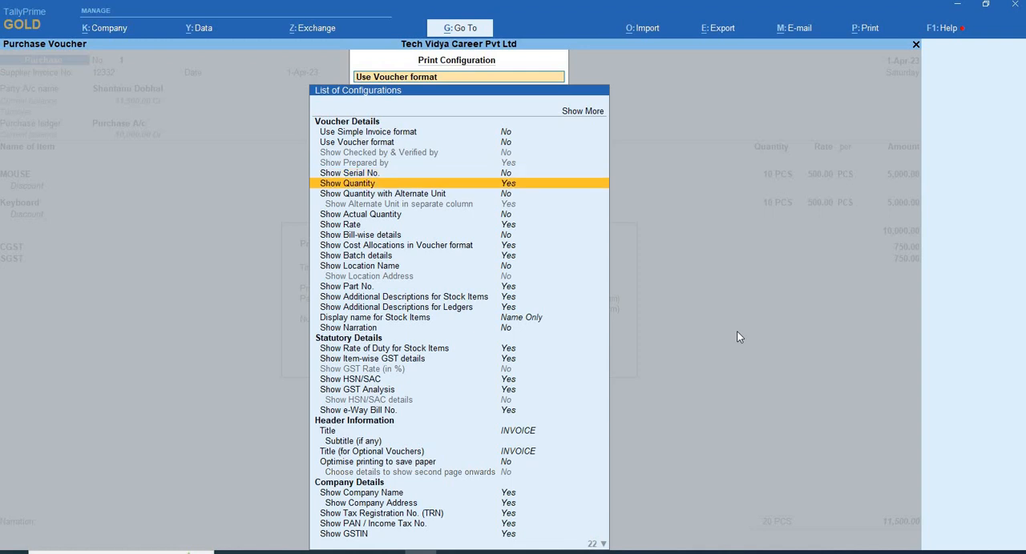
key(Down)
key(Down)
key(Down)
key(Down)
key(Down)
key(Down)
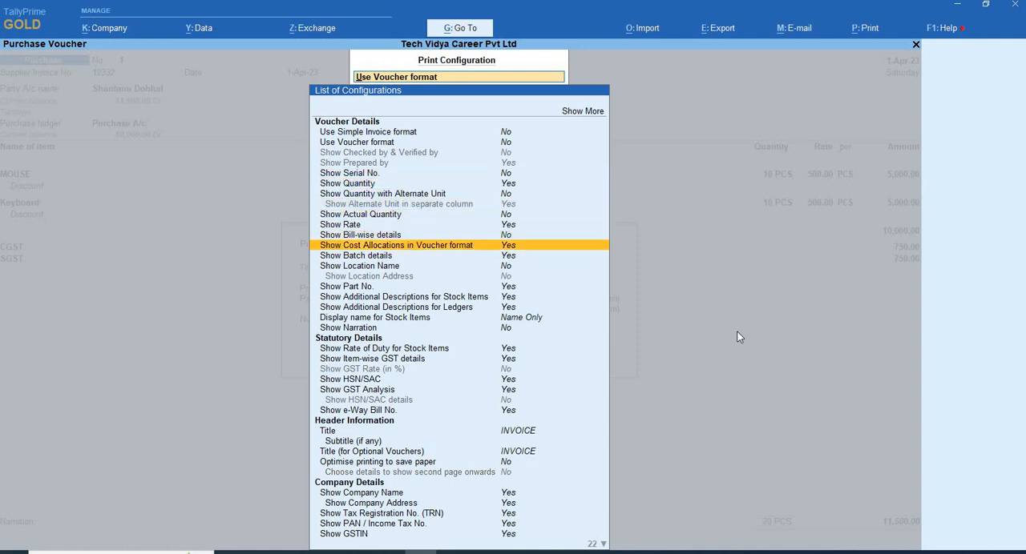
key(Down)
key(Down)
key(Down)
key(Down)
key(Down)
key(Down)
key(Down)
key(Down)
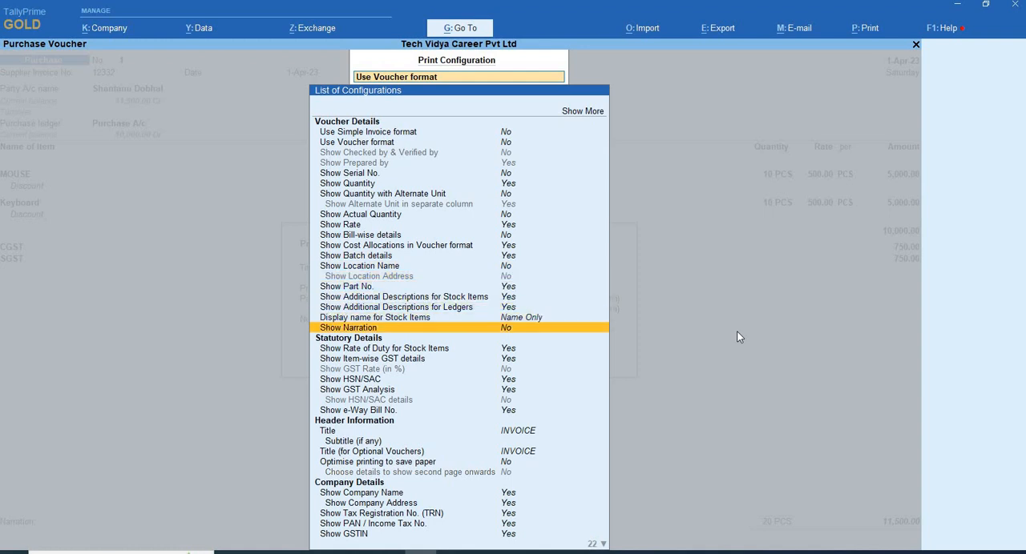
key(Down)
key(Down)
key(Down)
key(Down)
key(Down)
key(Down)
key(Down)
- Leave the print configuration and preview the purchase voucher in the detailed invoice format
key(Escape)
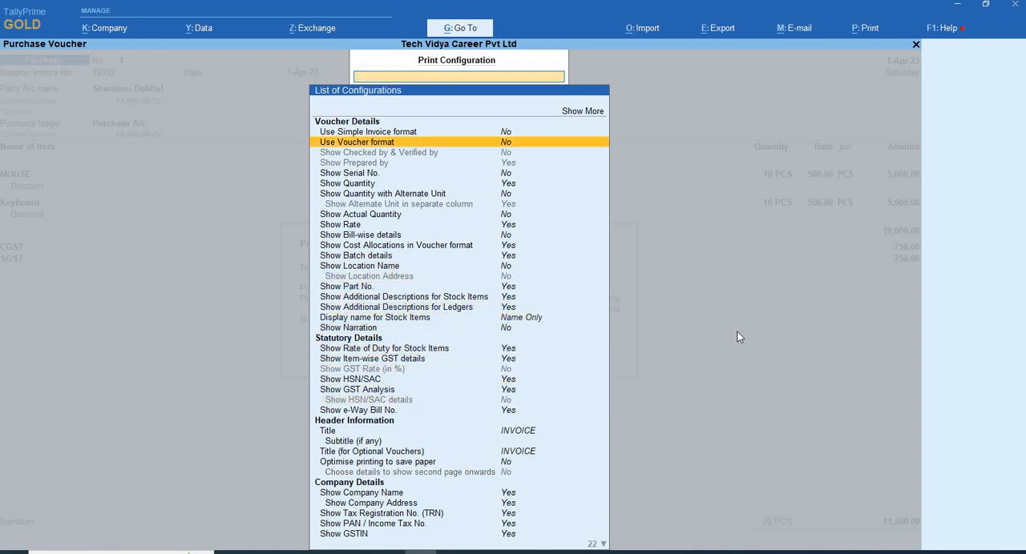
key(Escape)
key(Right)
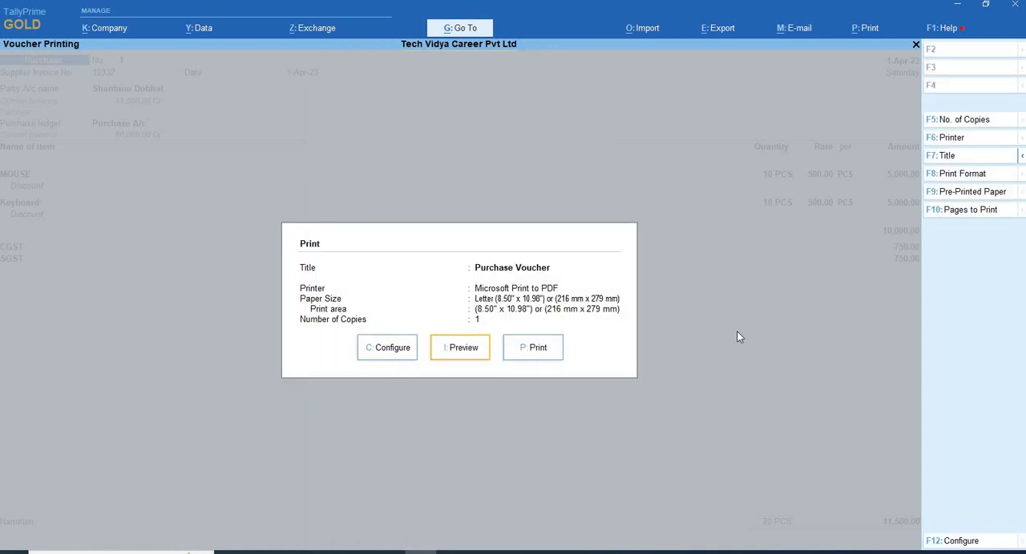
key(Return)
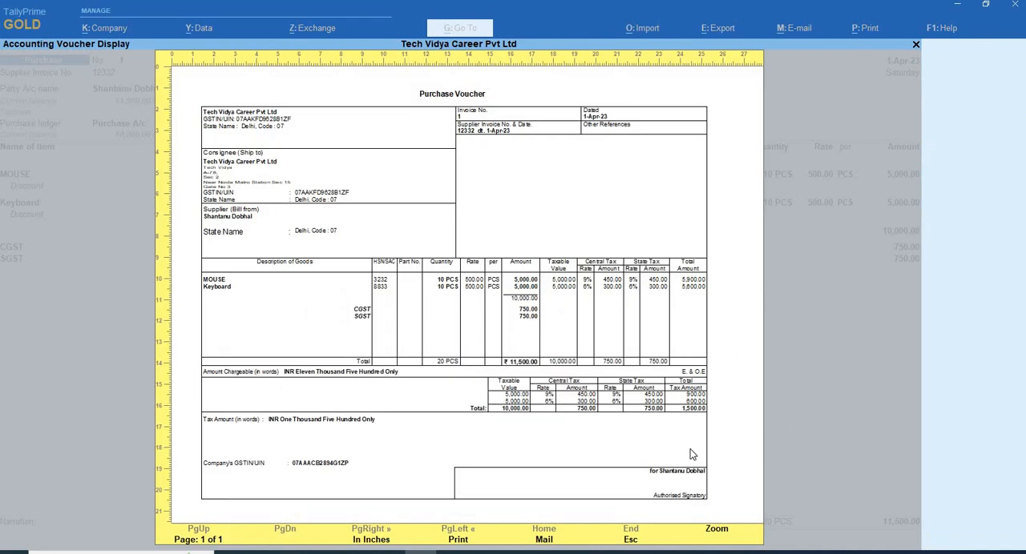
- Close the preview and print dialog, and save the purchase voucher
key(Escape)
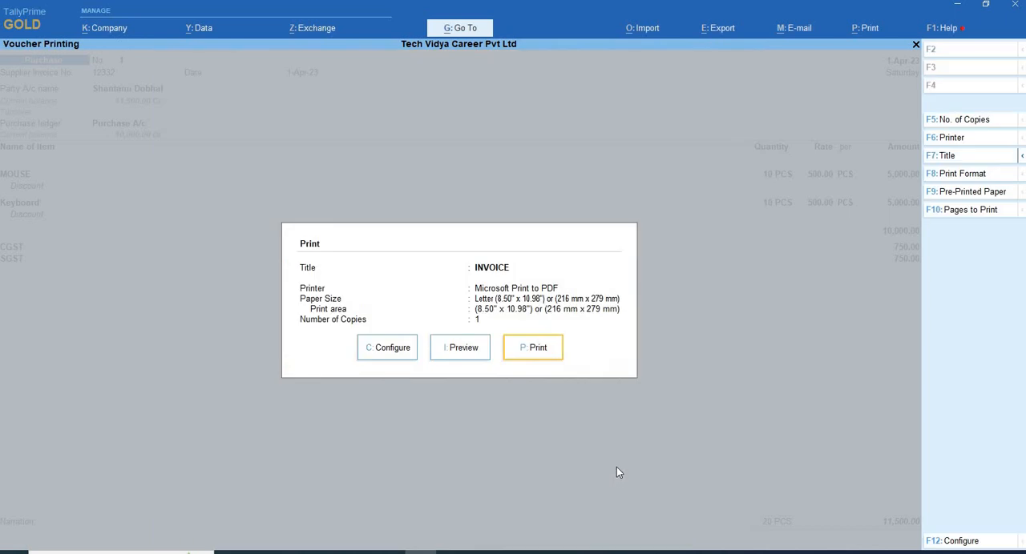
key(Escape)
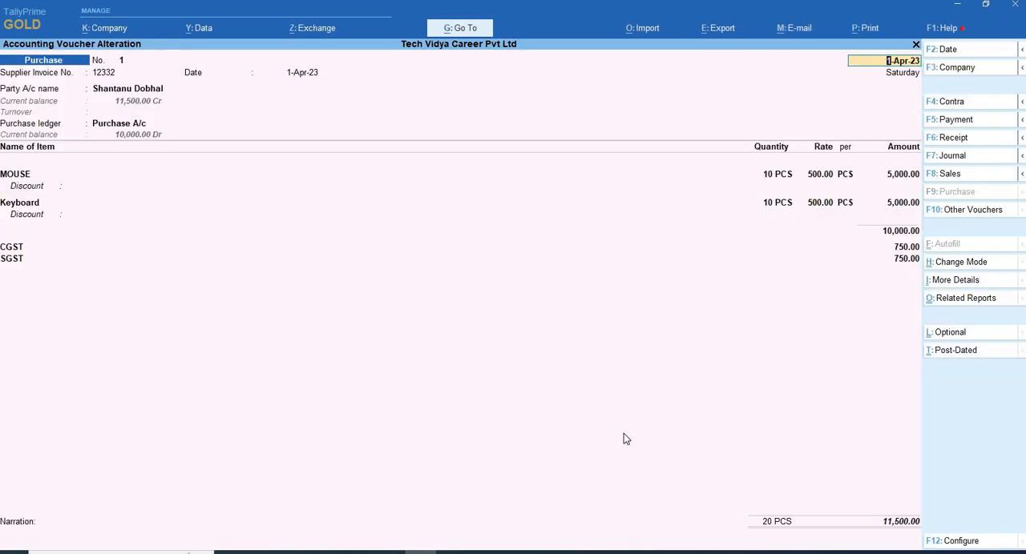
key(ctrl)
key(ctrl+a)
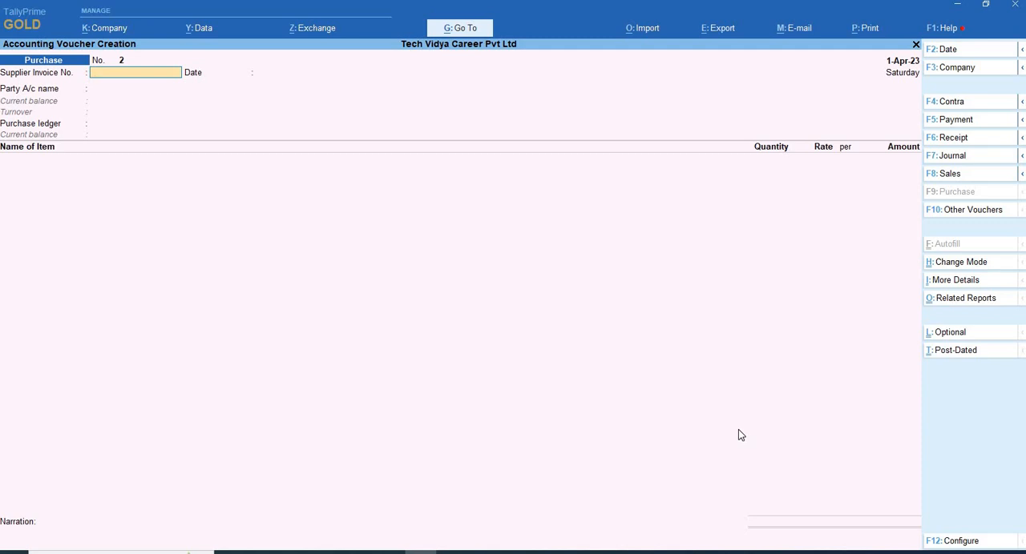
- Start a sales voucher with reference number 1233 and set its voucher date to 2-4-2023
key(F8)
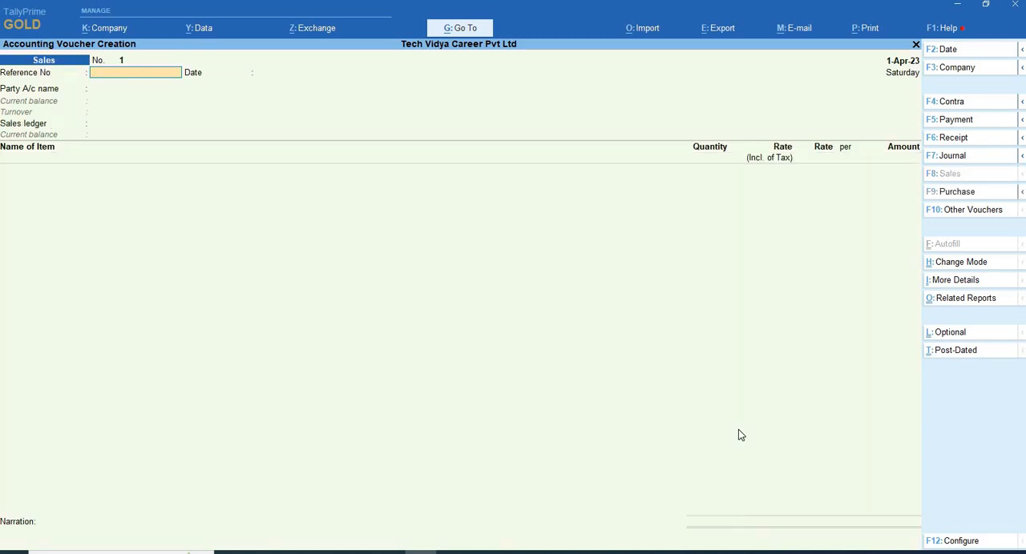
text(1233)
key(F2)
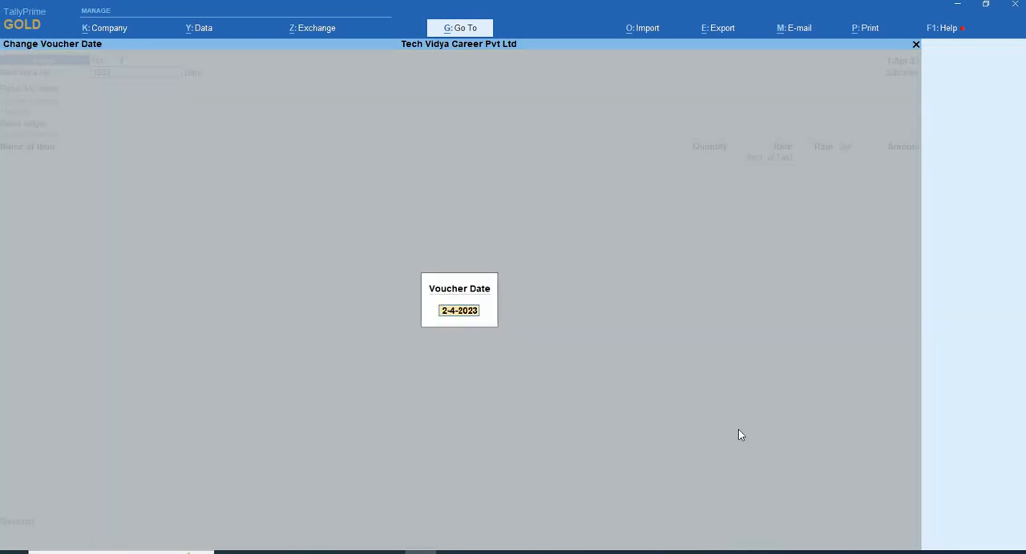
key(Return)
key(Return)
key(Return)
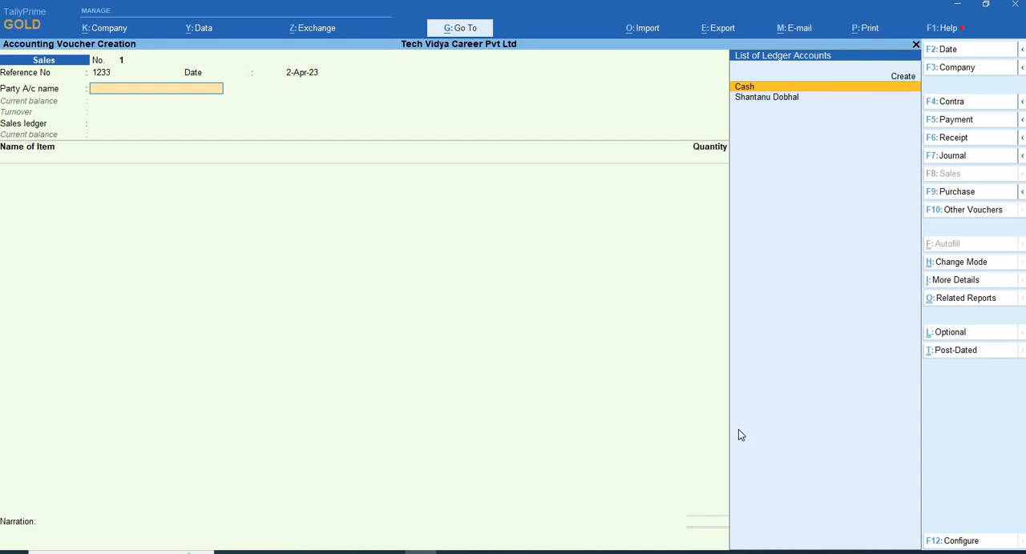
- Create a party ledger with the customer's name under Sundry Debtors, keeping bill-by-bill balances enabled and the default credit period blank
key(Up)
key(Return)
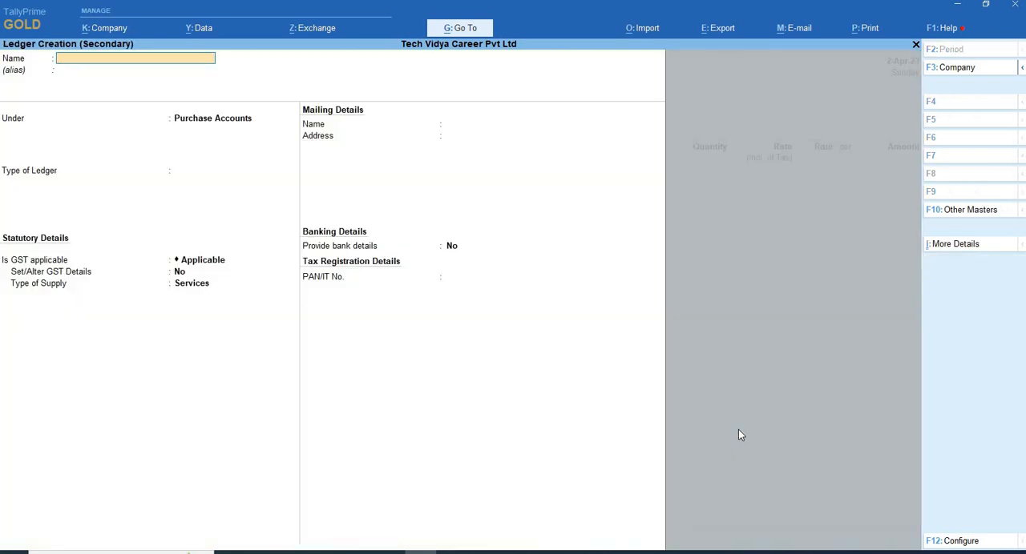
key(Return)
key(Return)
text(Su)
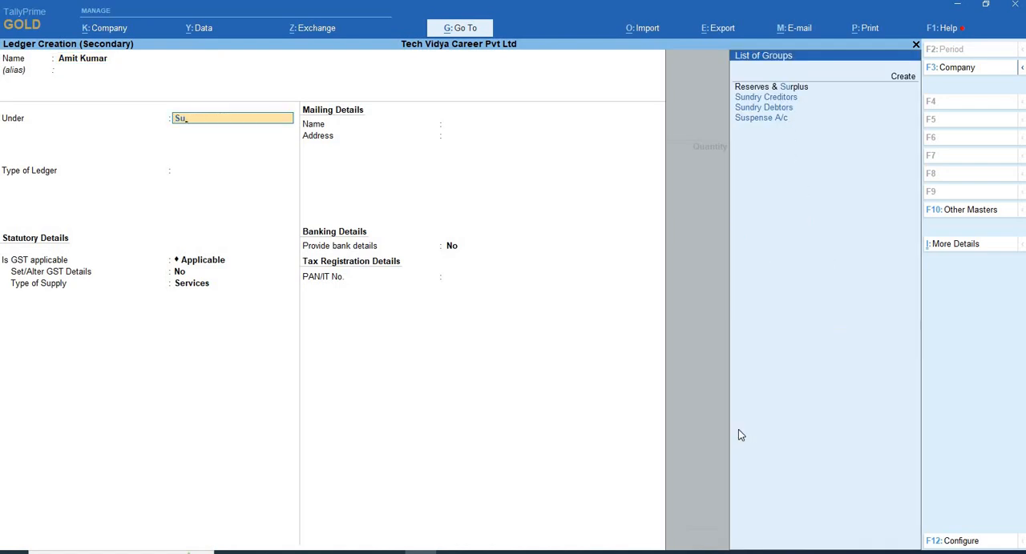
key(Down)
key(Down)
key(Return)
- Set the customer ledger's registration type to Consumer, leave bank and GST details at No, and save the ledger
key(Return)
key(Return)
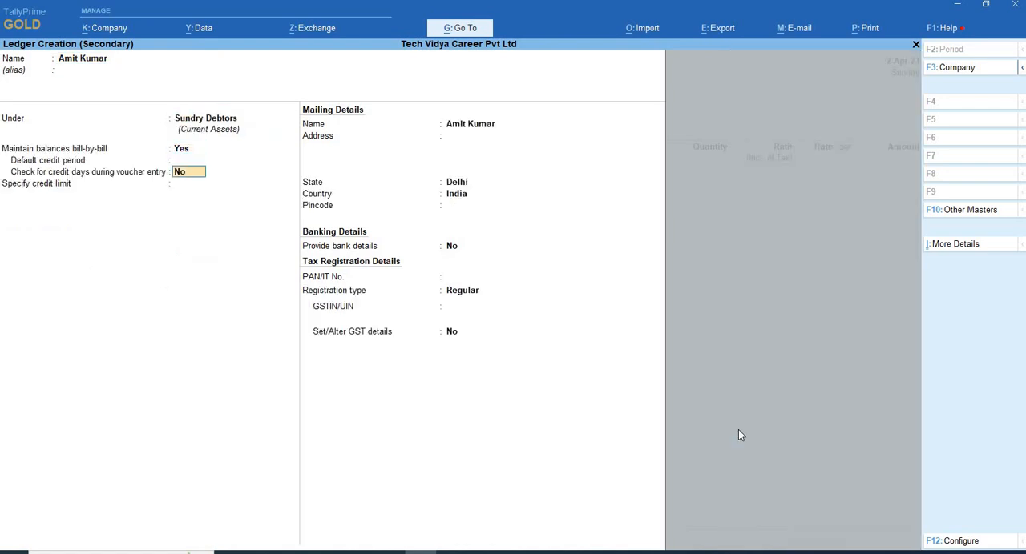
key(Return)
key(Return)
key(Return)
key(Return)
key(Return)
key(Return)
key(Return)
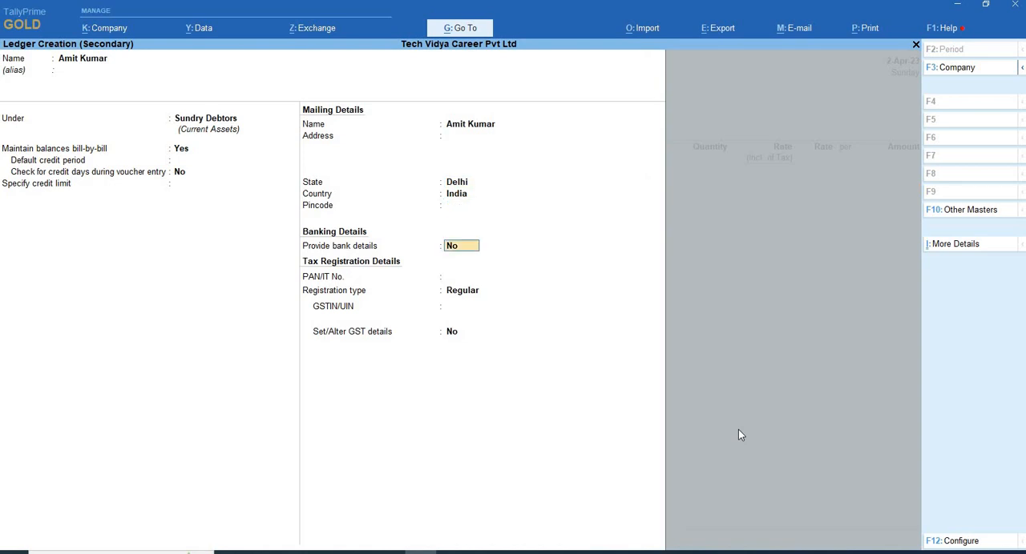
key(Return)
key(Return)
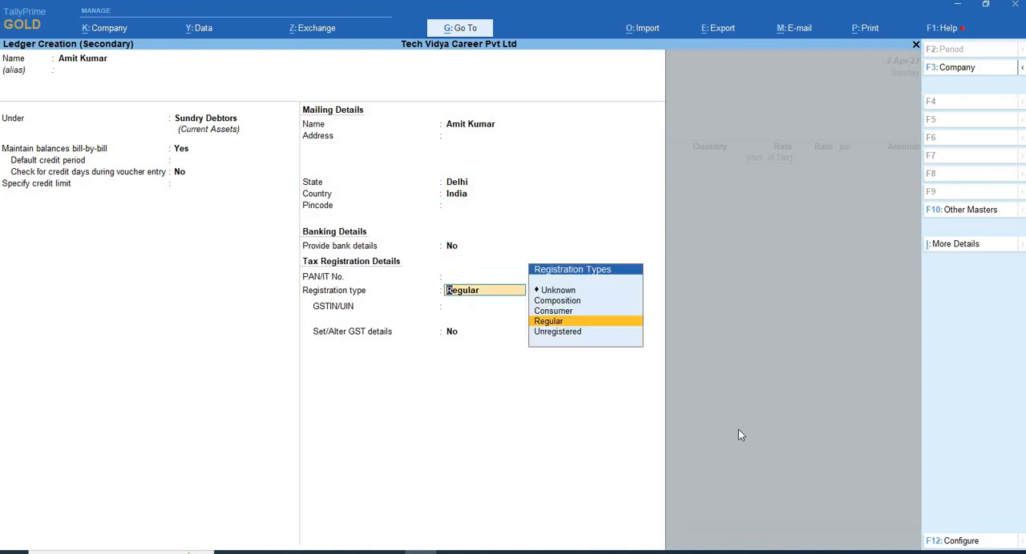
key(Up)
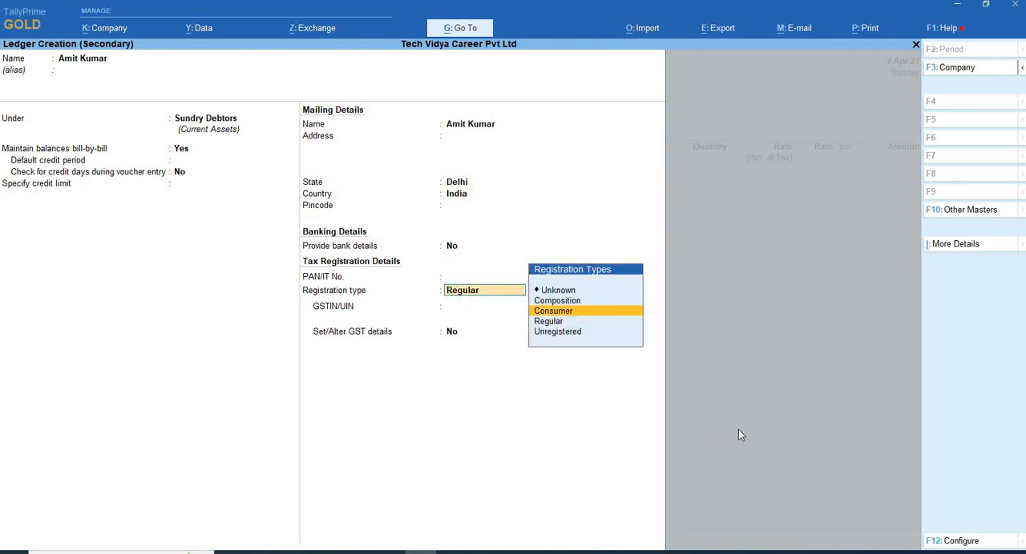
key(Return)
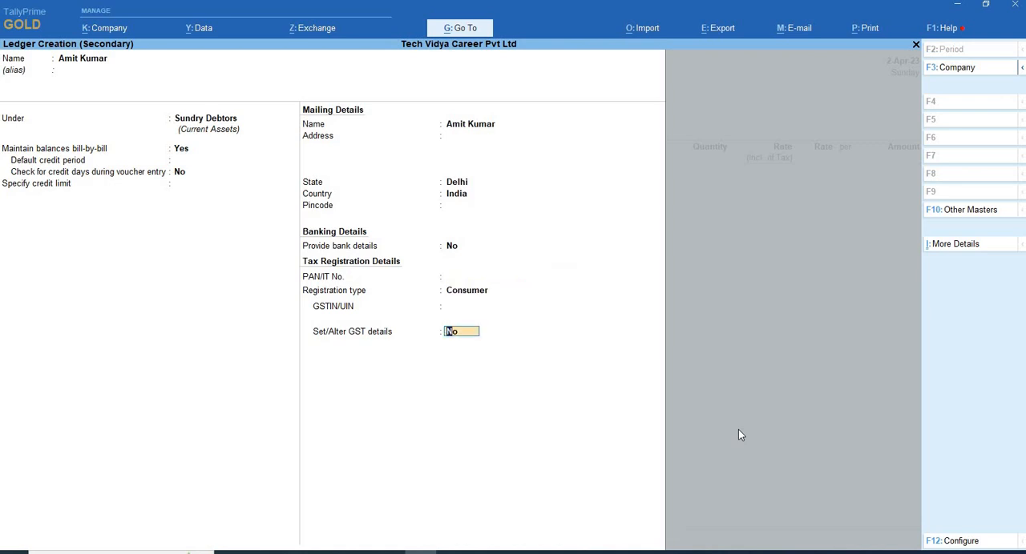
key(Return)
key(Return)
key(Return)
key(Return)
key(Return)
key(Return)
key(Return)
key(Return)
key(Return)
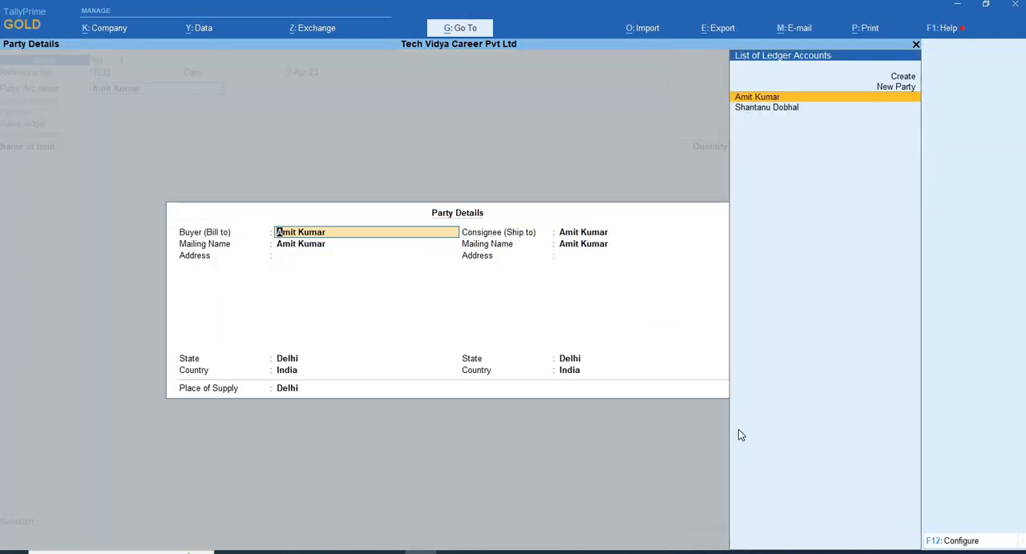
- Accept the new party's buyer and consignee details with Delhi as the place of supply
key(Return)
key(Return)
key(Return)
key(Return)
key(Return)
key(Return)
key(Return)
key(Return)
key(Return)
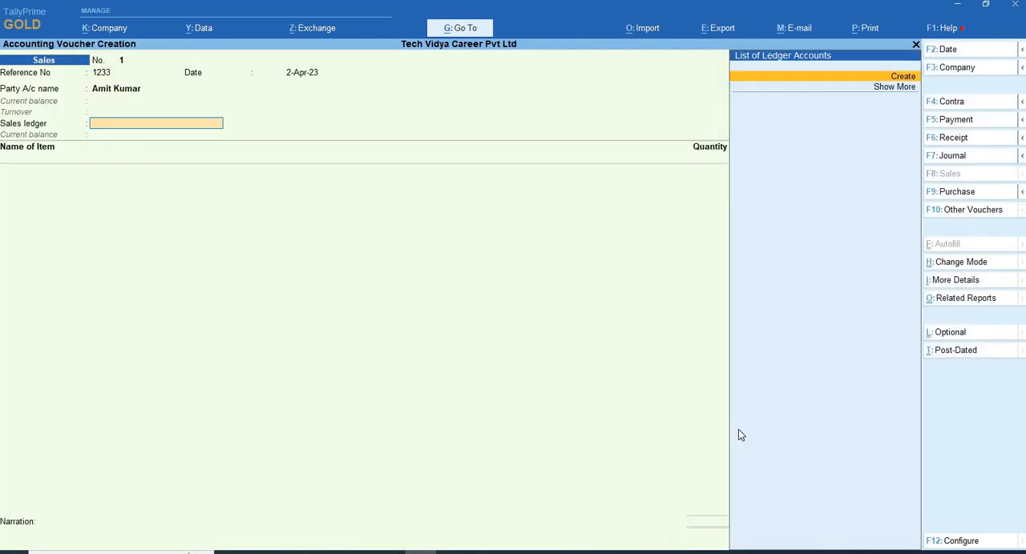
- Create a sales ledger named Sales A/c under Sales Accounts with GST applicable, and use it in the voucher
key(Return)
text(Sales)
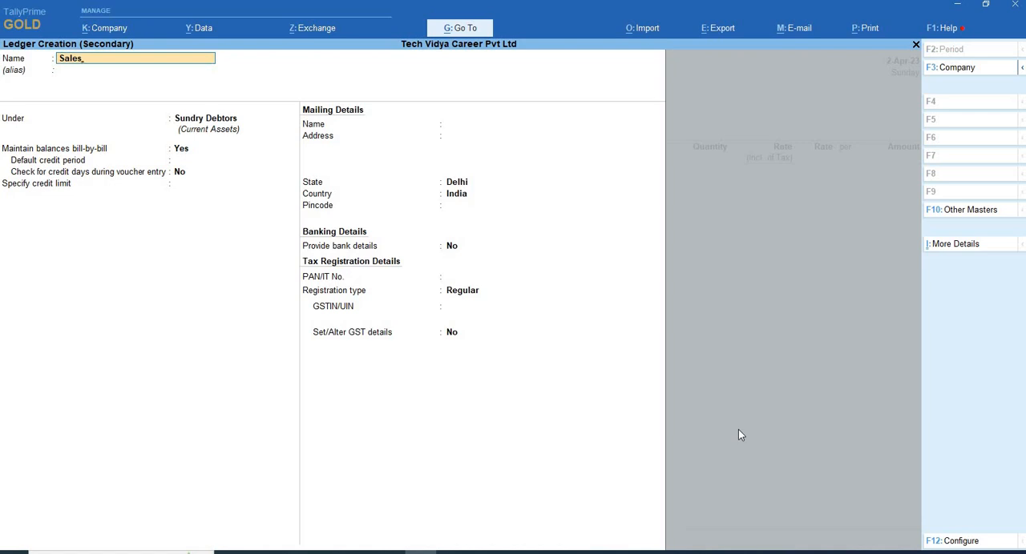
text( A/c)
key(Return)
key(Return)
text(Sa)
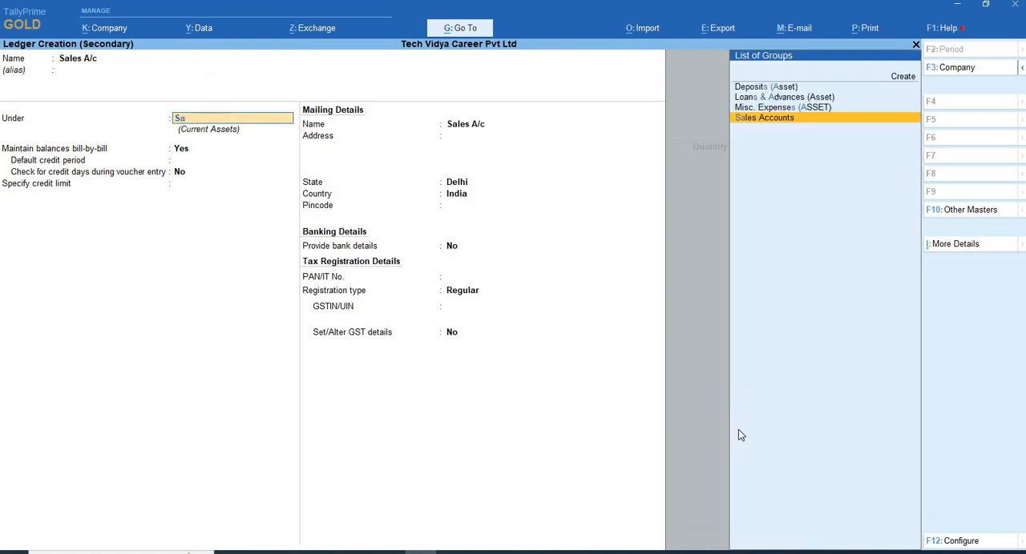
key(Return)
key(Return)
key(Return)
key(Return)
key(Return)
key(Return)
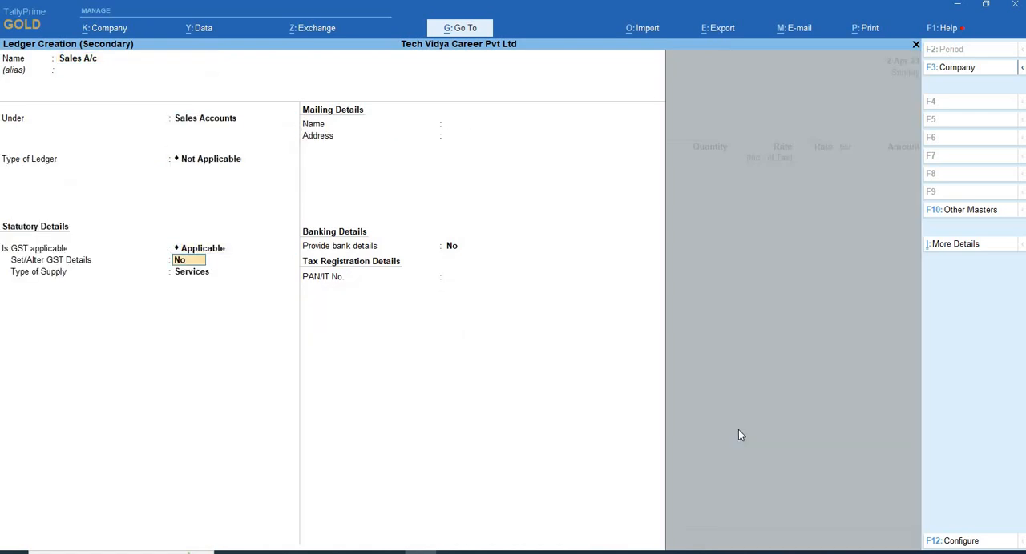
key(Return)
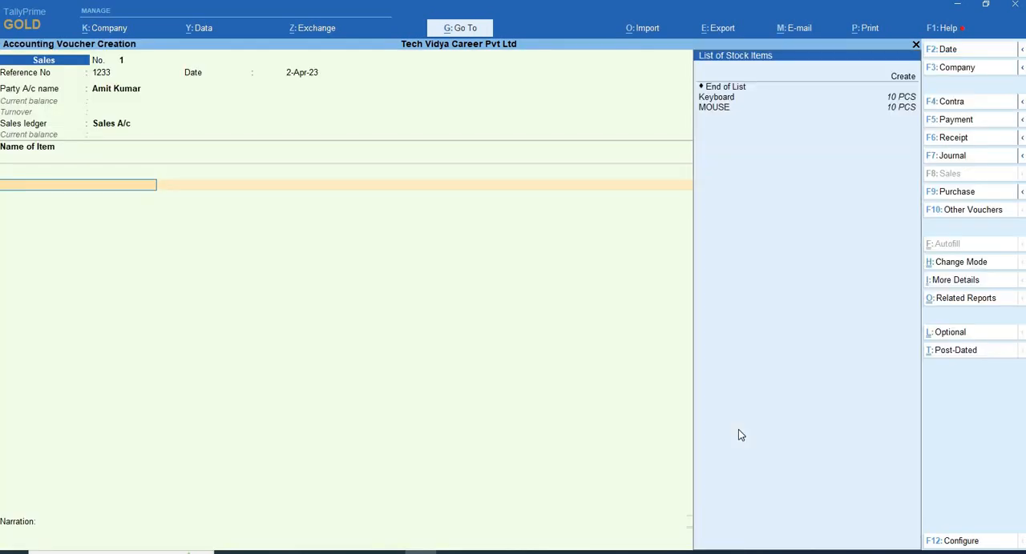
- Add the Keyboard stock item without a description and set its quantity to 5 PCS
key(Down)
key(Return)
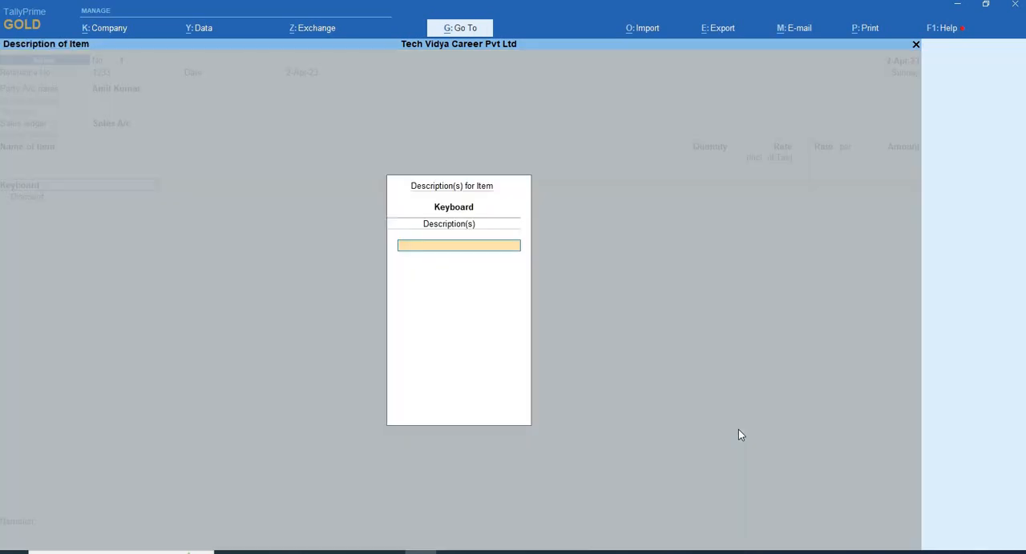
key(Return)
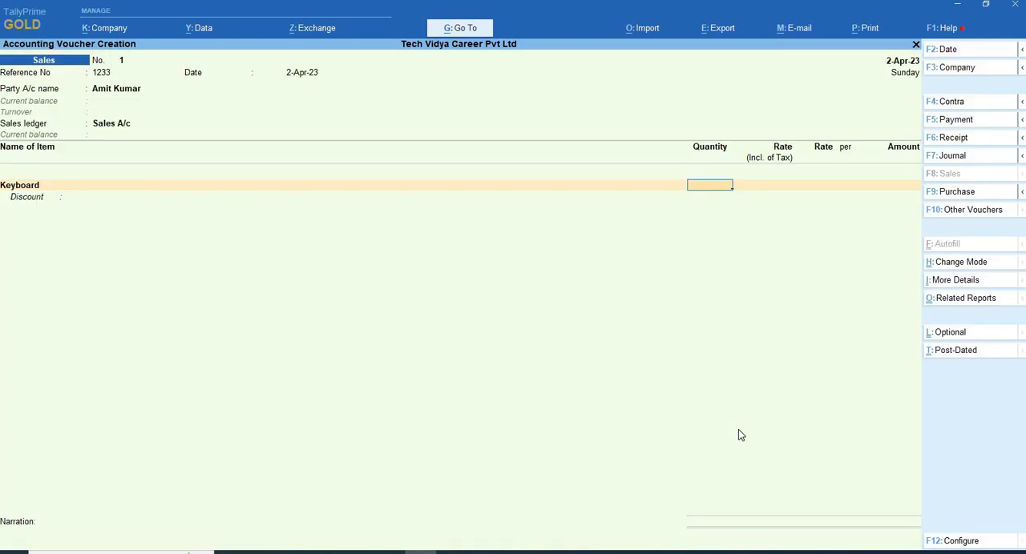
text(5)
key(Return)
key(Return)
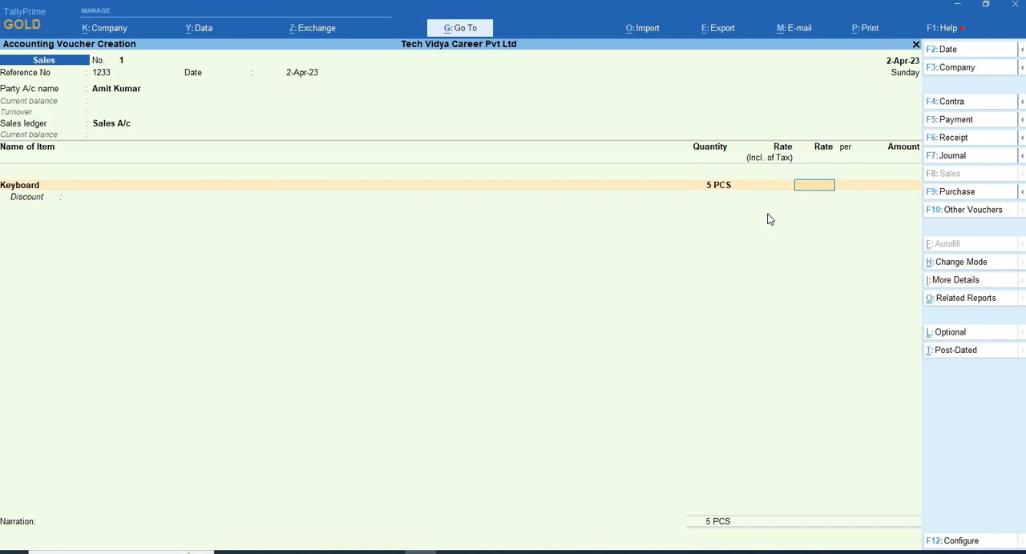
- Set Modify Tax Rate details of GST to No in the voucher configuration and save it
key(F12)
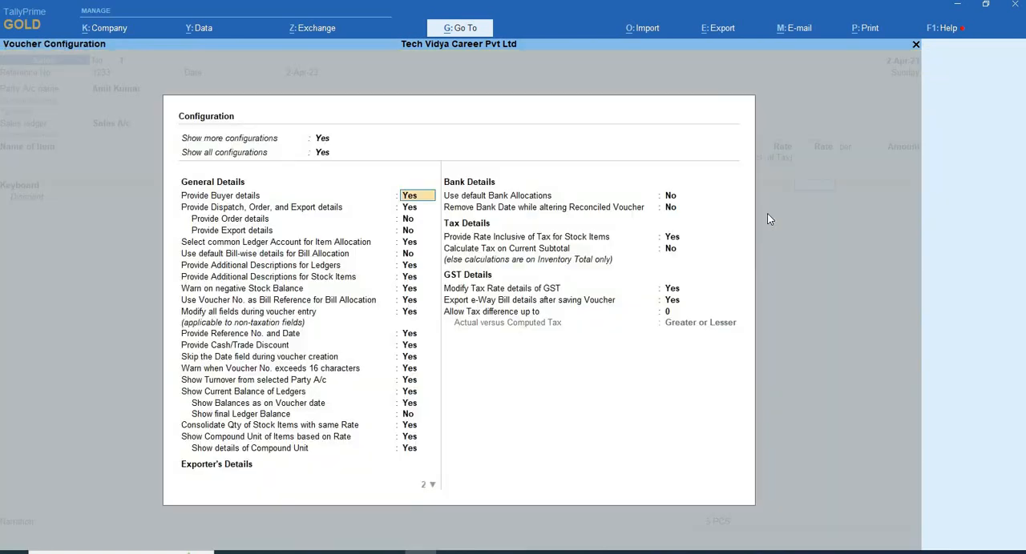
click(673, 292)
key(n)
key(Return)
key(ctrl+a)
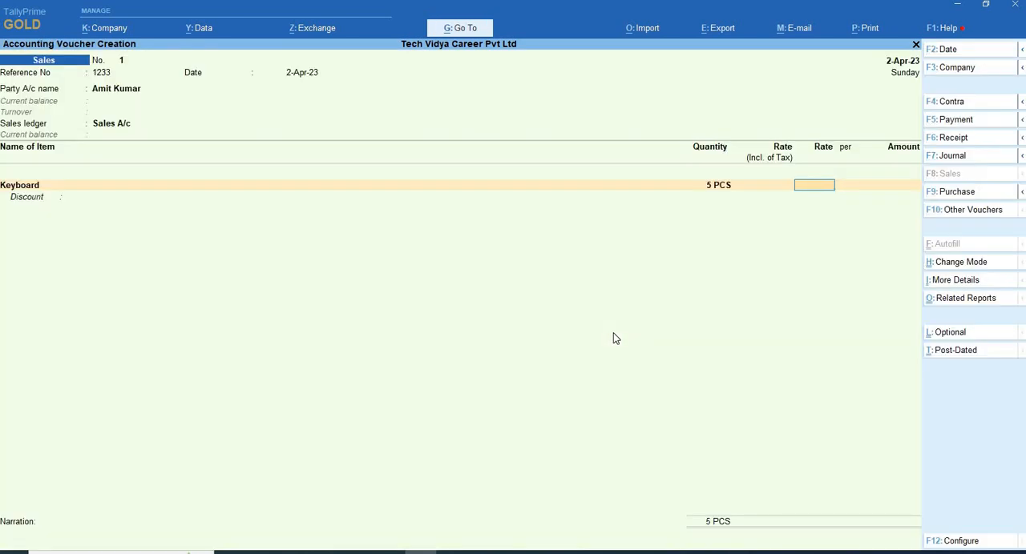
- Set Provide Rate Inclusive of Tax for Stock Items to No in the voucher configuration and save it
key(BackSpace)
key(F12)
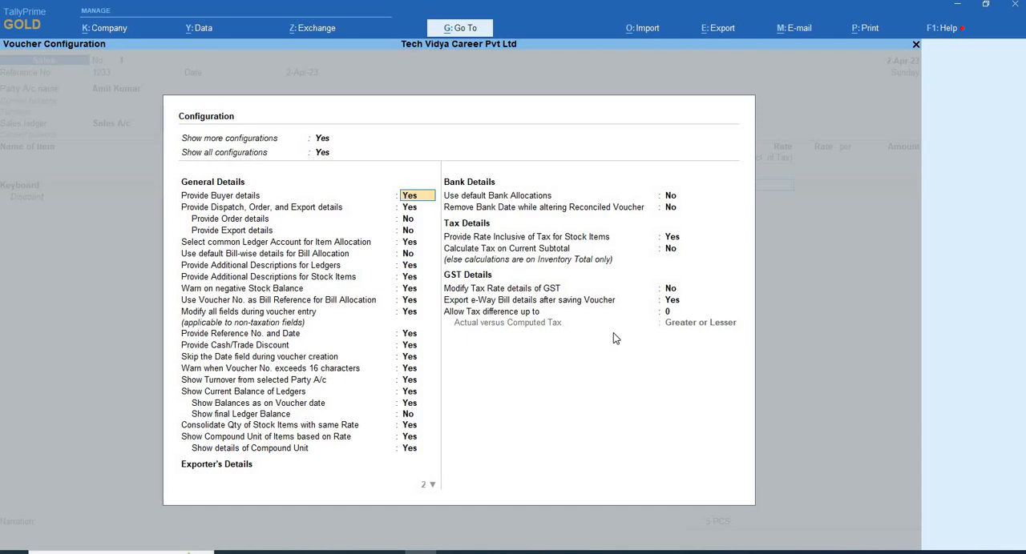
click(669, 238)
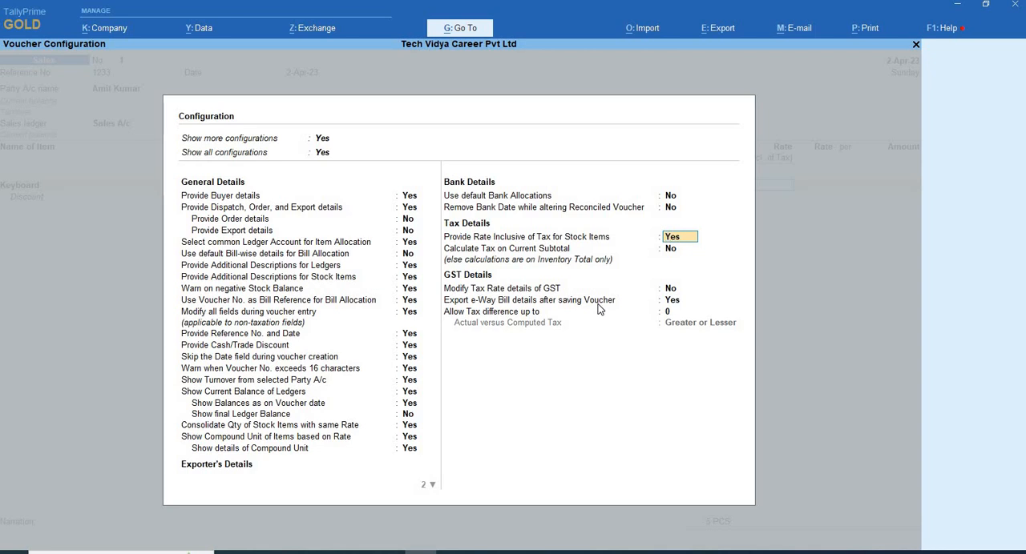
key(n)
key(Return)
key(ctrl+a)
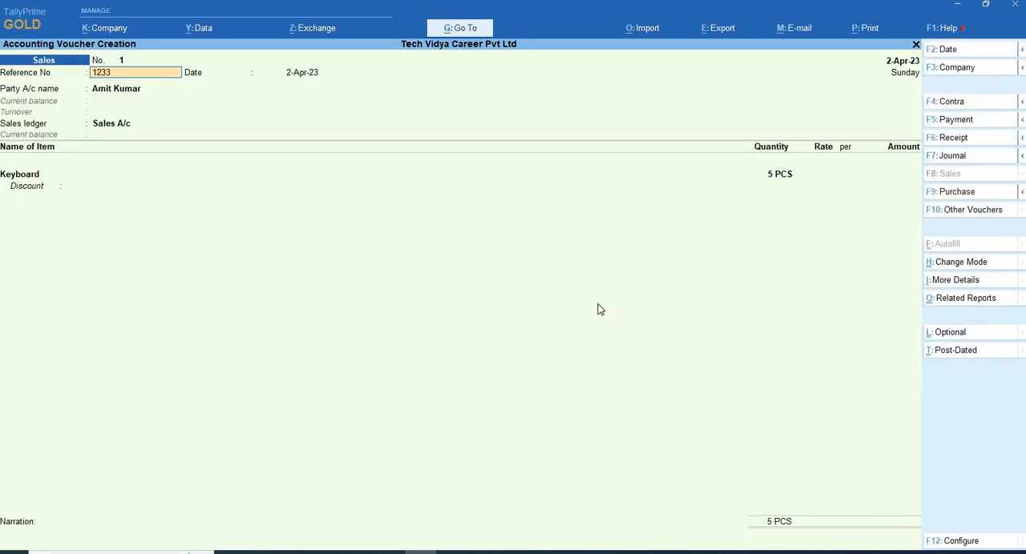
- Accept the existing reference, party details, Sales A/c ledger and Keyboard quantity again to return to the item's rate
key(Return)
key(Return)
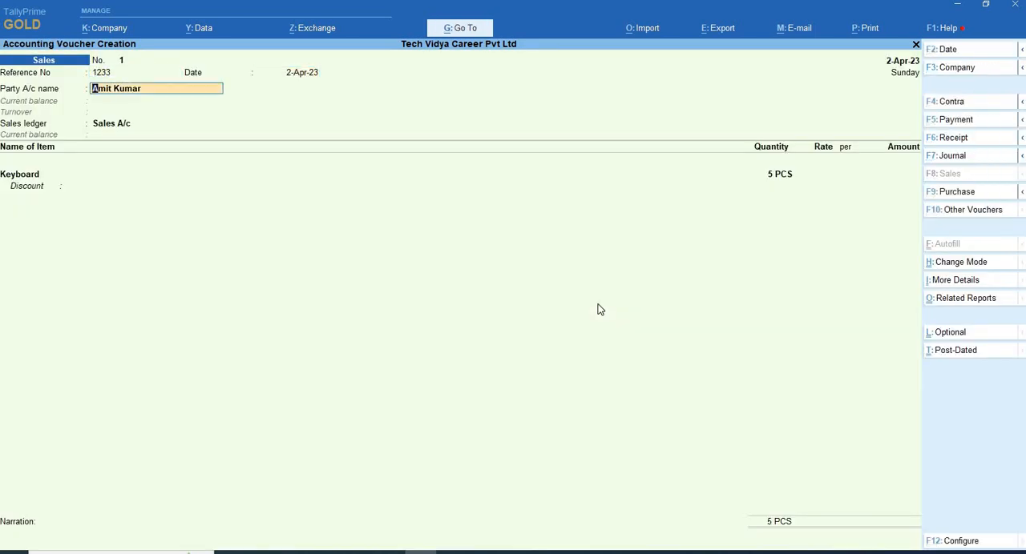
key(Return)
key(Return)
key(Return)
key(Return)
key(Return)
key(Return)
key(Return)
key(Return)
key(Return)
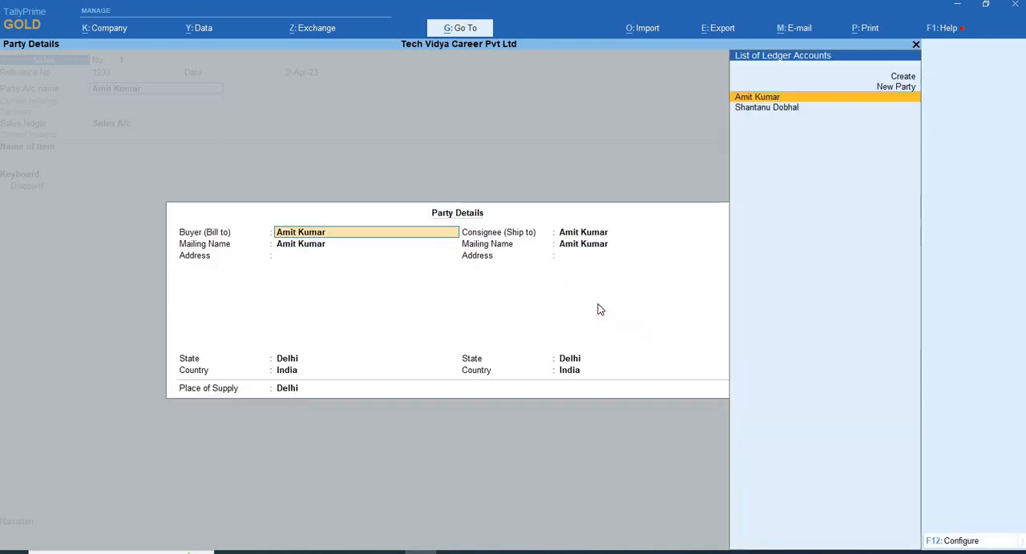
key(Return)
key(Return)
key(Return)
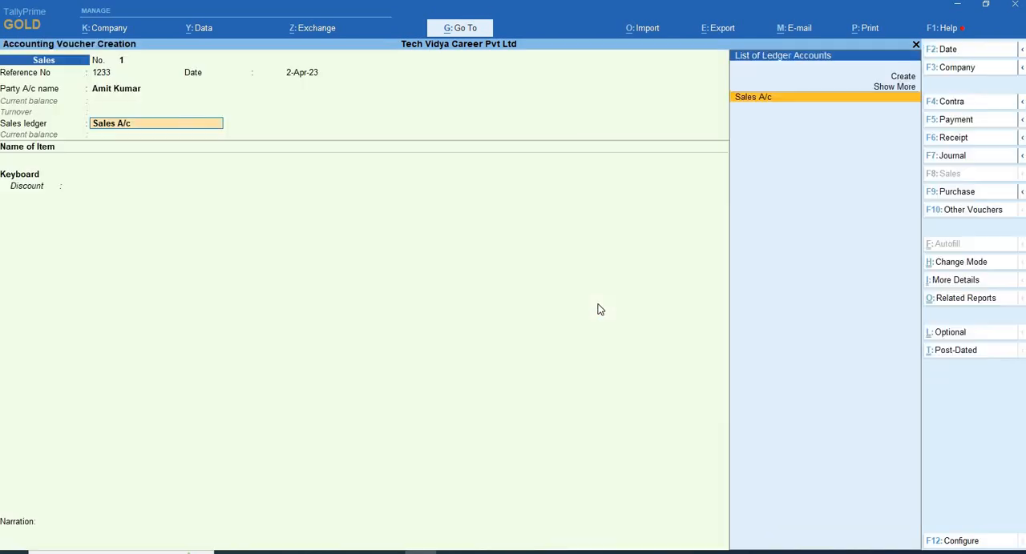
key(Return)
key(Return)
key(Return)
key(Return)
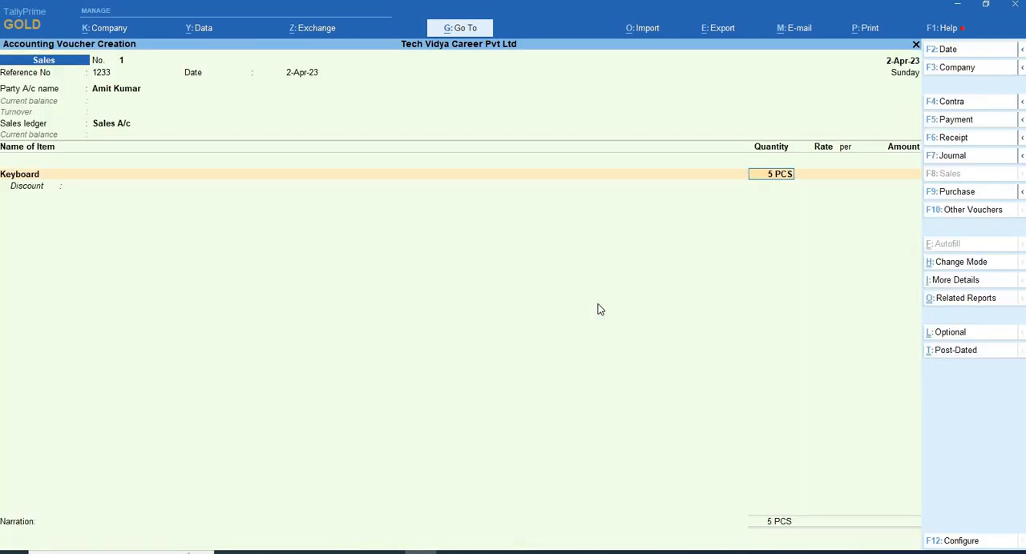
- Set the Keyboard rate to 500 per PCS and leave its discount blank
text(500)
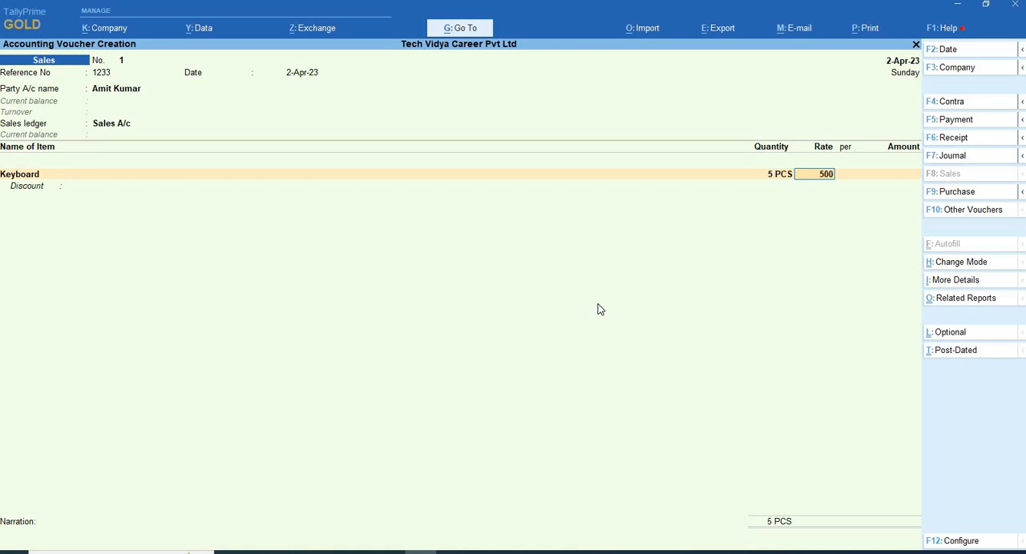
key(Return)
key(Return)
key(Return)
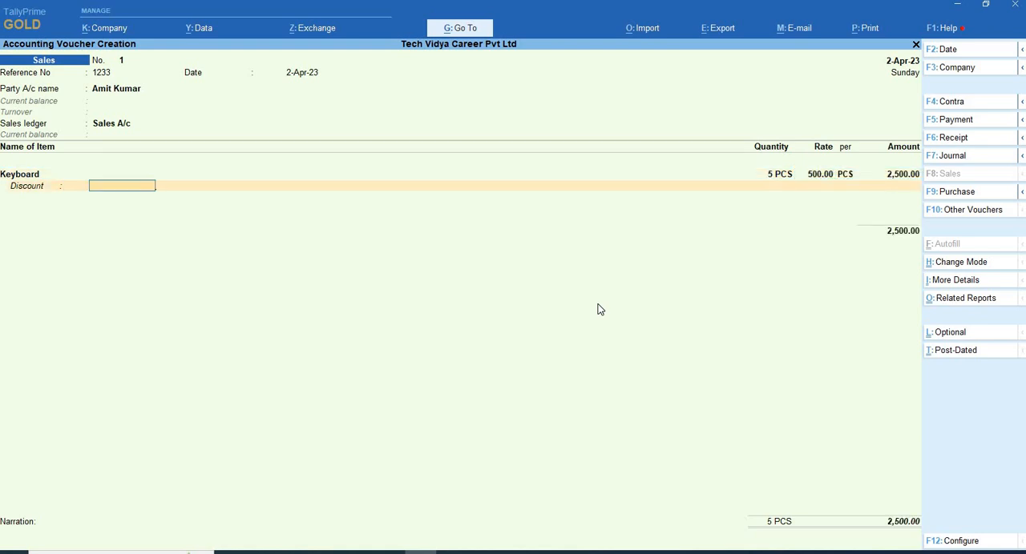
key(Return)
- Add the MOUSE stock item as the second line with a quantity of 5 PCS
key(Down)
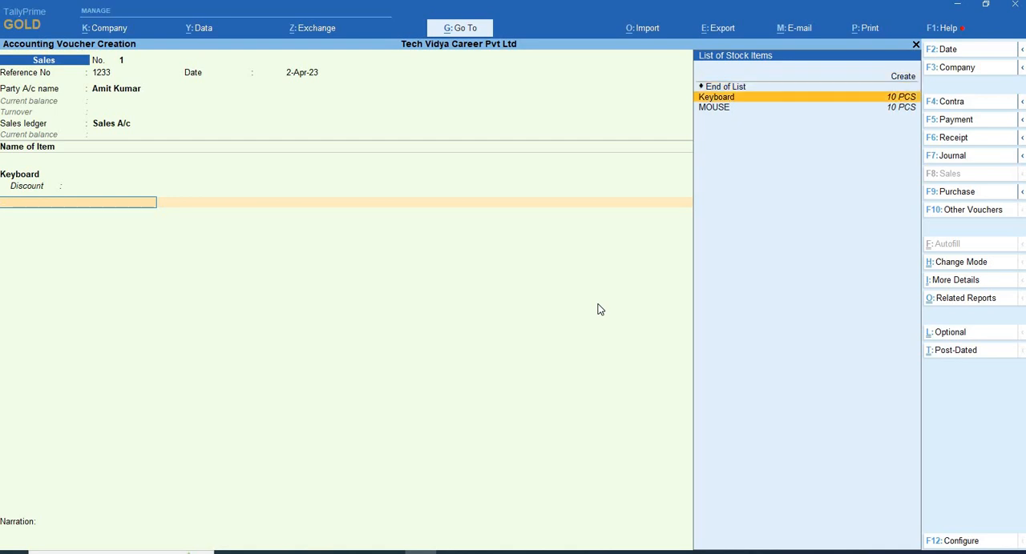
key(Down)
key(Return)
key(Return)
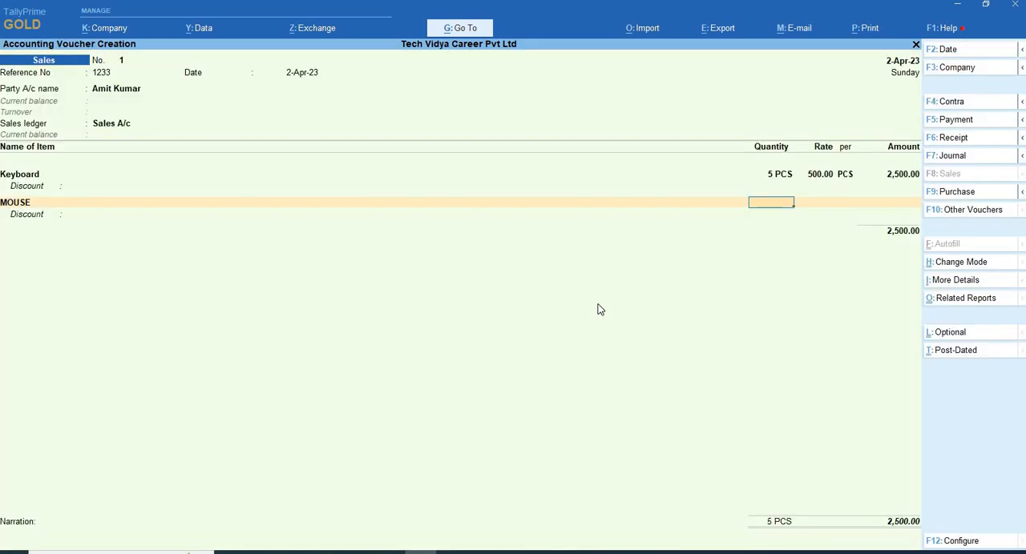
key(Return)
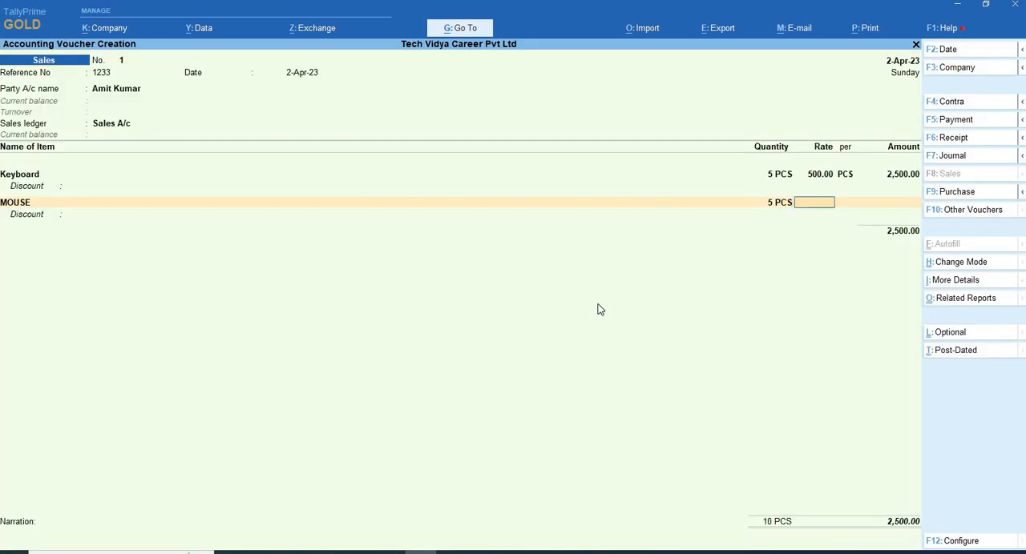
- Go back to the Keyboard line and set its rate to 800 per PCS, leaving the discount blank
key(BackSpace)
key(BackSpace)
key(BackSpace)
key(BackSpace)
key(BackSpace)
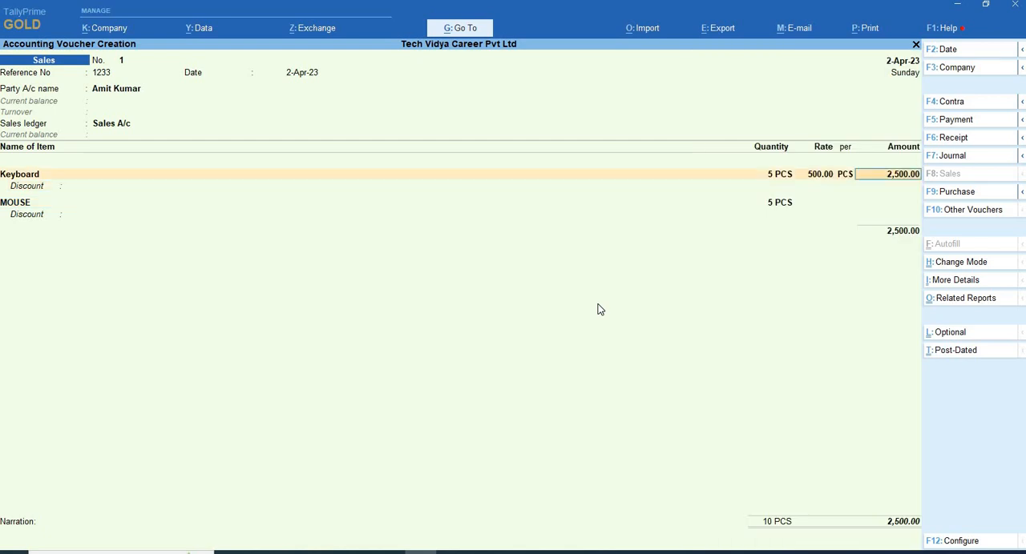
key(BackSpace)
text(8)
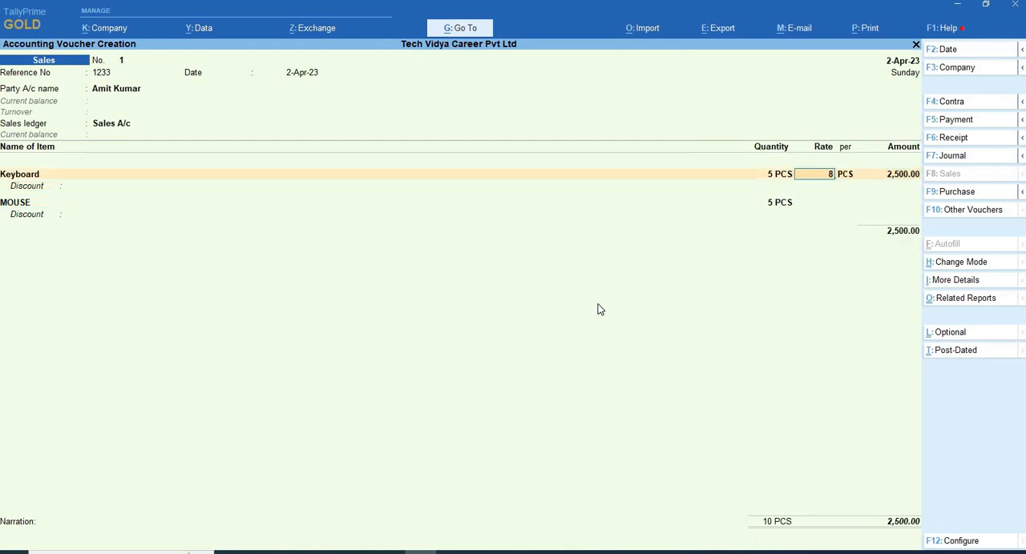
text(00)
key(Return)
key(Return)
key(Return)
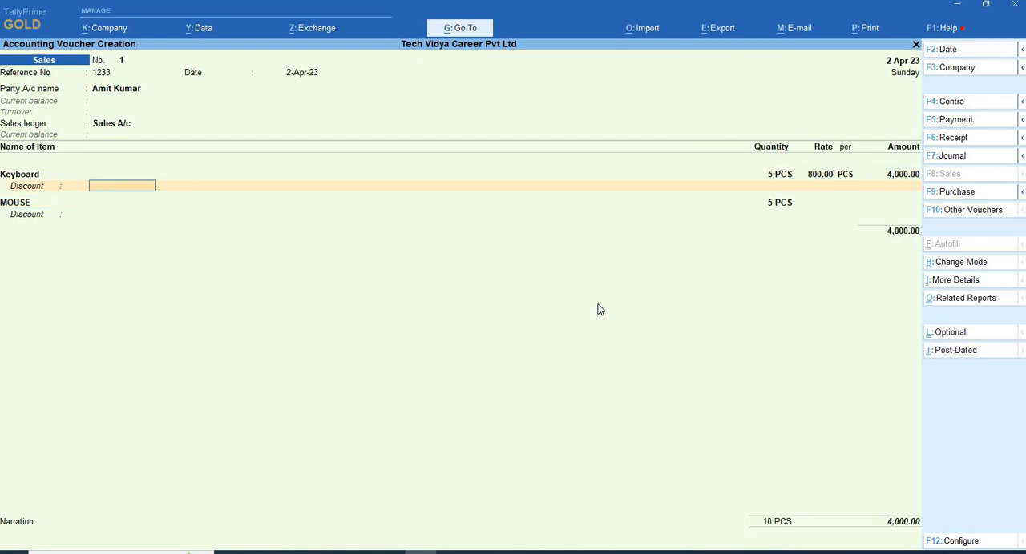
key(Return)
key(Return)
key(Return)
key(Return)
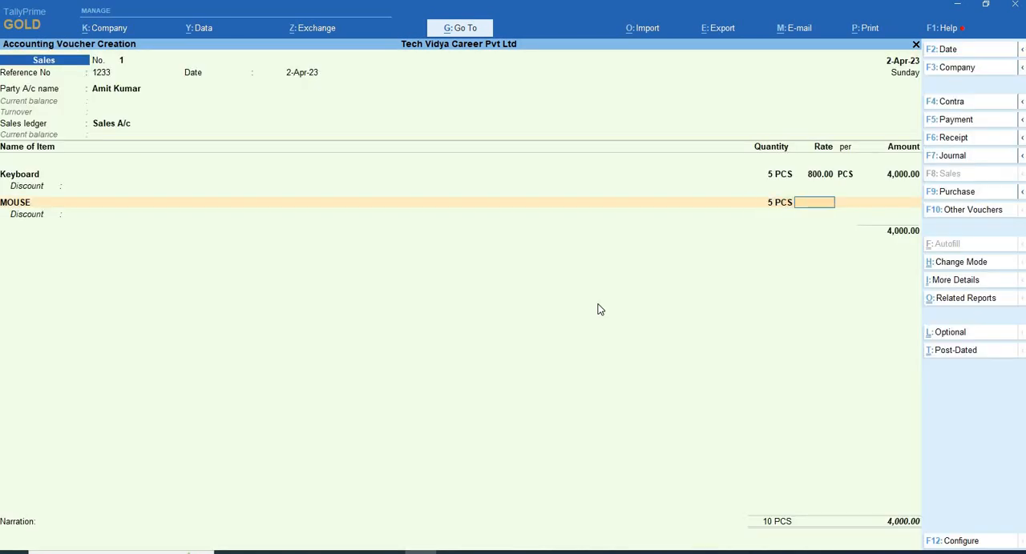
- Set the MOUSE rate to 800 per PCS and finish the stock item list
key(Return)
key(Return)
key(Return)
key(Return)
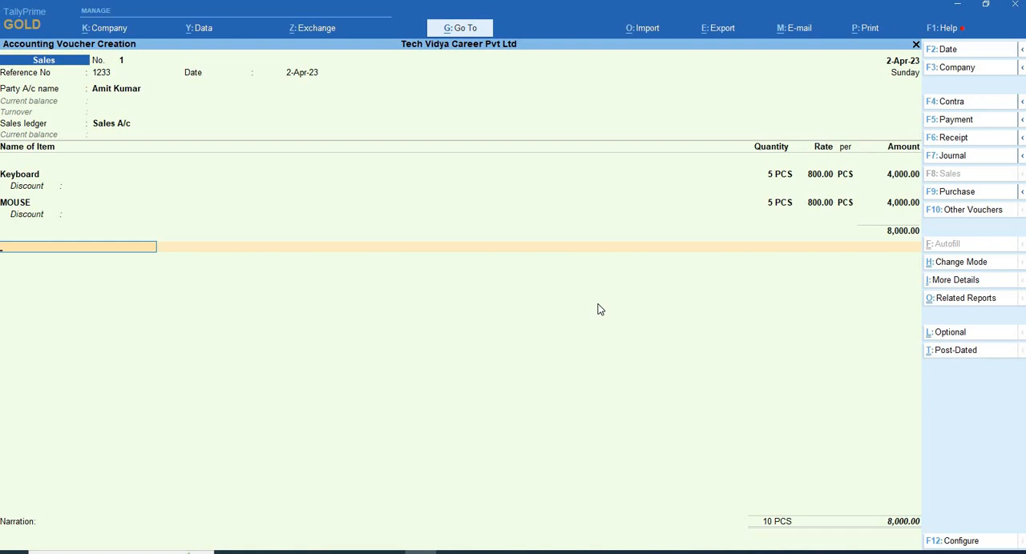
- Add the CGST and SGST tax ledgers below the stock items, keeping their automatically calculated amounts
key(Return)
key(Down)
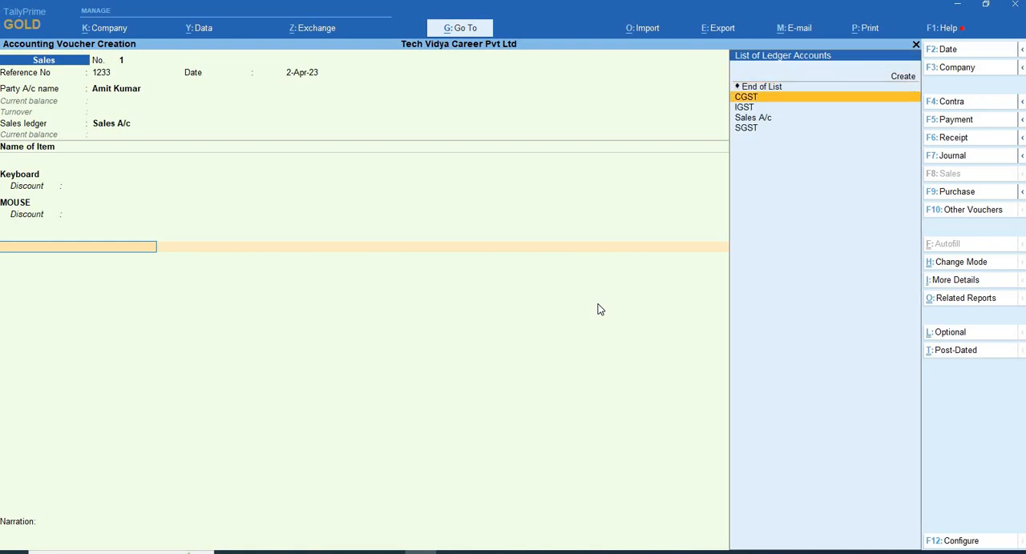
key(Return)
key(Return)
key(Return)
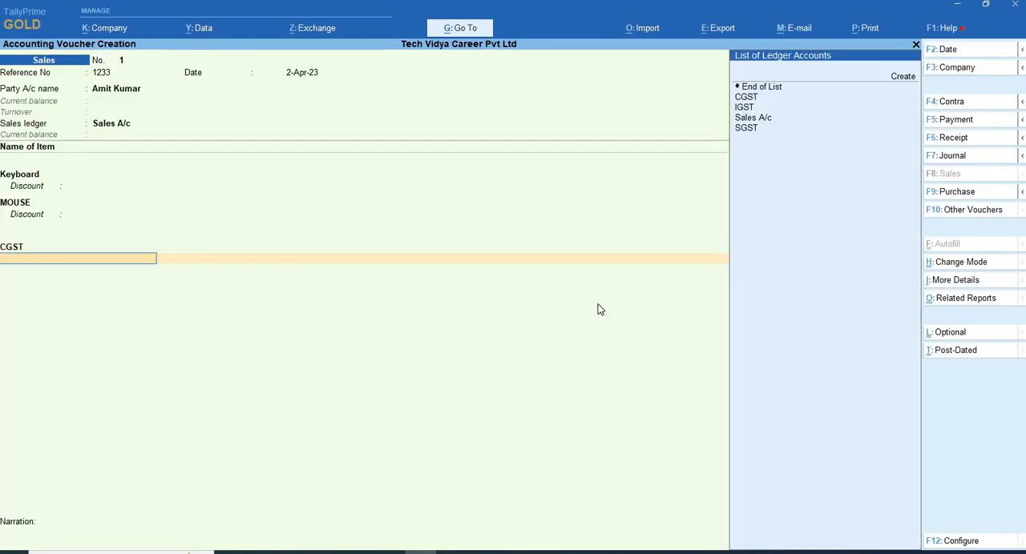
text(Sg)
- Allocate the full bill amount to the party as a New Ref and save the sales voucher
key(Return)
key(Return)
key(Return)
key(Return)
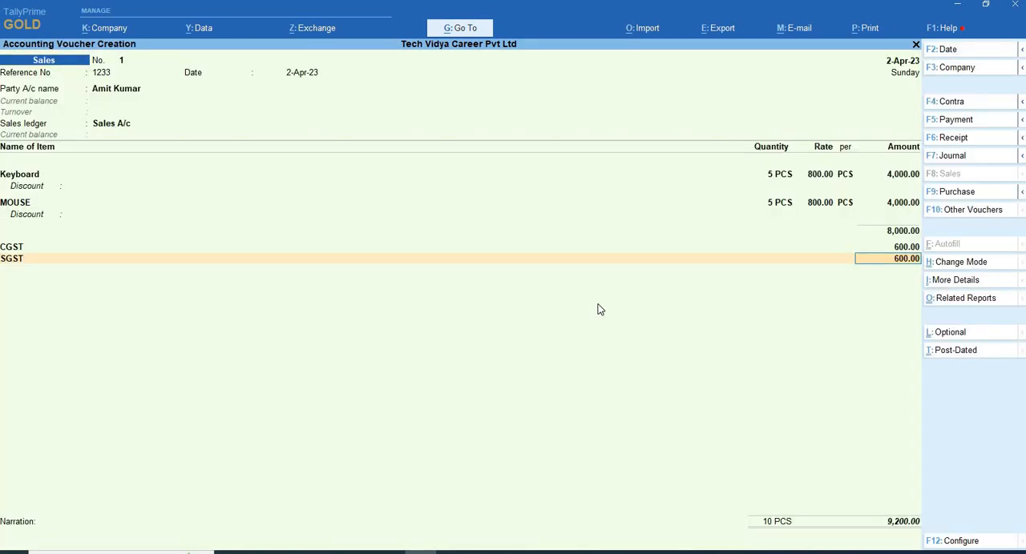
key(Return)
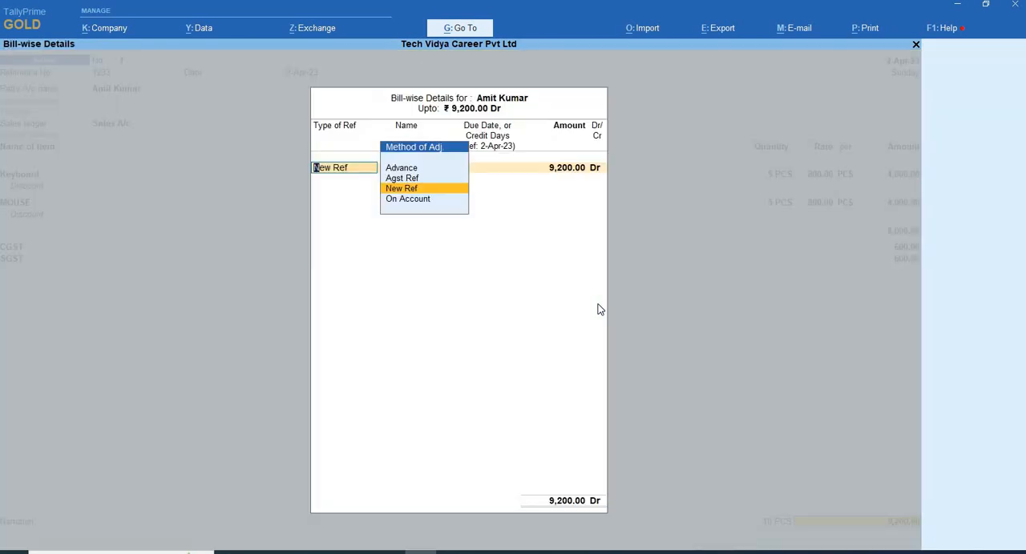
key(Return)
key(Return)
key(Return)
key(Return)
key(Return)
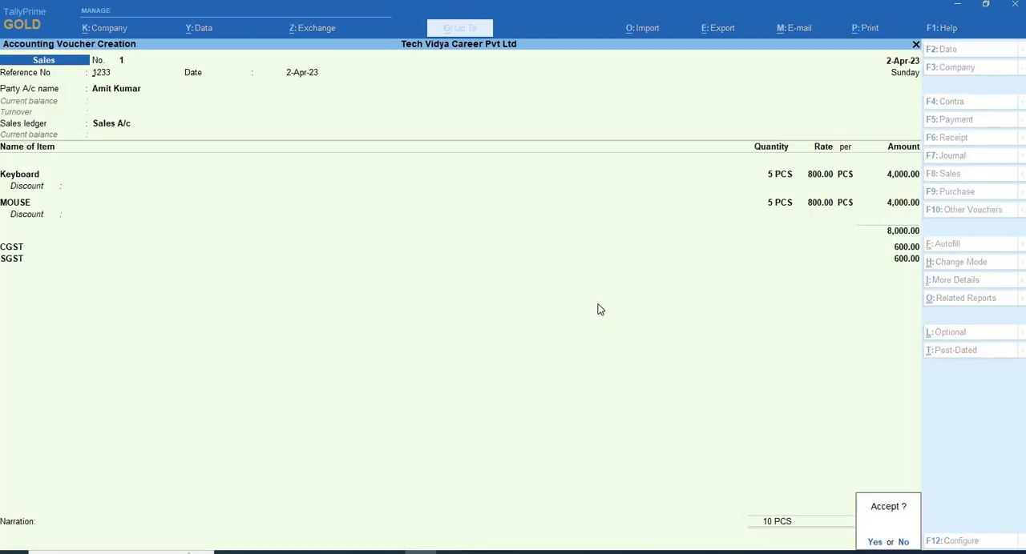
key(Return)
- Reopen the saved sales voucher and preview its tax invoice enlarged to check the items and tax breakup, then close the preview
key(Page_Up)
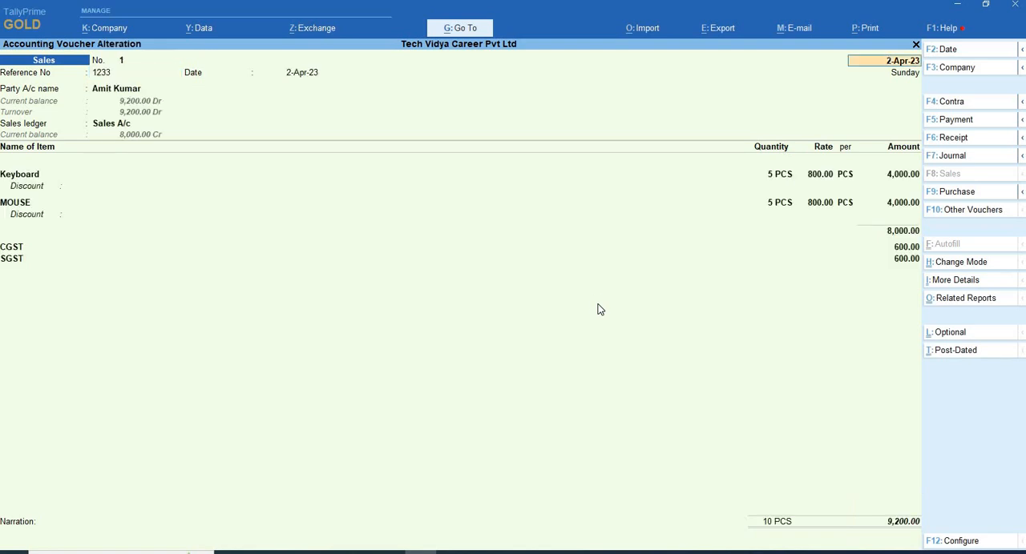
key(alt+p)
key(i)
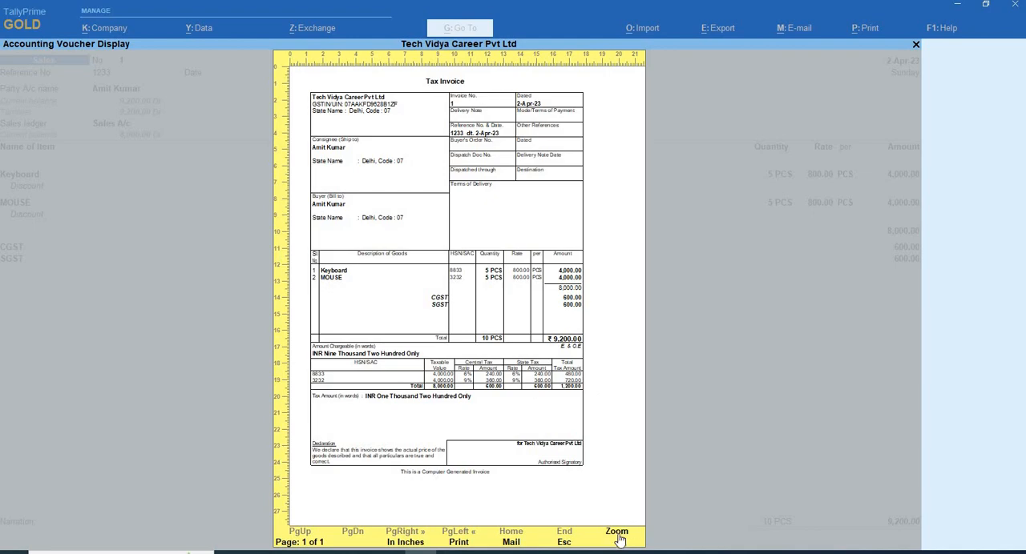
click(617, 537)
scroll(371, 384, down, 1)
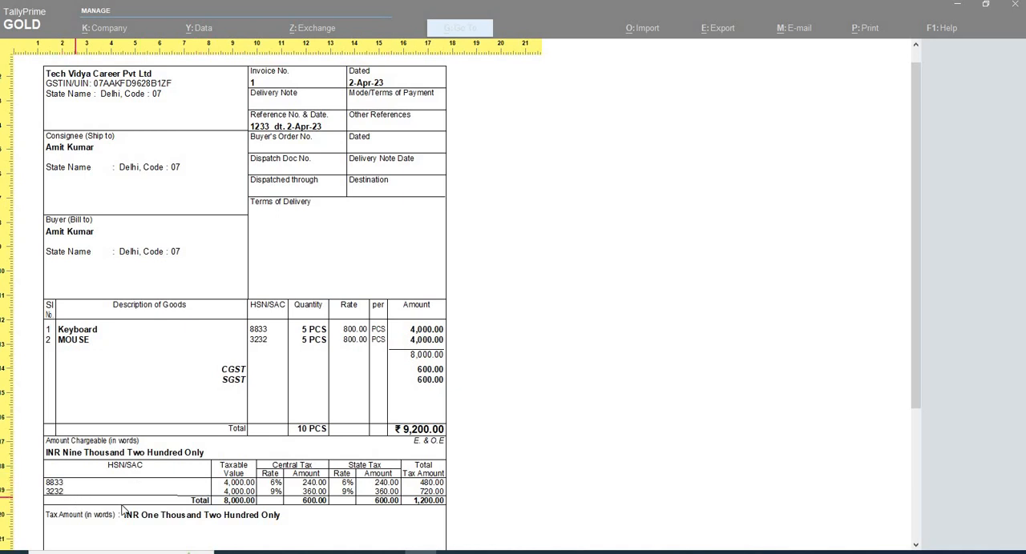
scroll(226, 196, up, 1)
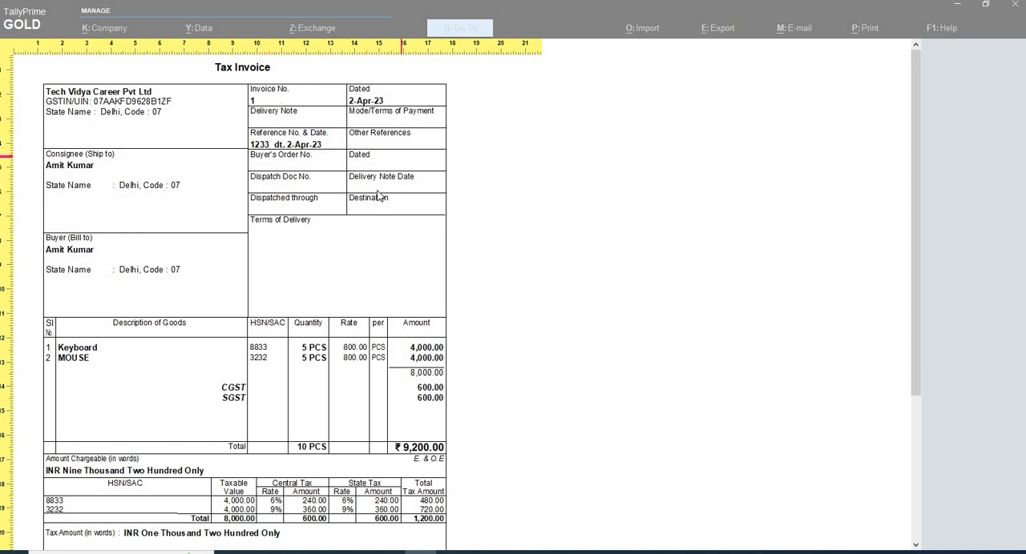
key(Escape)
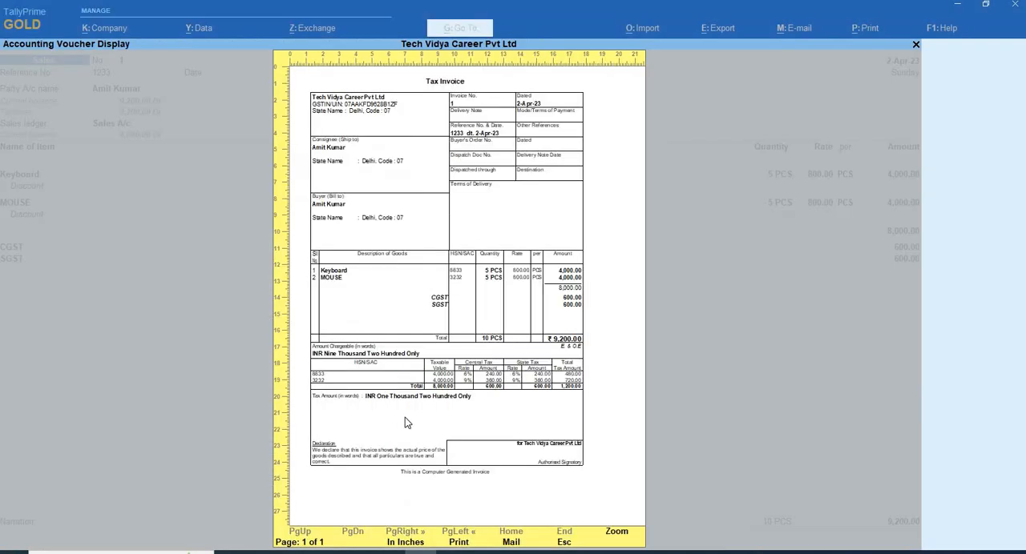
key(Escape)
key(Escape)
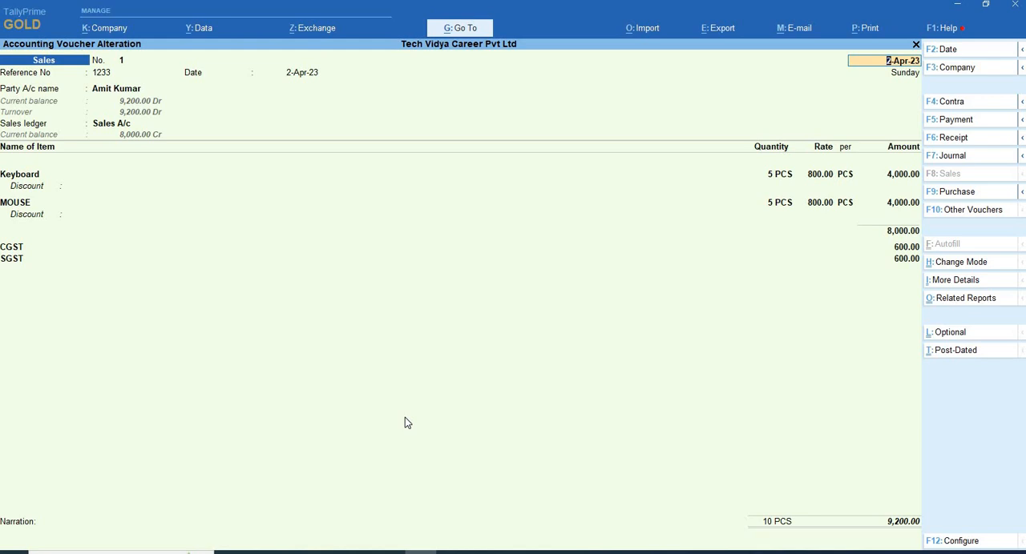
key(F1)
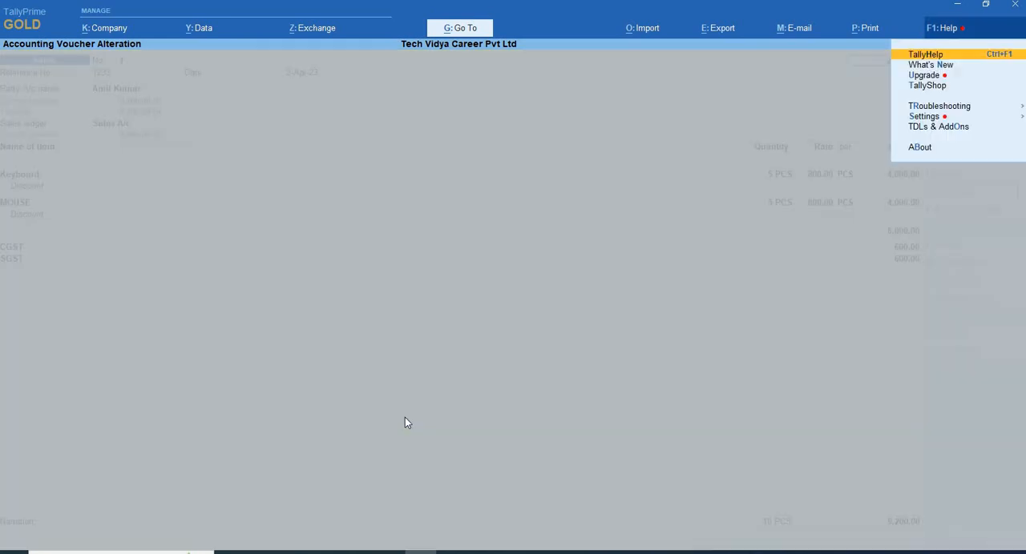
key(Escape)
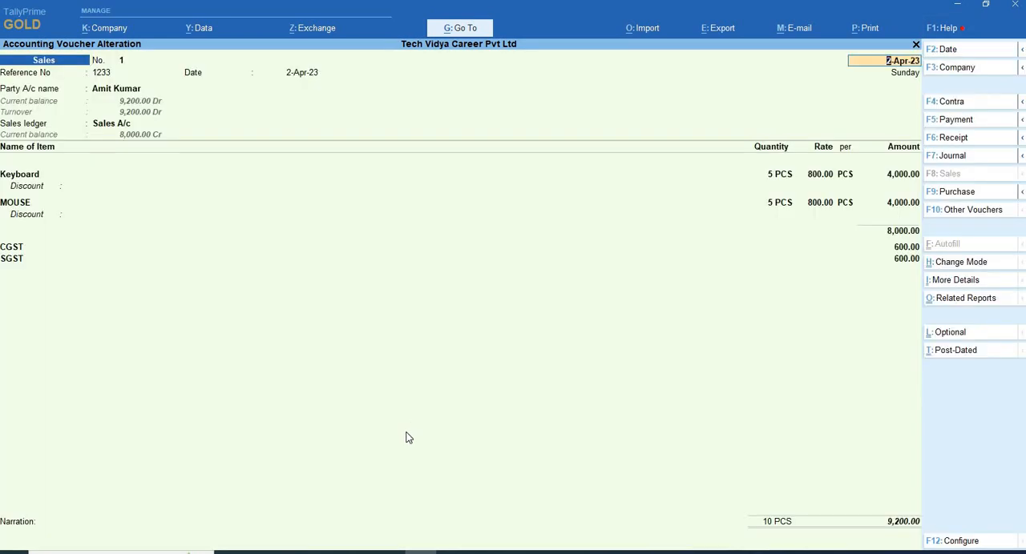
click(592, 322)
- Minimize the TallyPrime window to switch to the browser
click(956, 5)
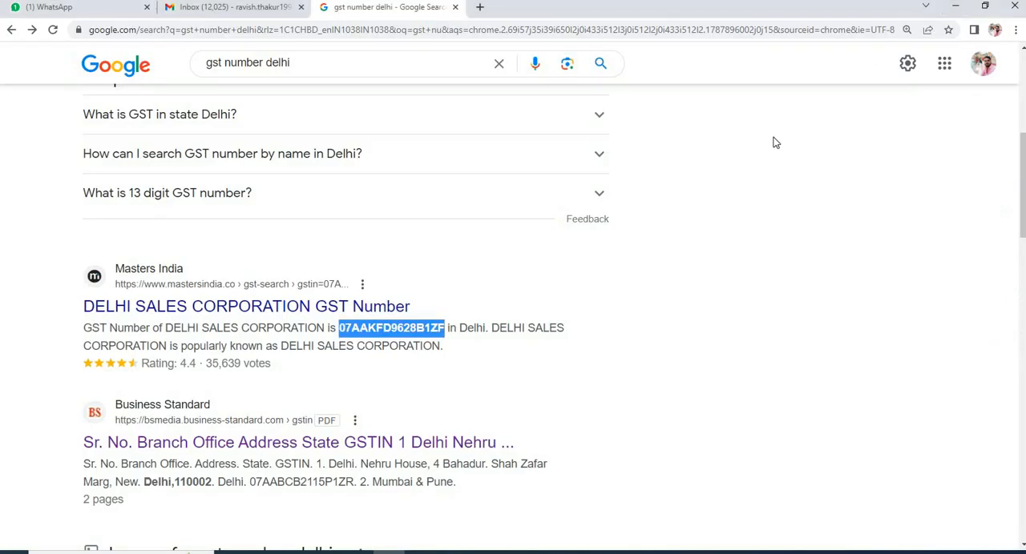